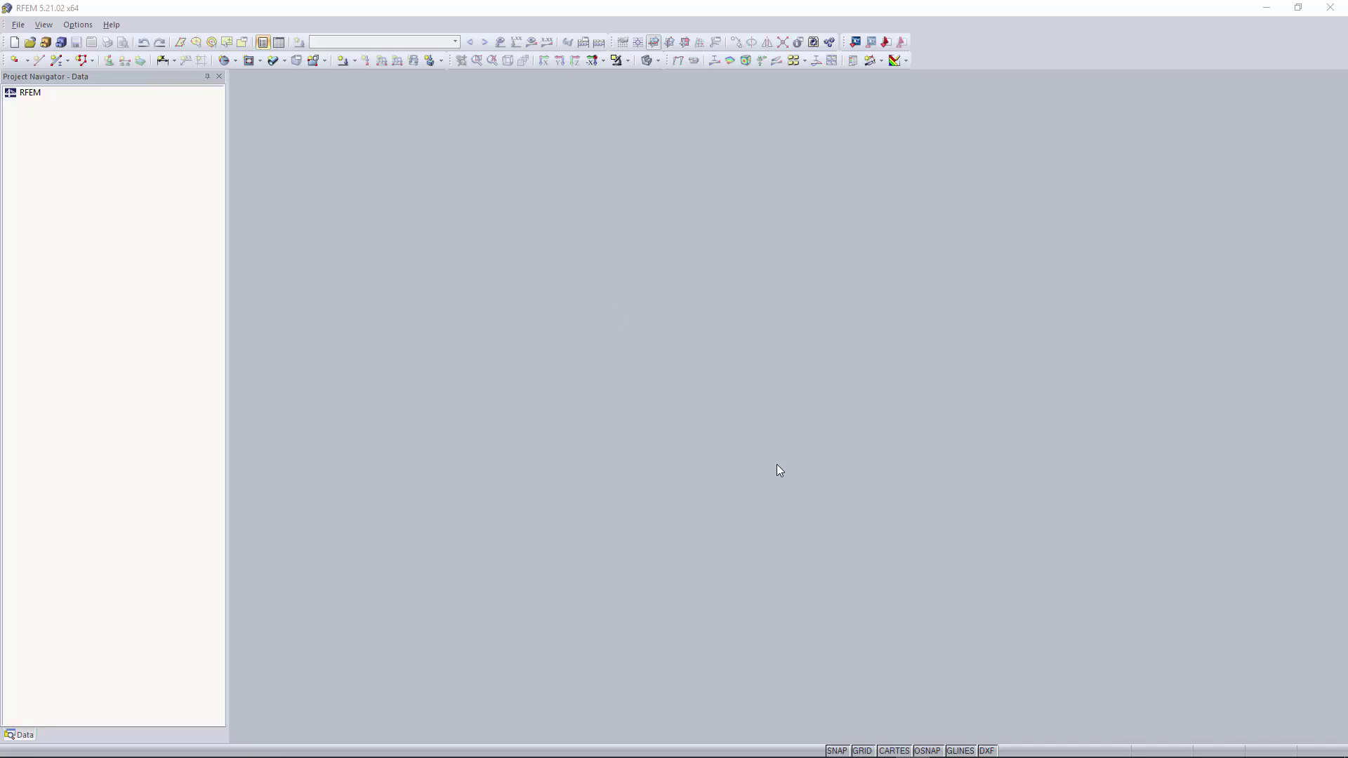
Create a new 3D model named "Video 8 - Concrete pipe" in the Examples project, classified according to ASCE 7-16.
left_click(15, 42)
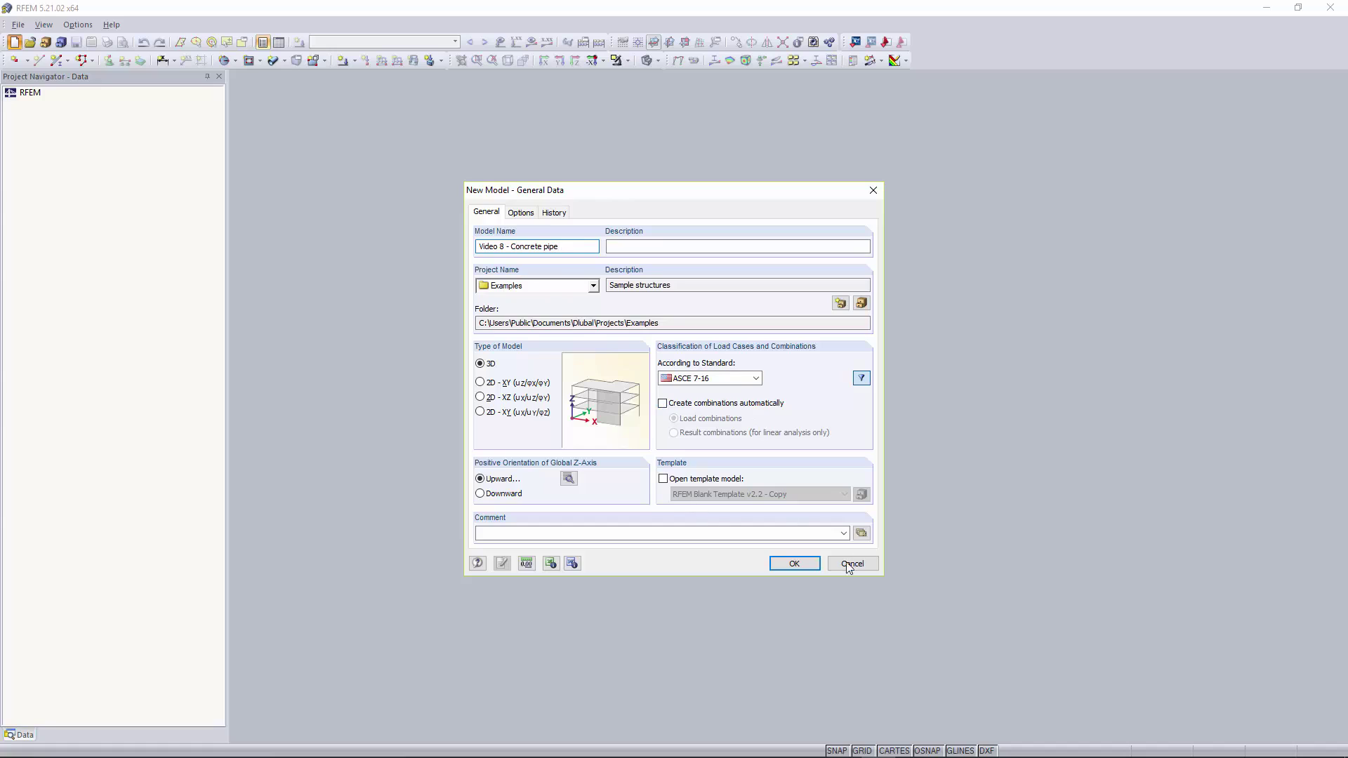
left_click(816, 569)
left_click(658, 407)
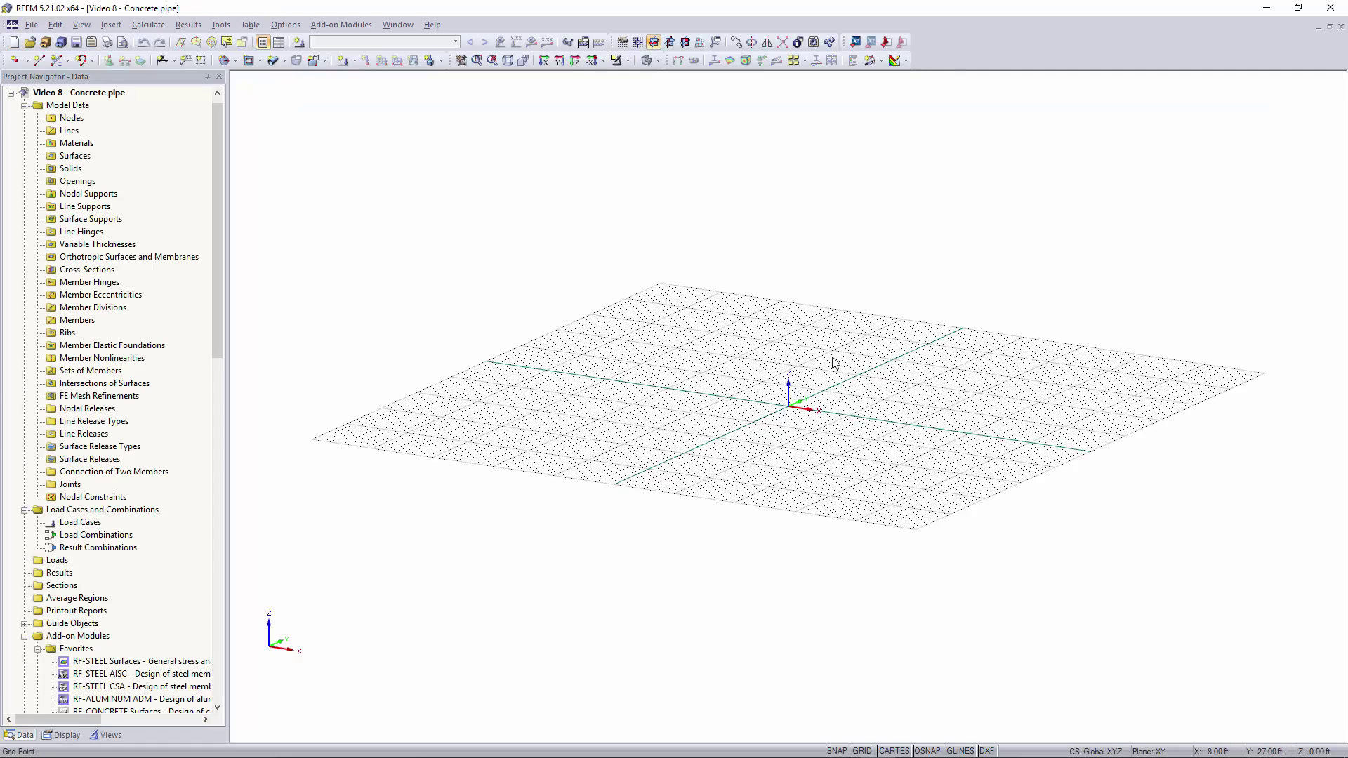
Set the work plane's grid point spacing to 0.5 ft.
middle_click_drag(879, 442, 903, 361, "ctrl")
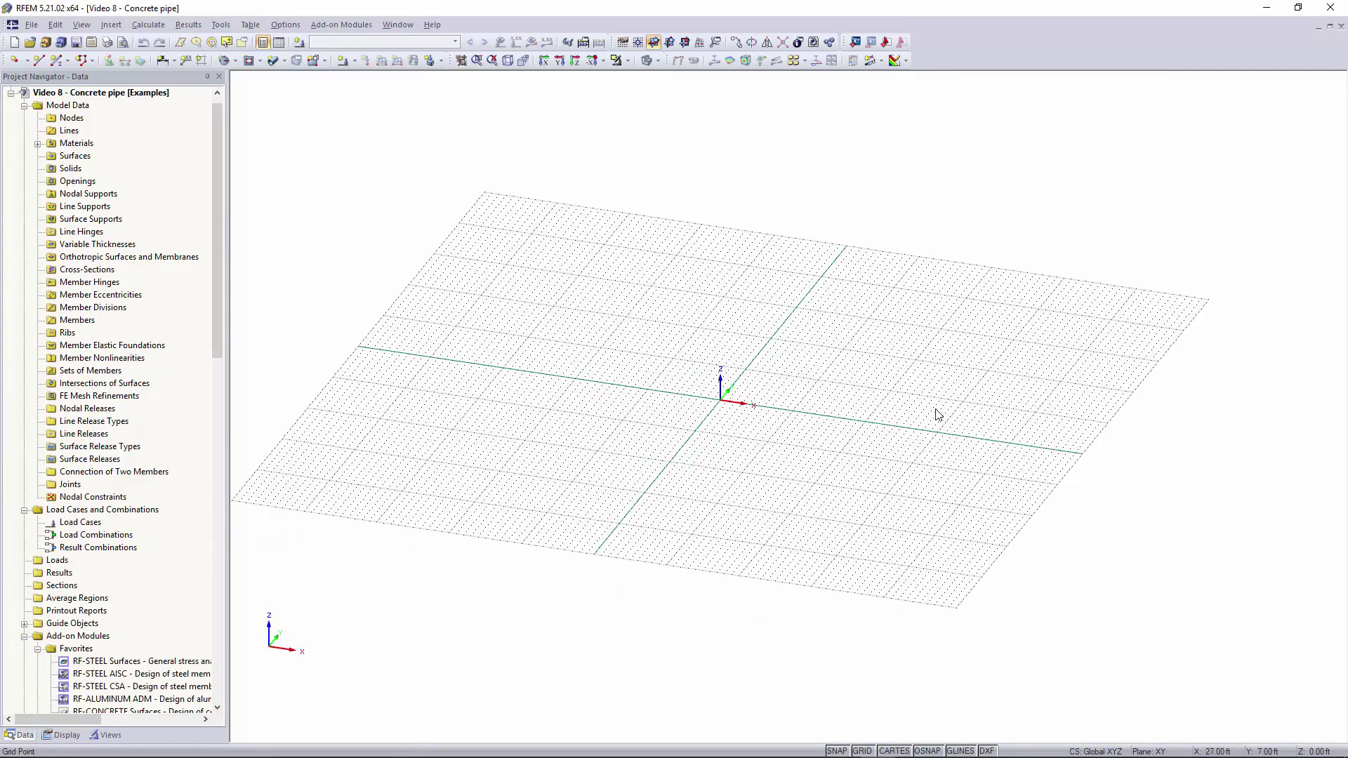
right_click(869, 752)
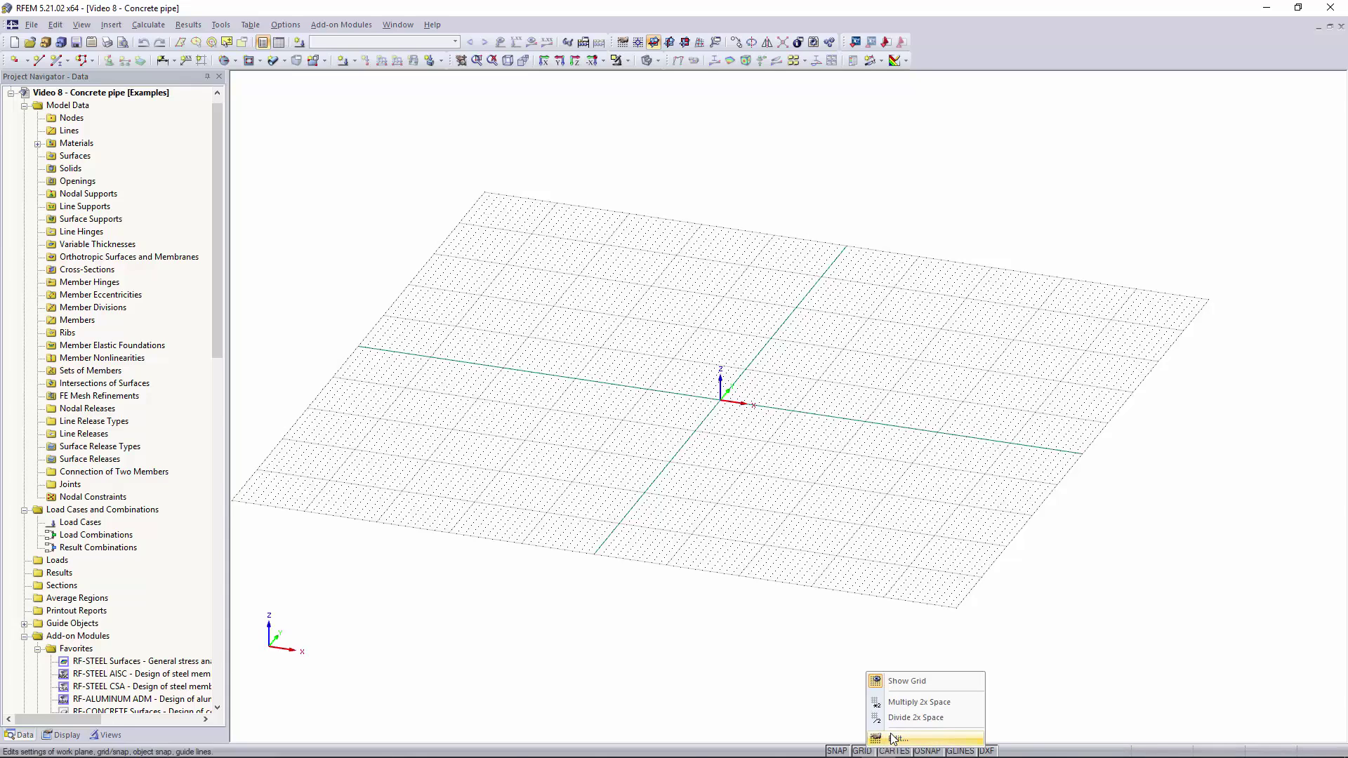
left_click(930, 511)
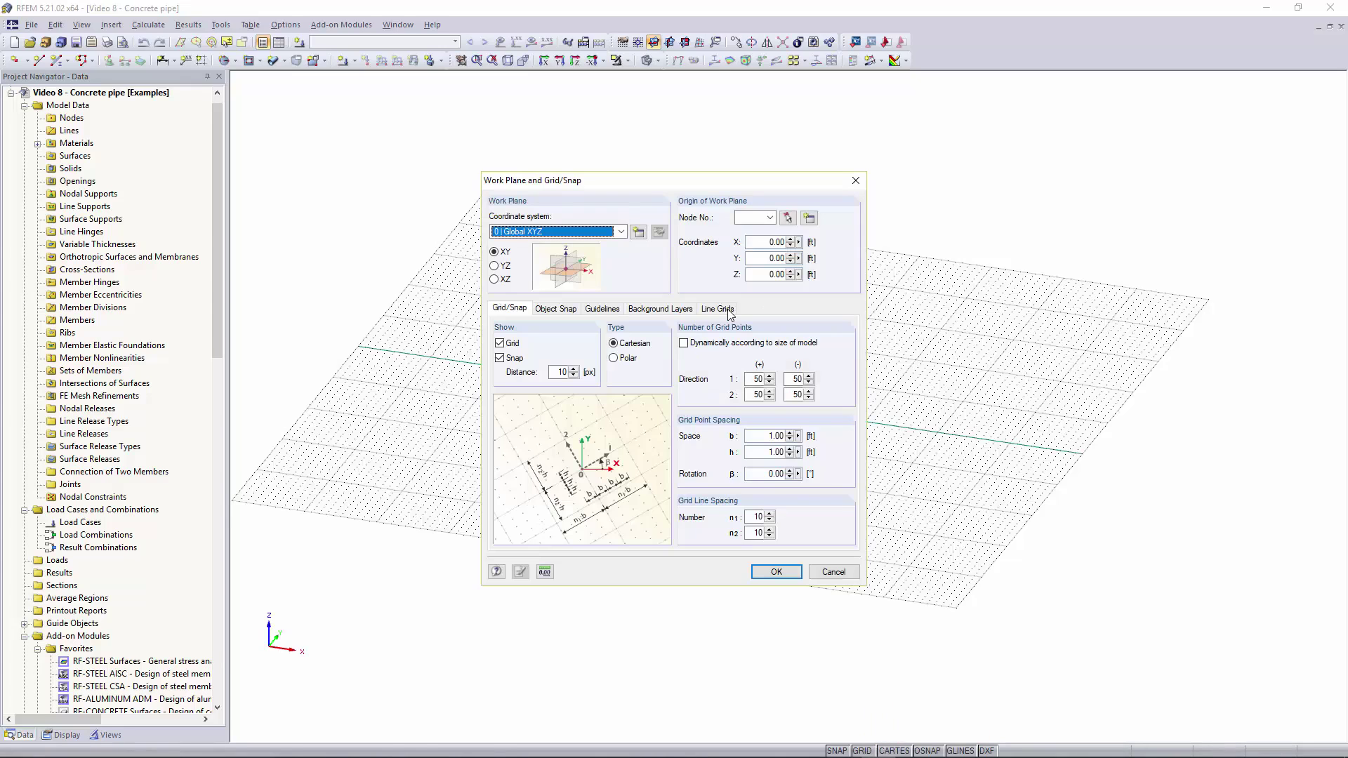
left_click_drag(714, 188, 769, 182)
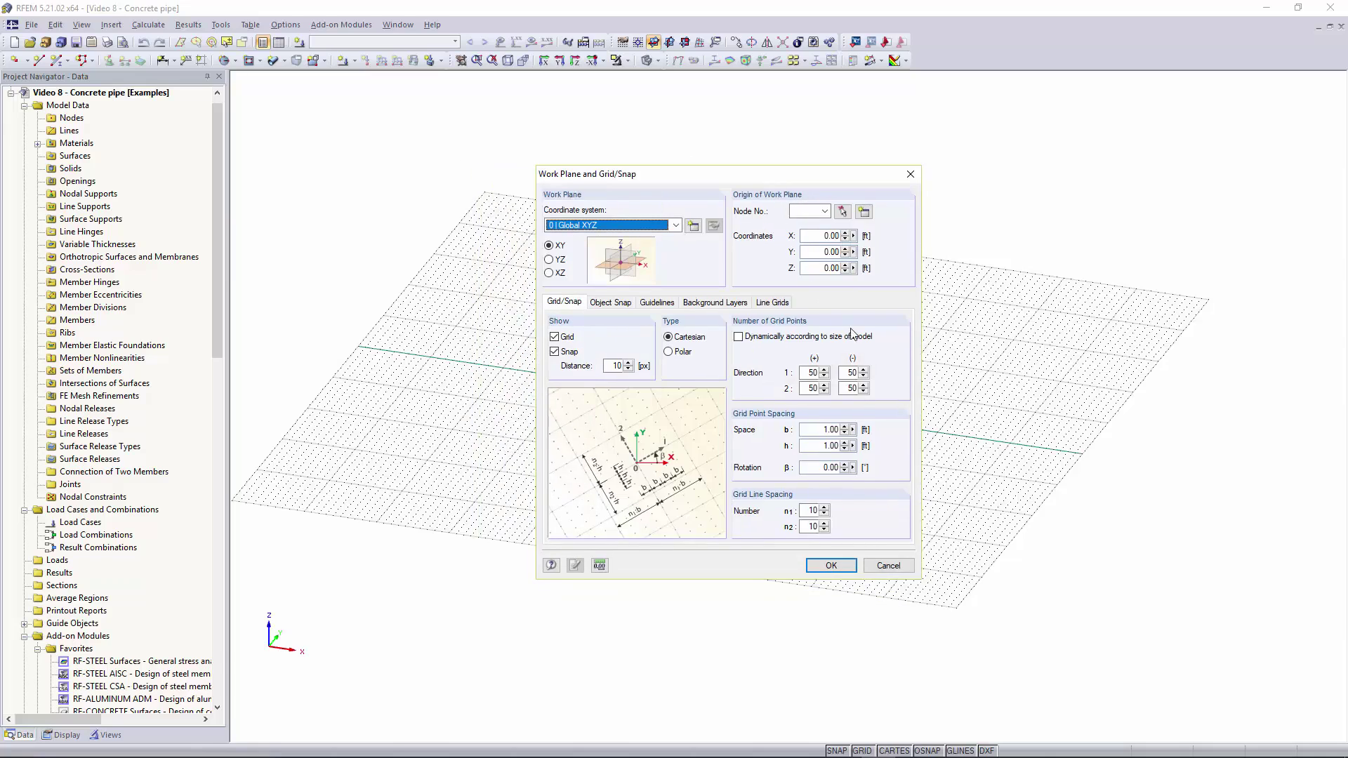
left_click(811, 372)
double_click(820, 429)
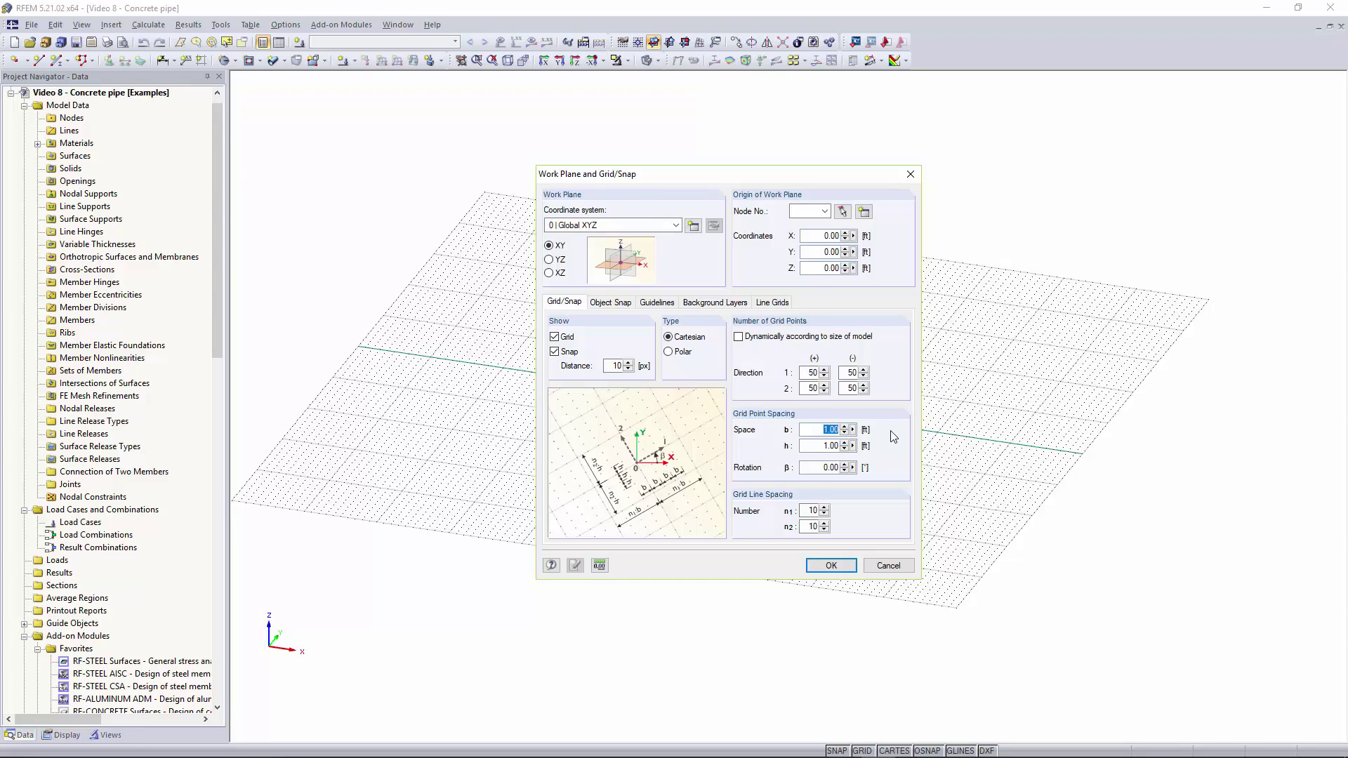
type("0.5")
key("Return")
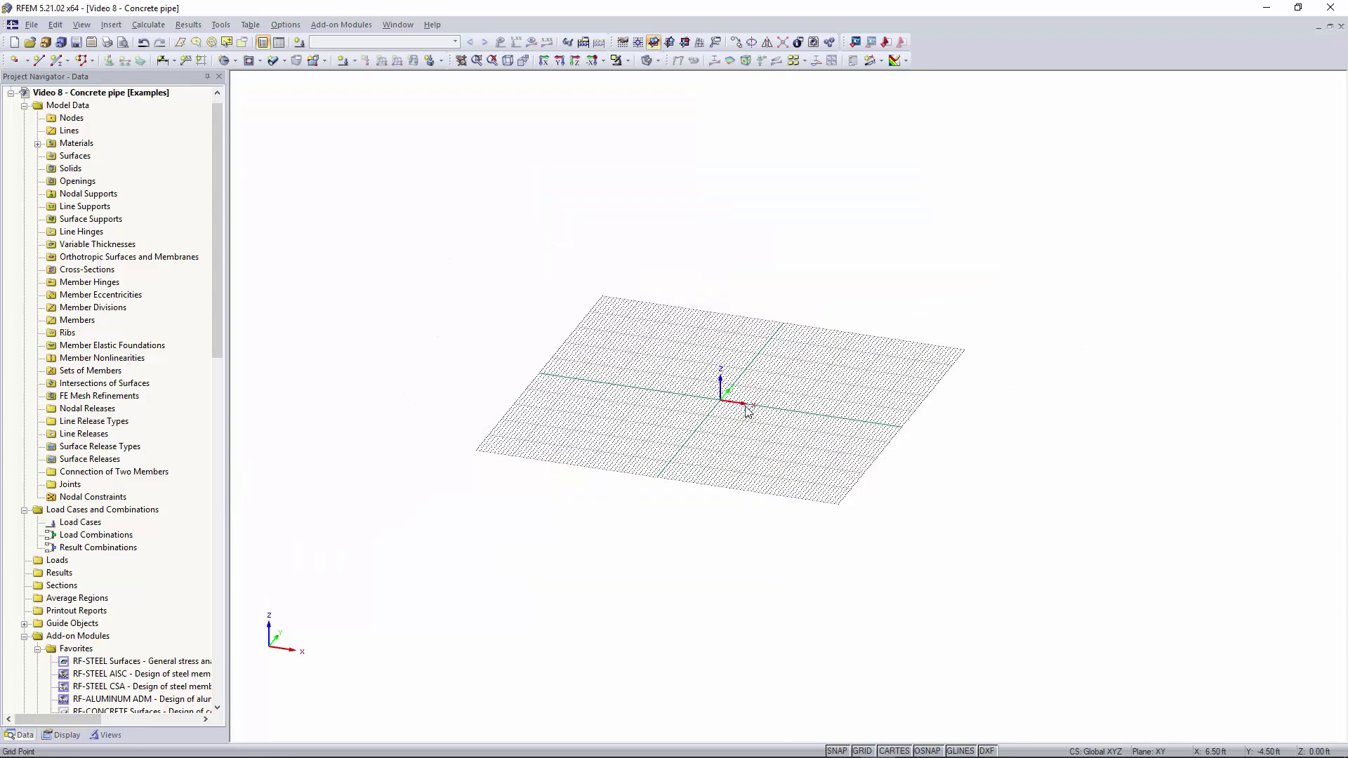
Make the XZ plane the current work plane.
scroll(746, 407, "up", 5)
scroll(746, 407, "down", 2)
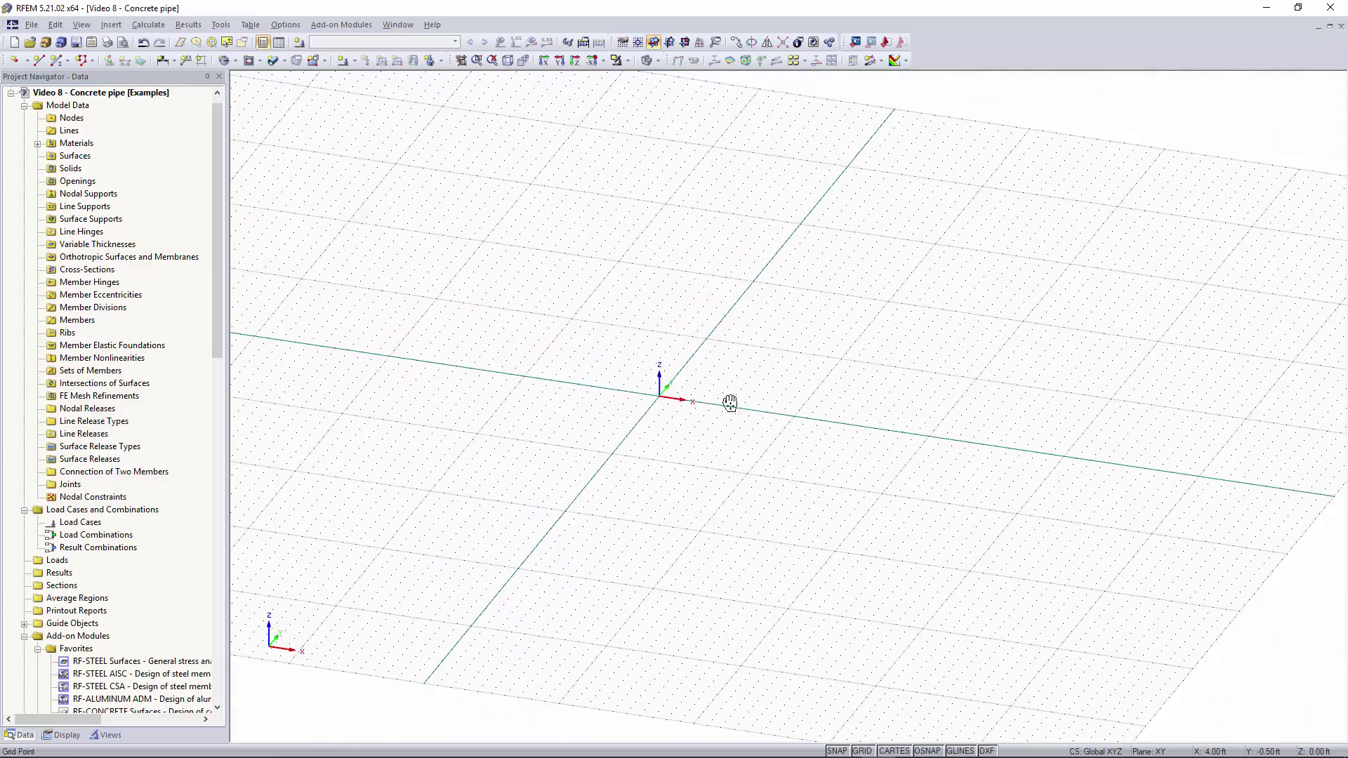
middle_click_drag(730, 402, 710, 374, "ctrl")
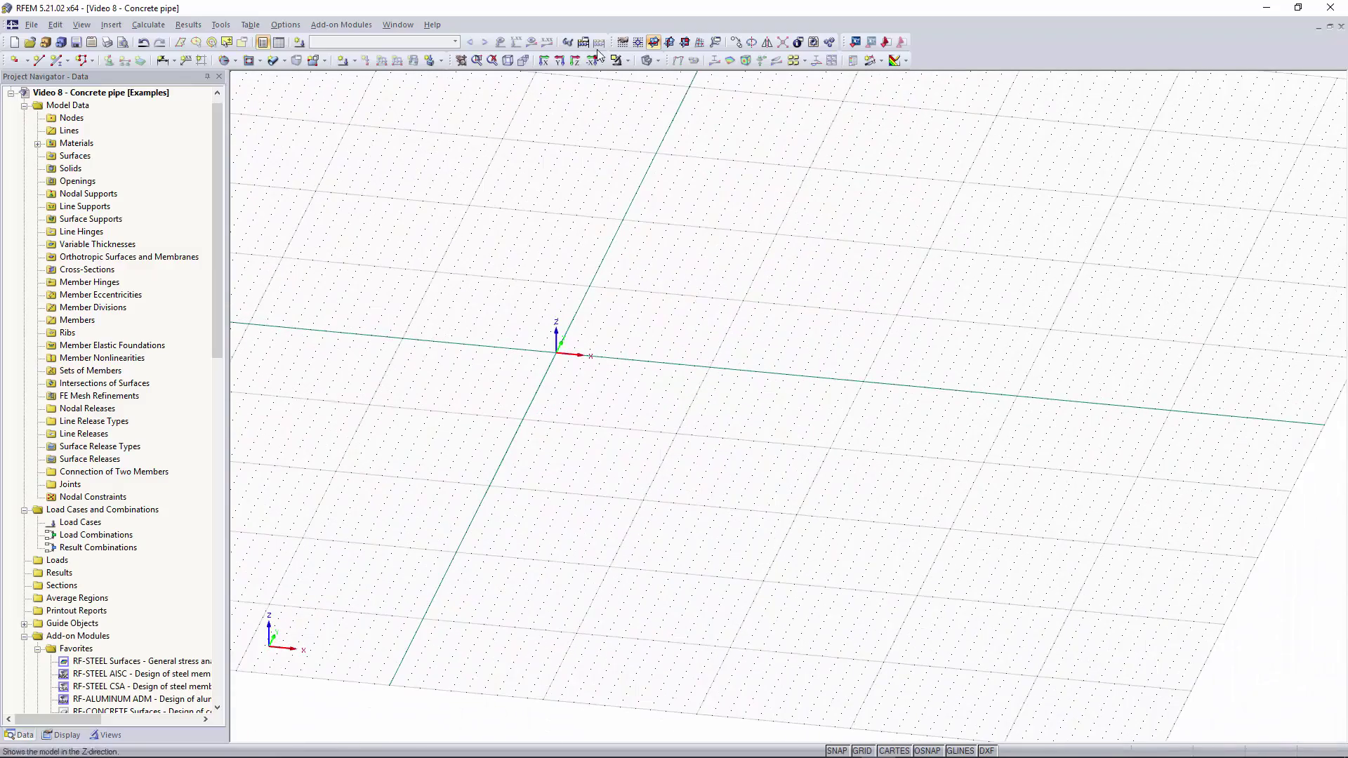
left_click(673, 43)
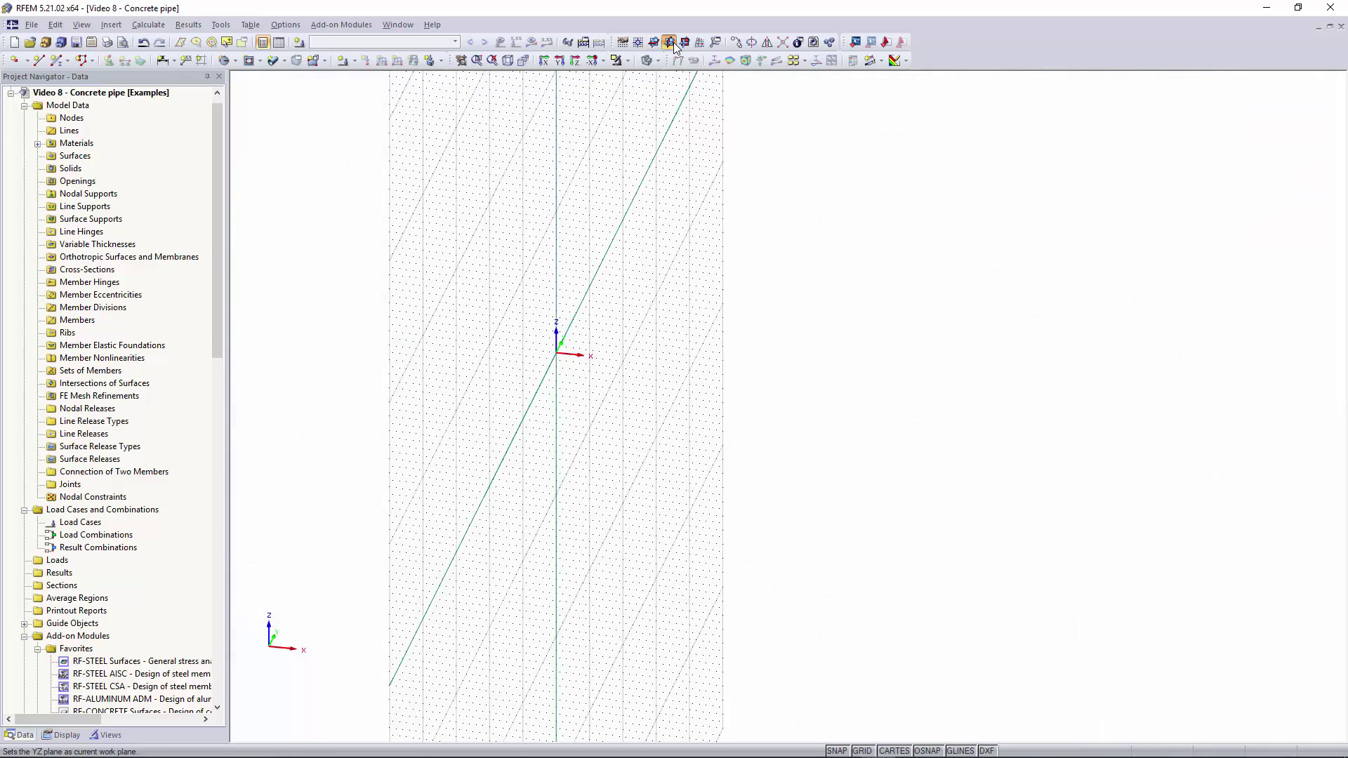
left_click(685, 44)
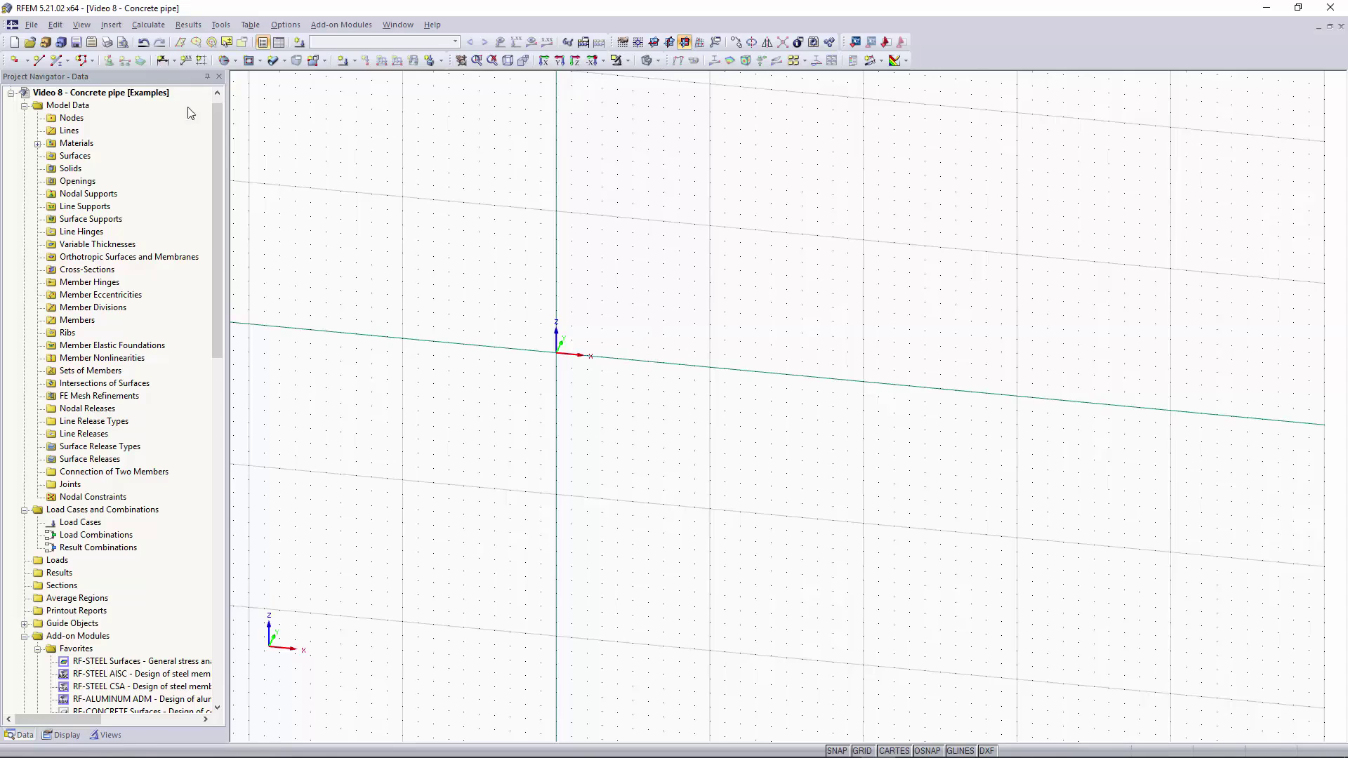
Draw a straight 10 ft line from the origin along the X-axis.
left_click(48, 62)
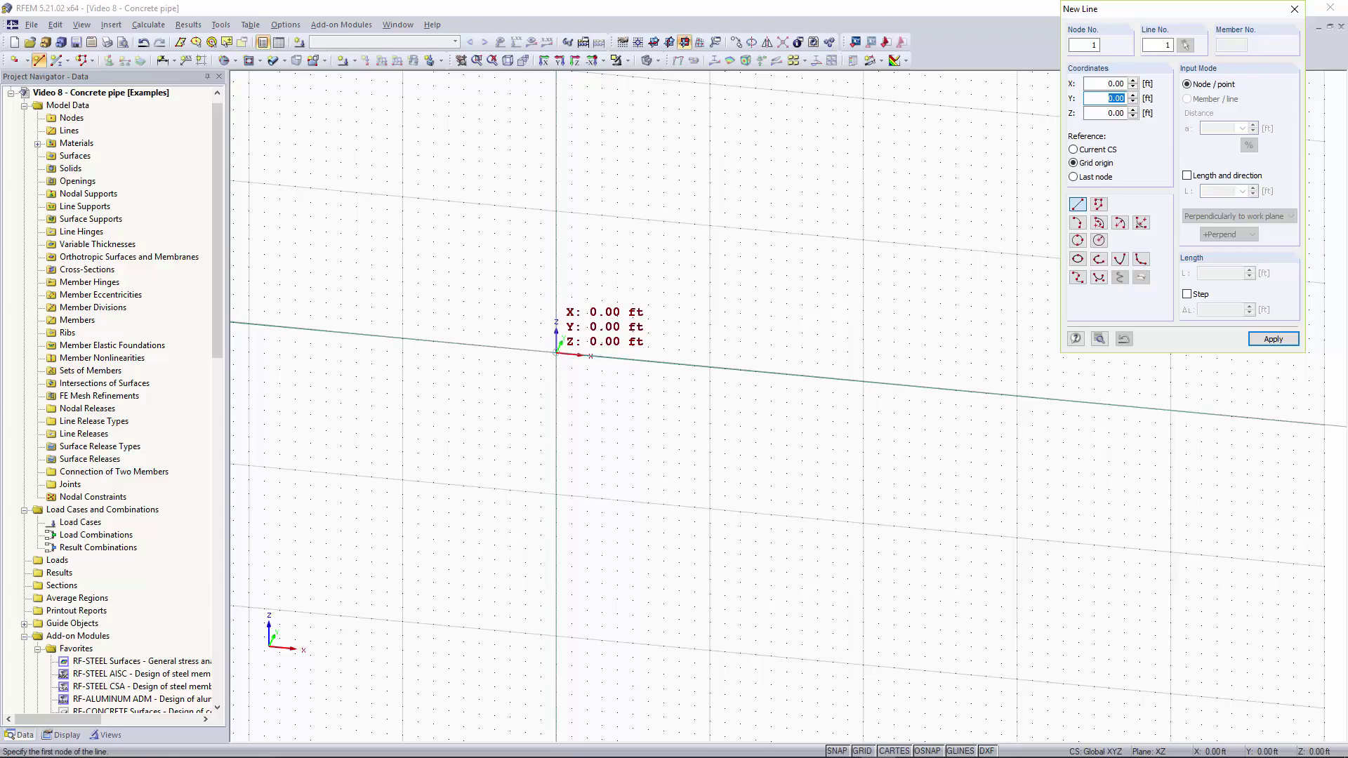
left_click(556, 353)
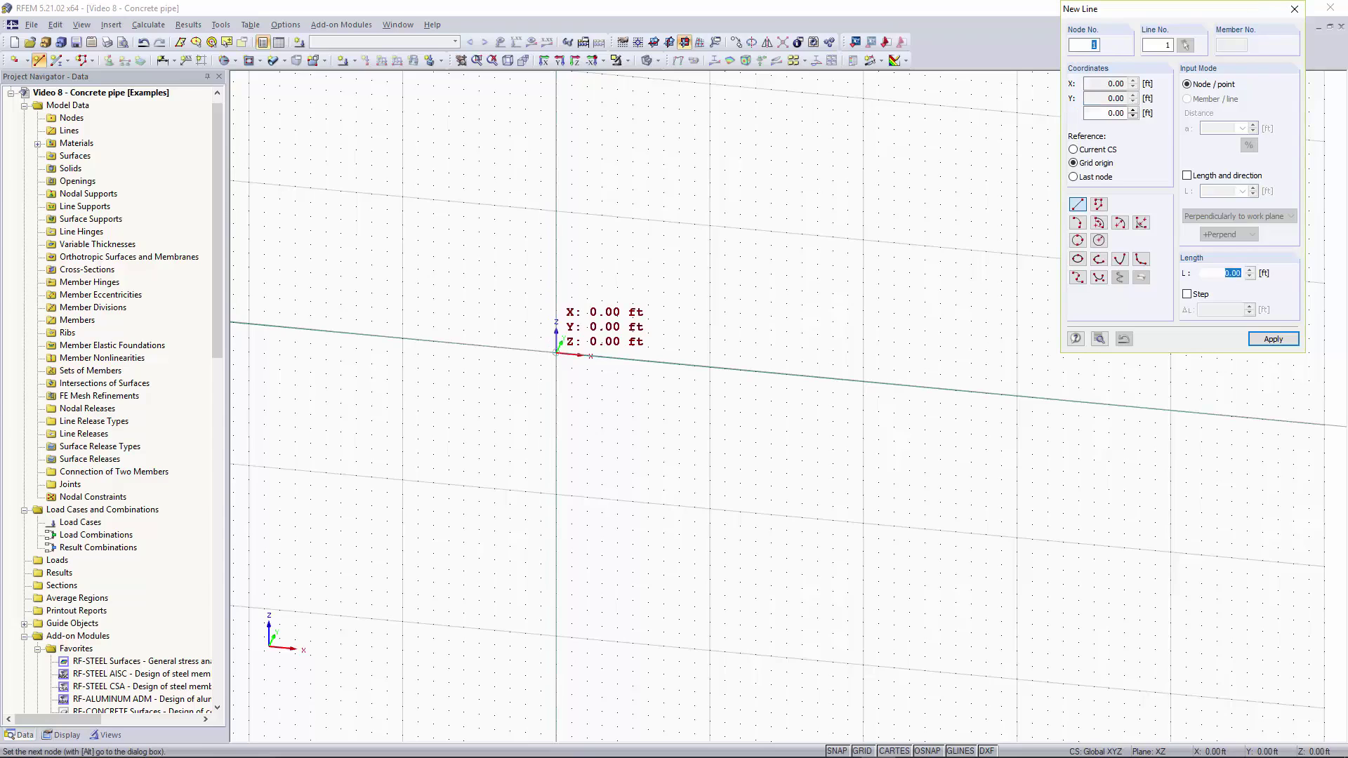
left_click(863, 382)
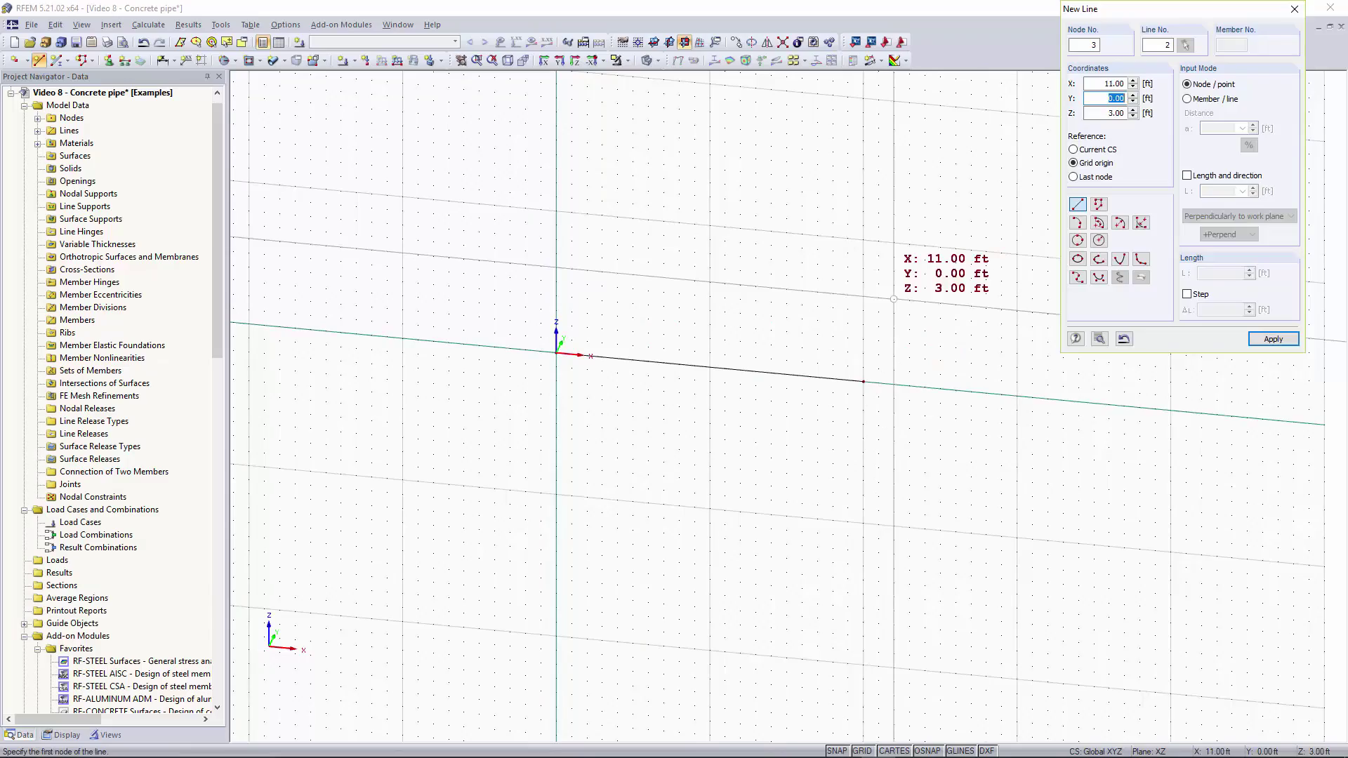
key("Escape")
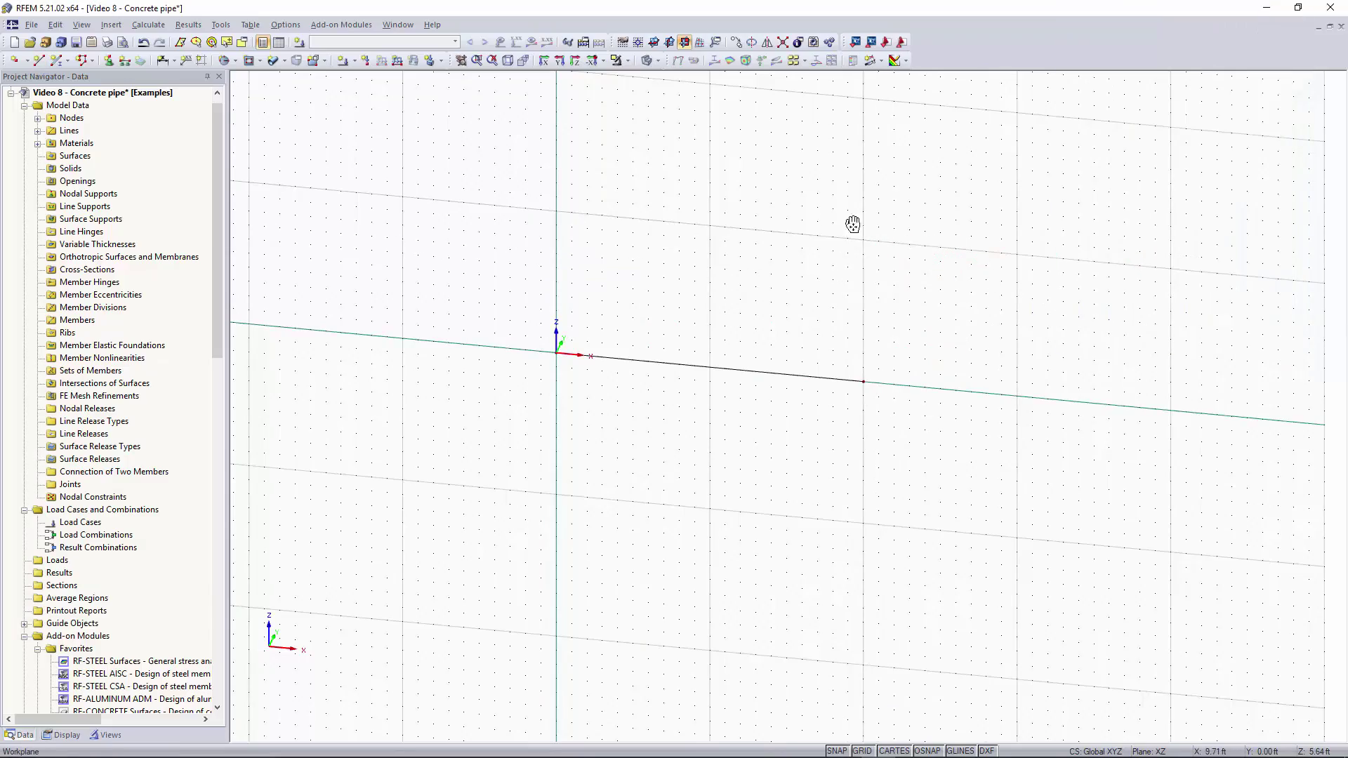
right_click_drag(853, 225, 789, 205)
key("Escape")
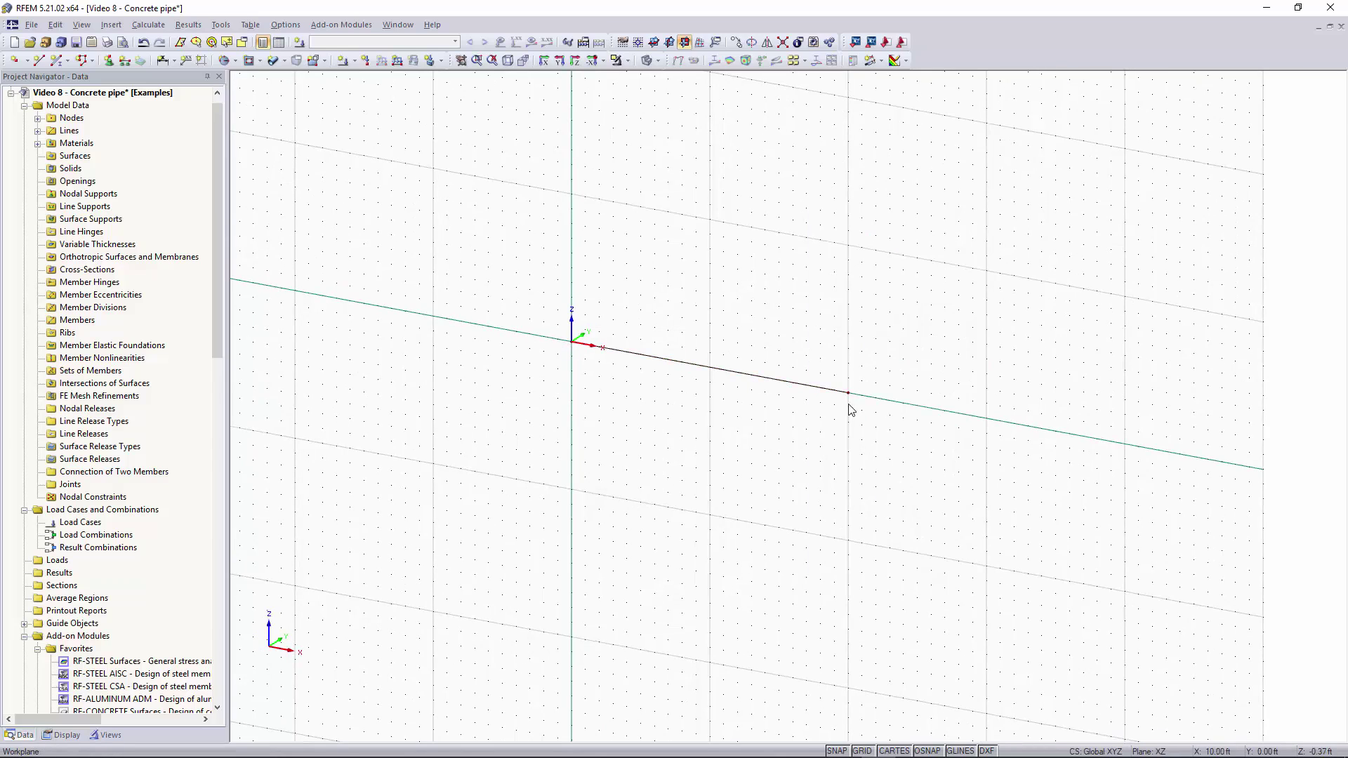
Begin a new pipe surface and assign it the ACI 318-14 material Concrete f'c = 4000 psi from the material library.
left_click(284, 62)
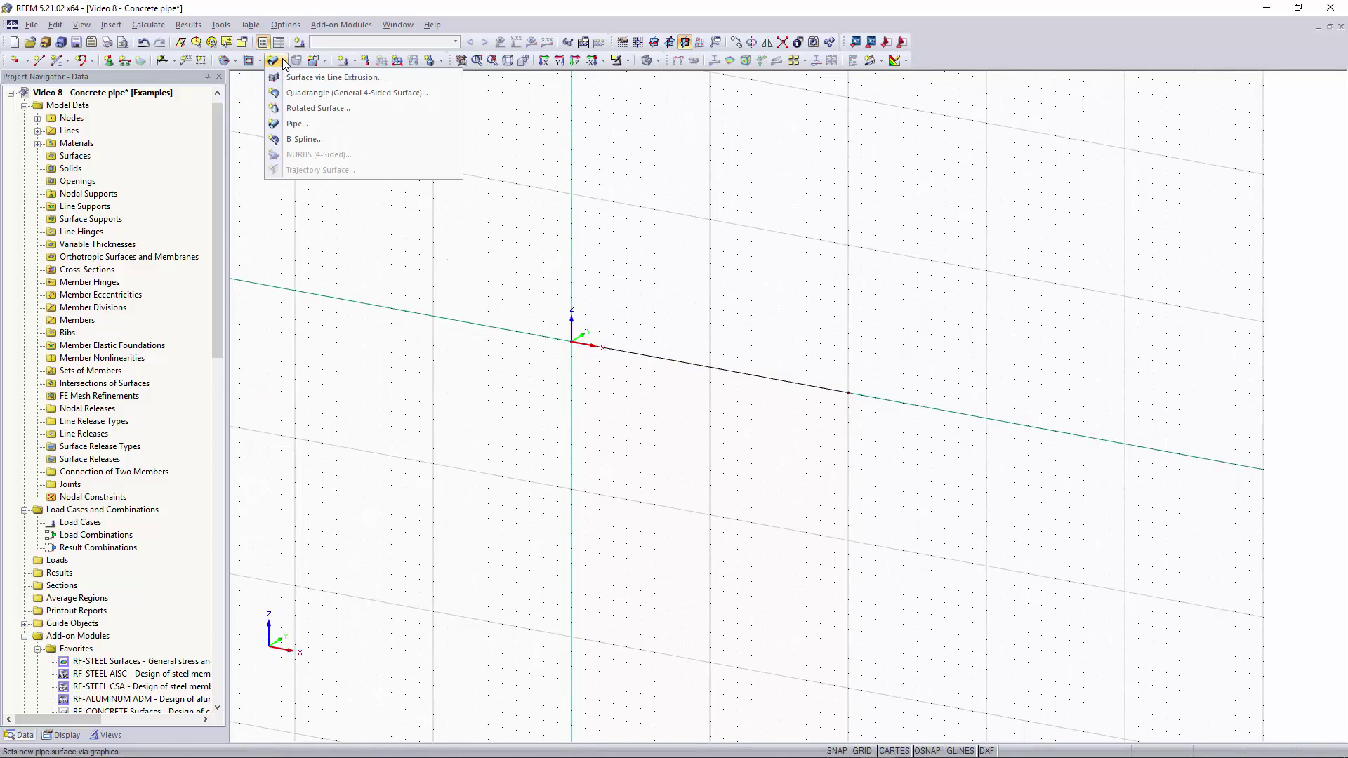
left_click(321, 124)
left_click_drag(701, 211, 716, 160)
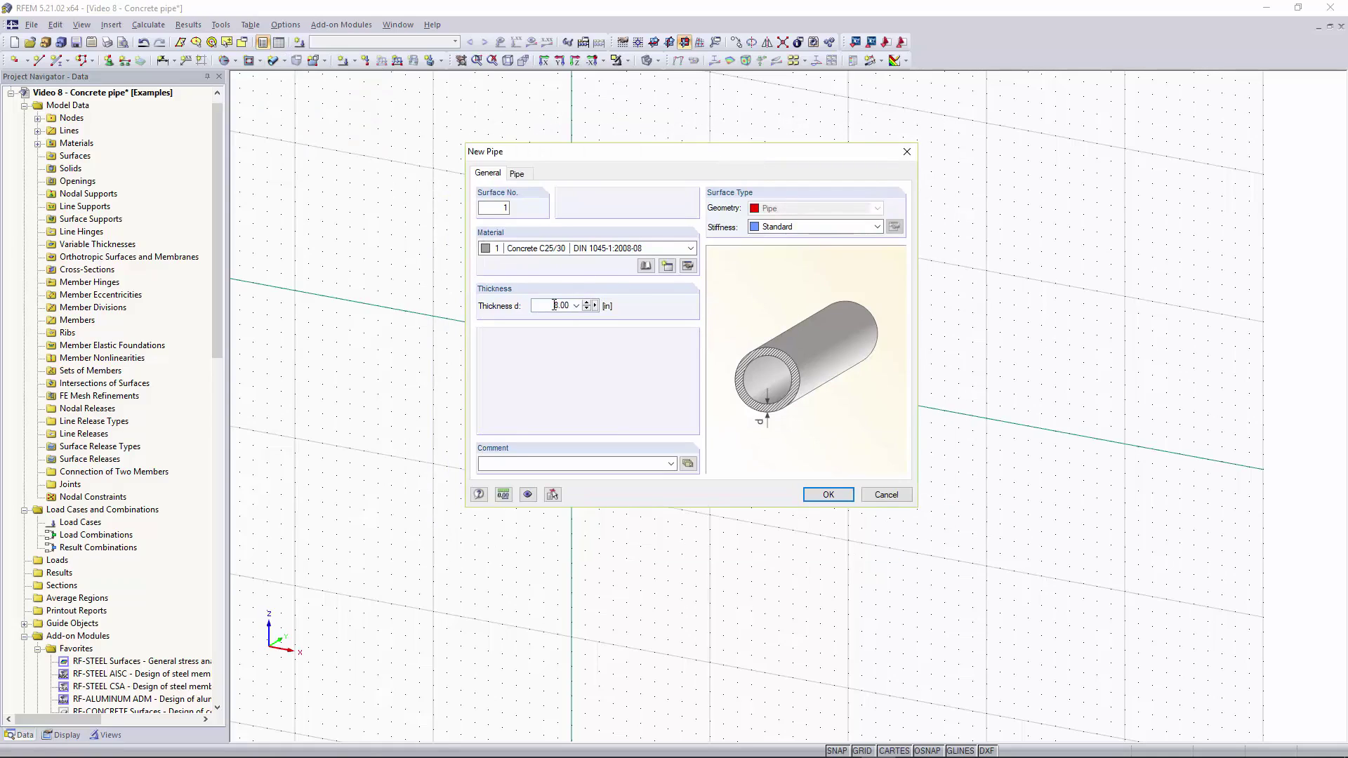
left_click(646, 264)
left_click(523, 125)
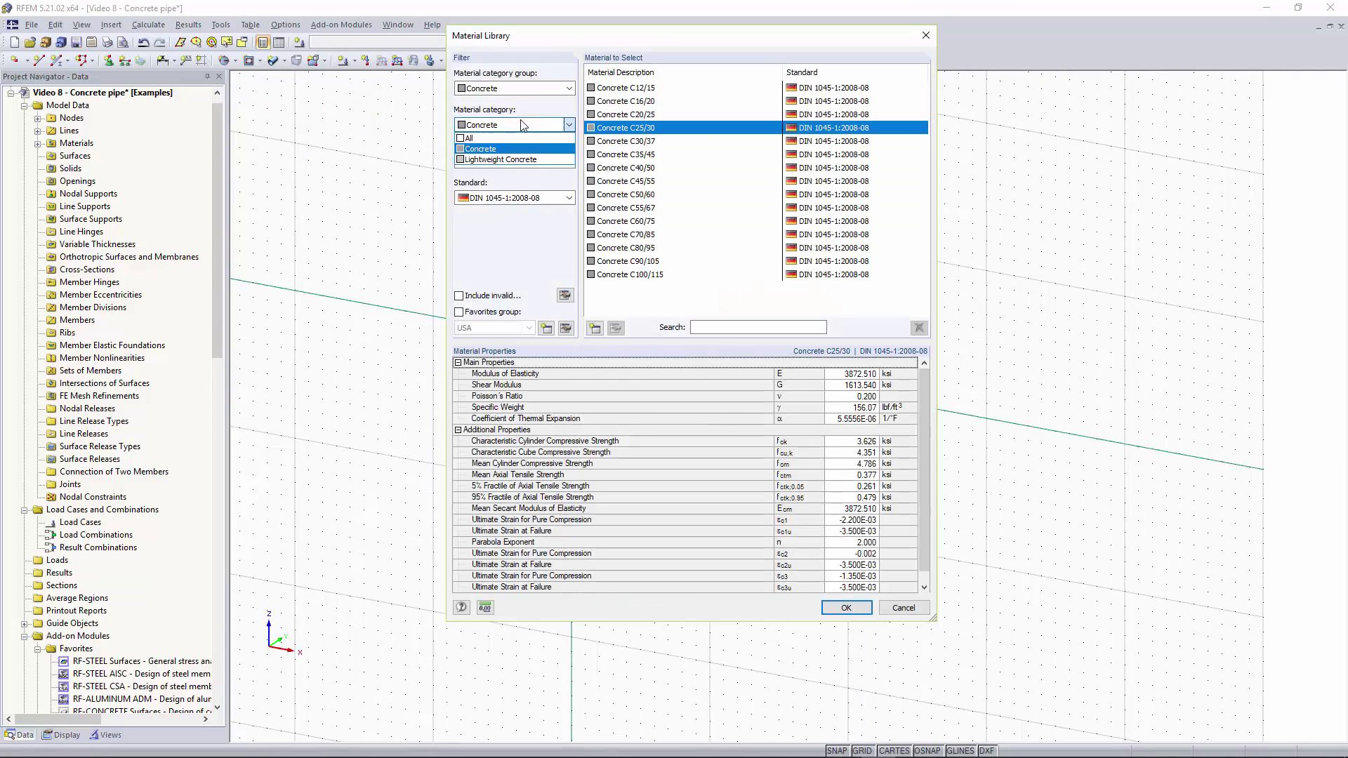
left_click(523, 149)
left_click(525, 162)
left_click(528, 189)
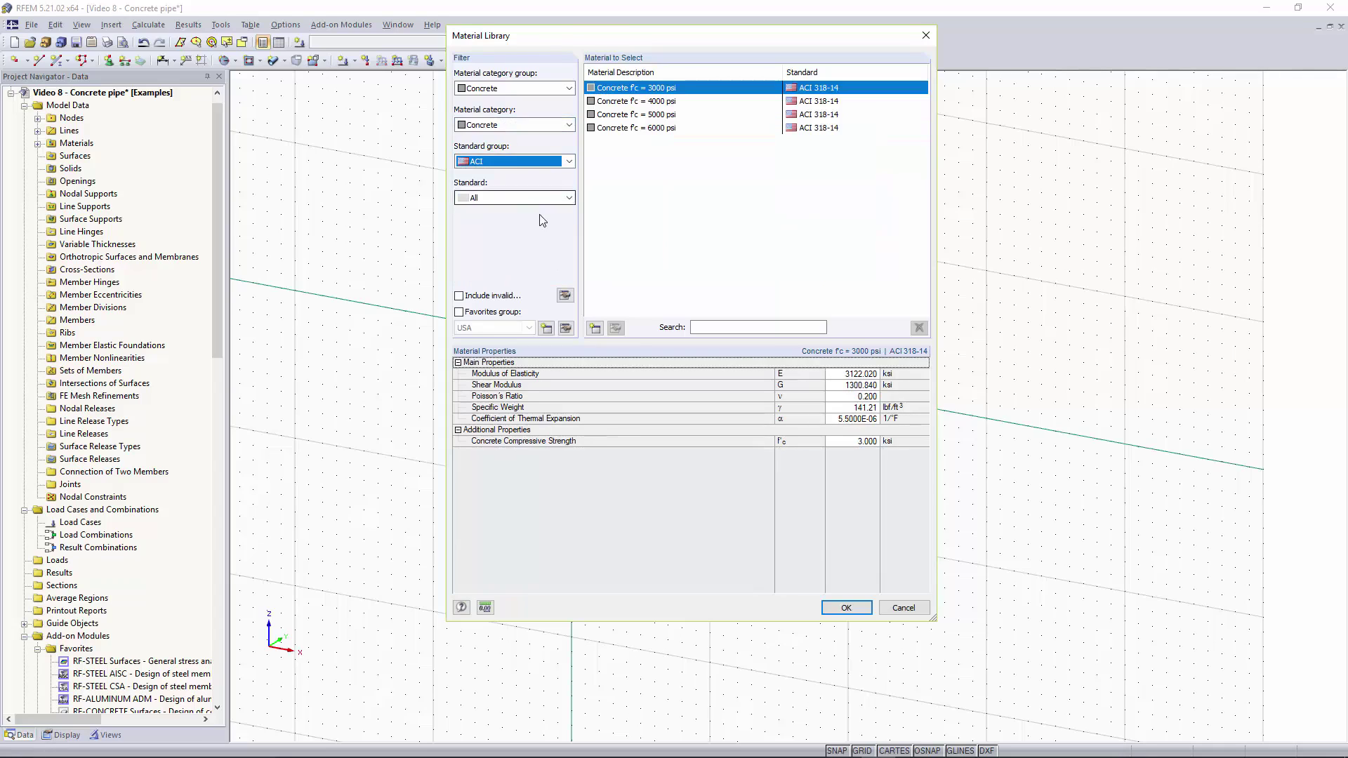
left_click(534, 198)
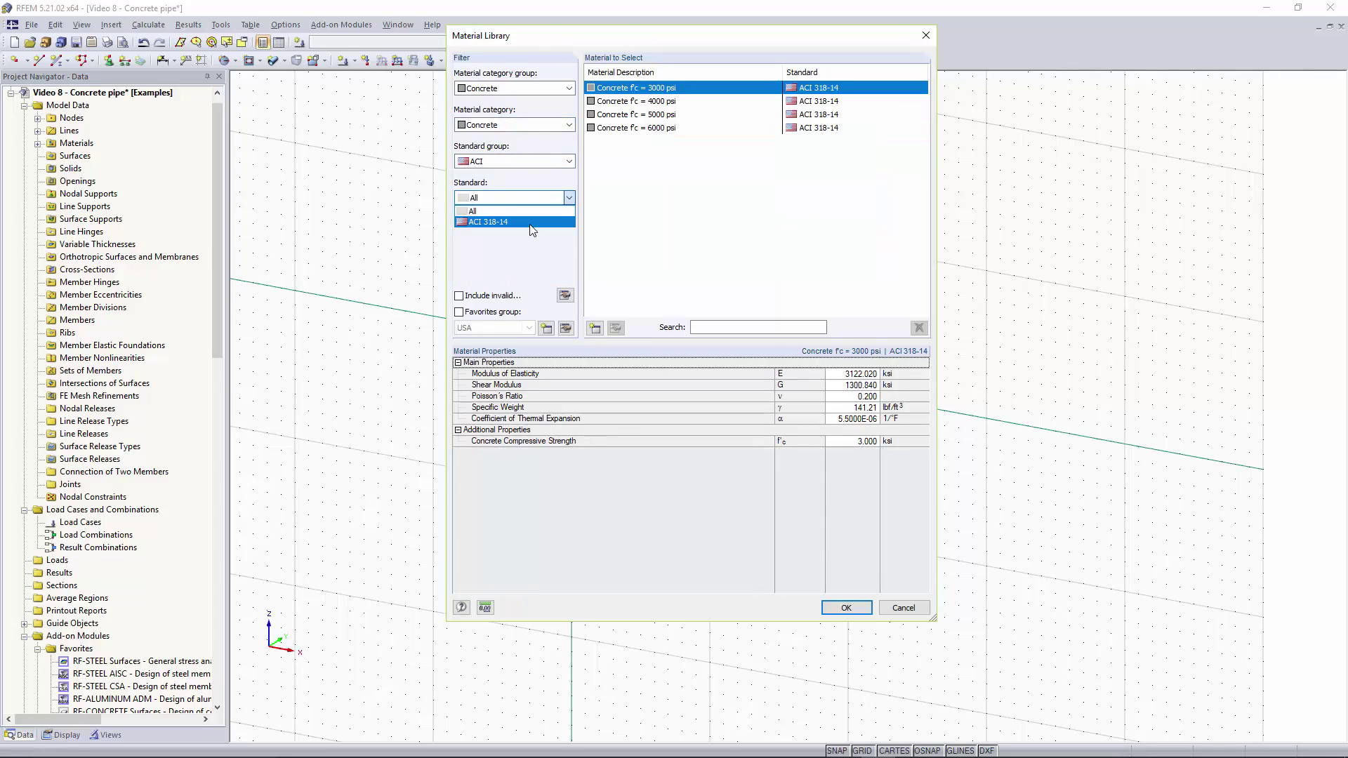
left_click(533, 222)
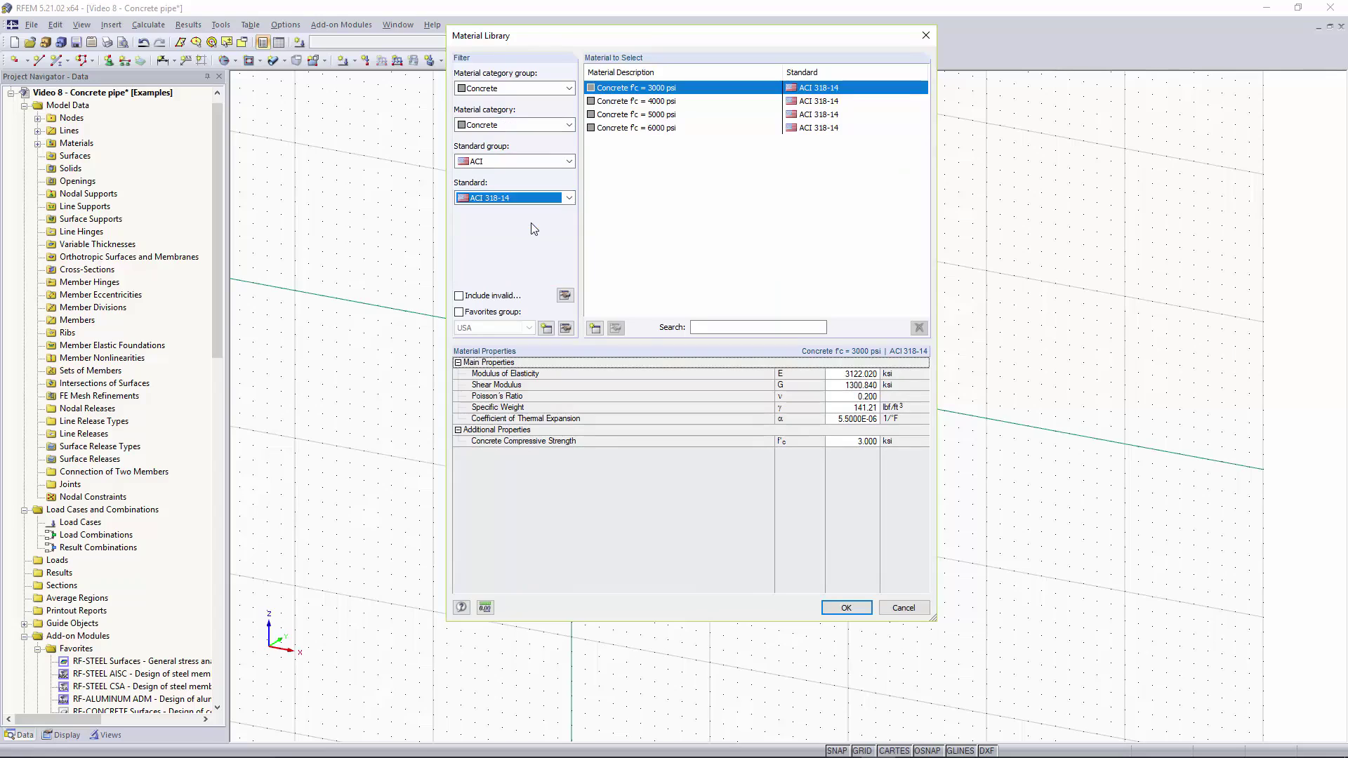
left_click(664, 103)
left_click(847, 607)
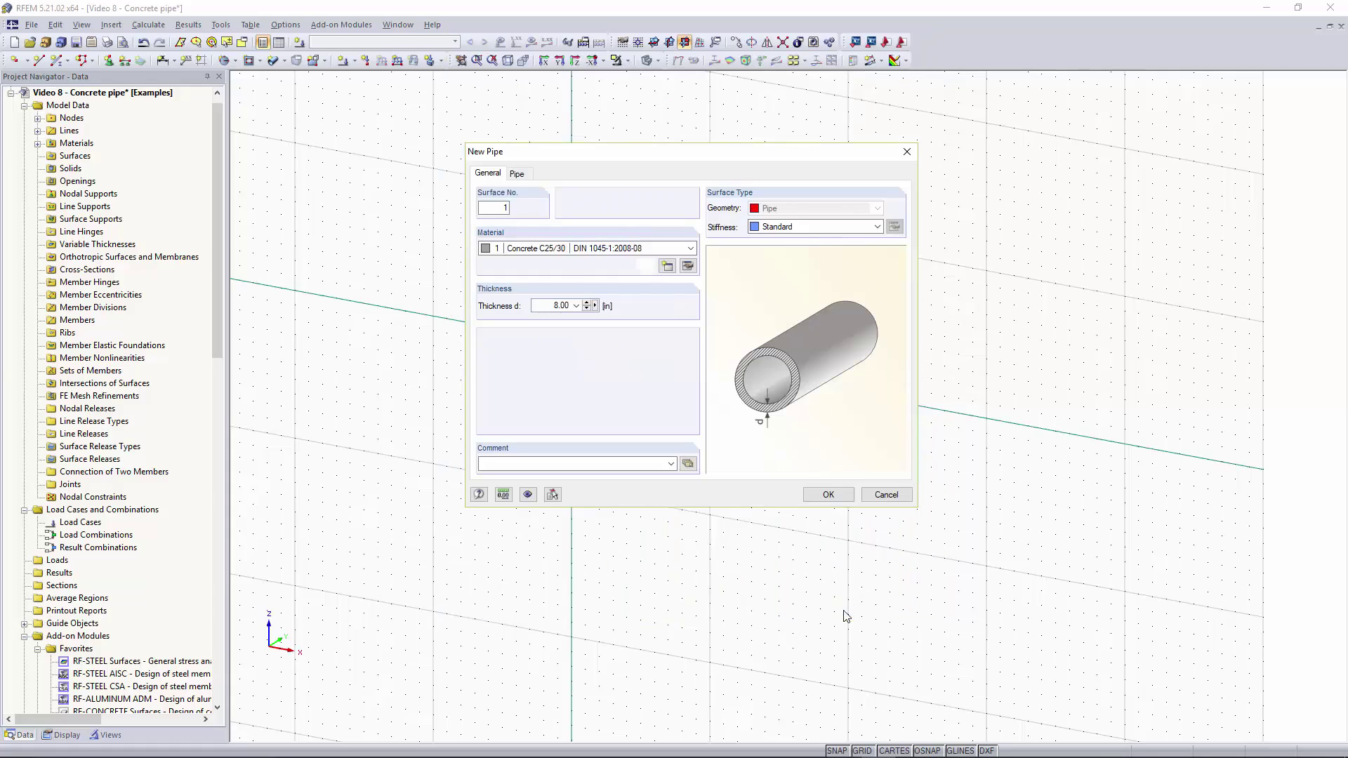
Give the pipe a 4 in thickness and a 1 ft radius, and create it around the drawn line.
left_click(547, 307)
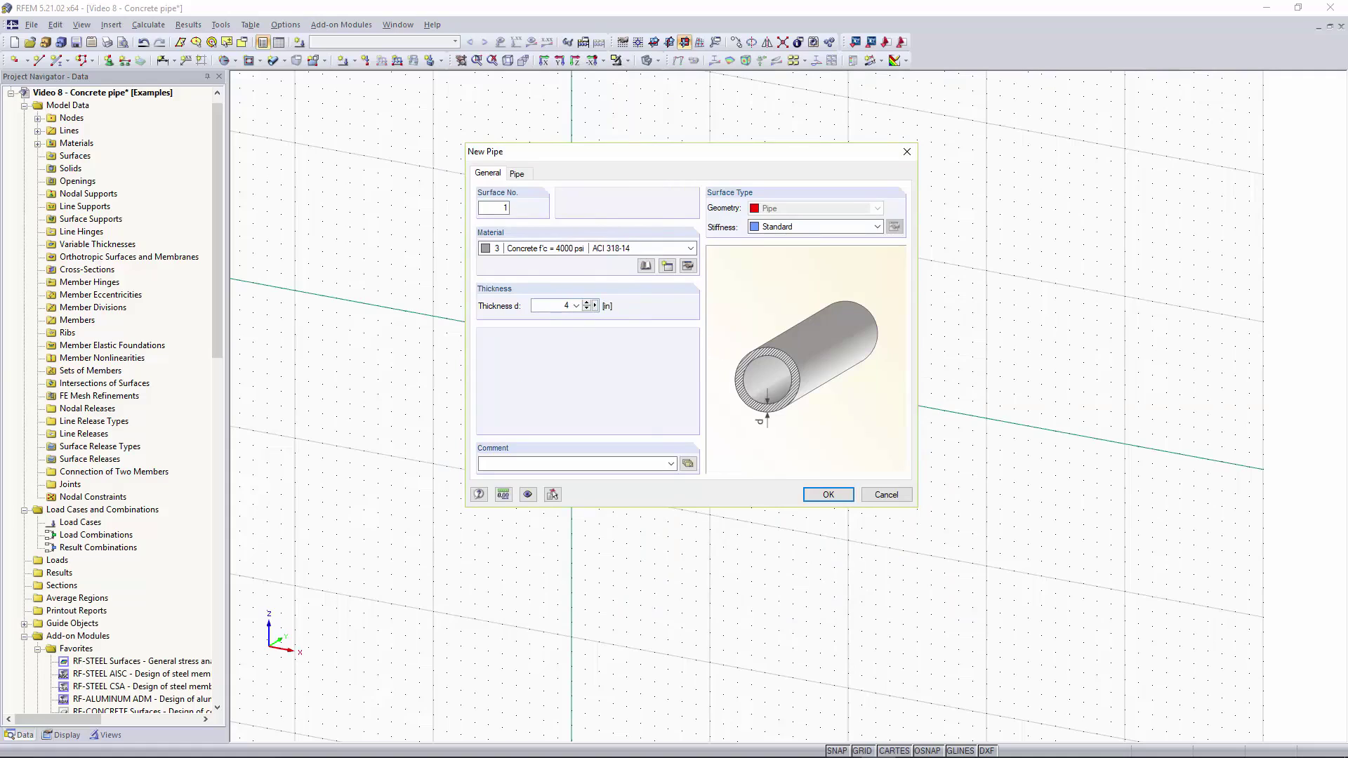
left_click(517, 174)
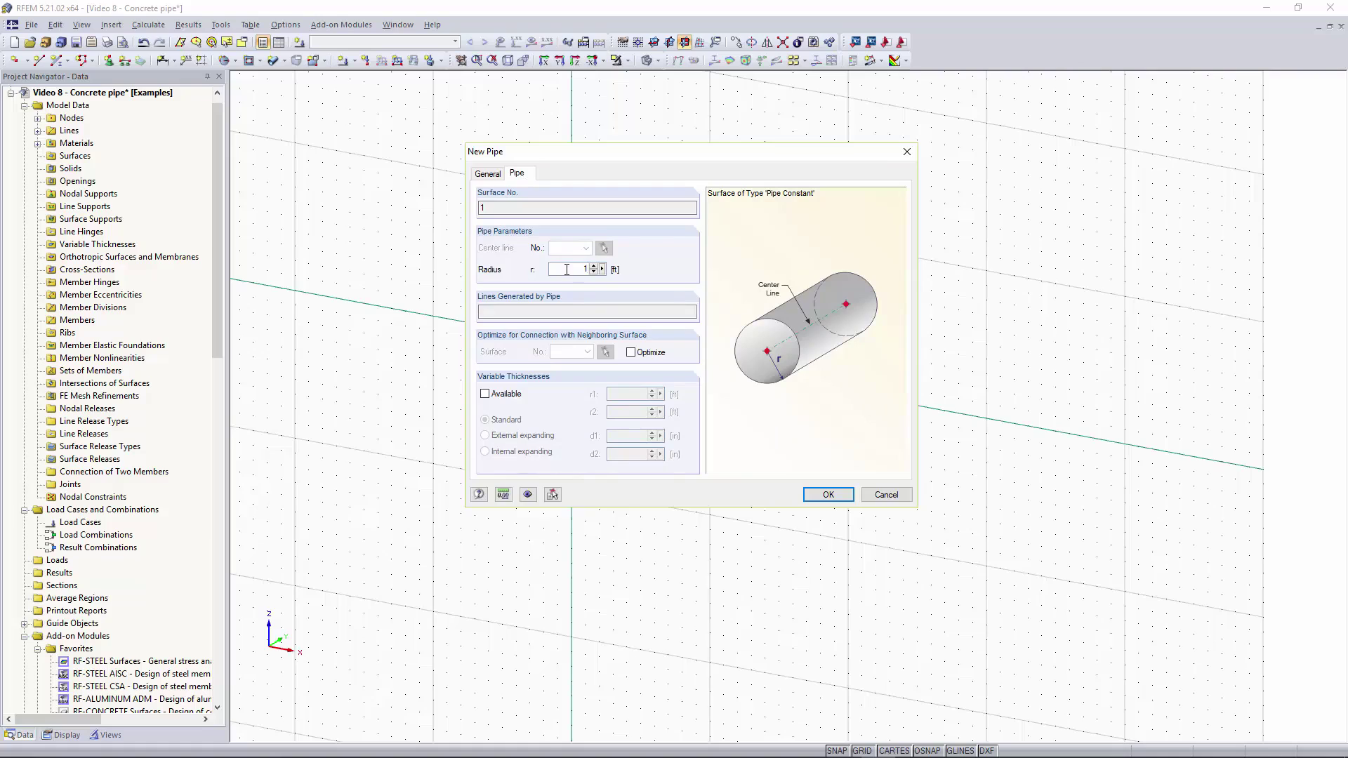
key("Return")
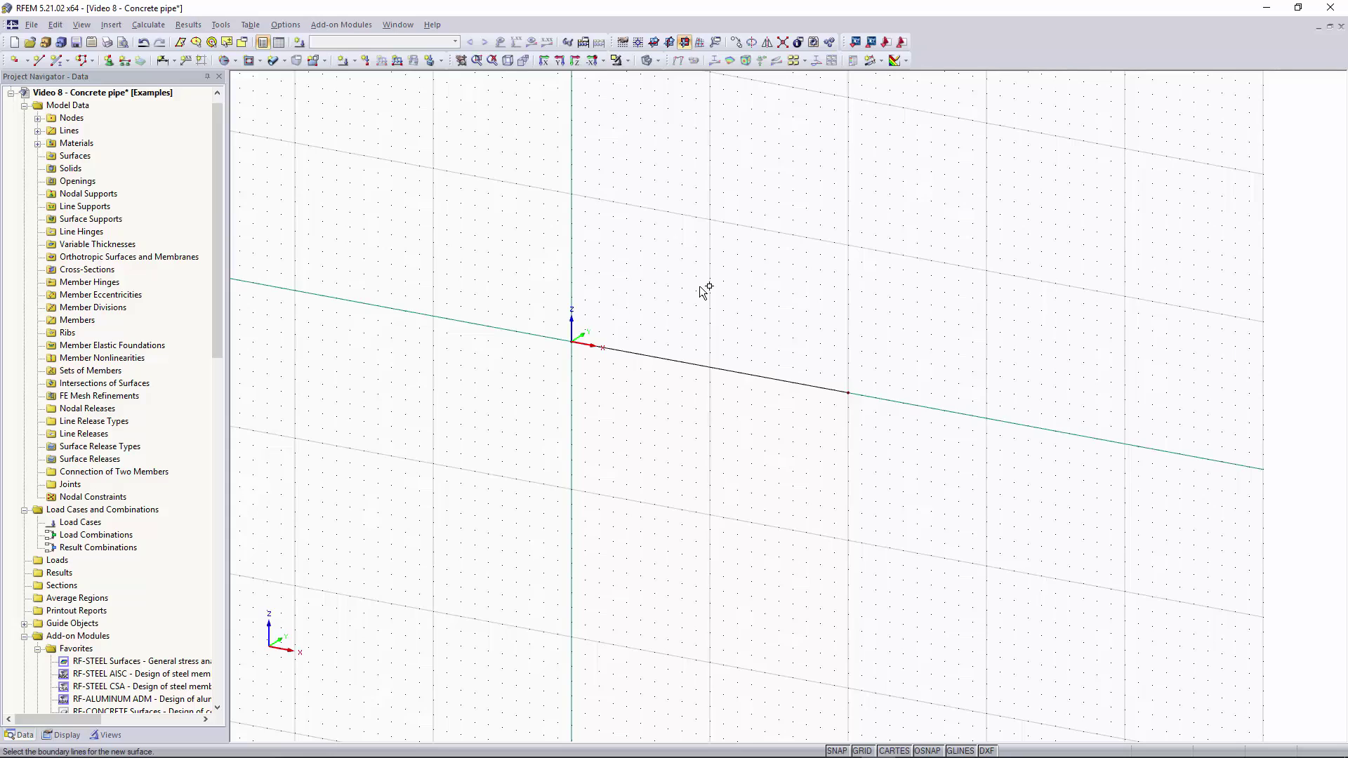
left_click(684, 360)
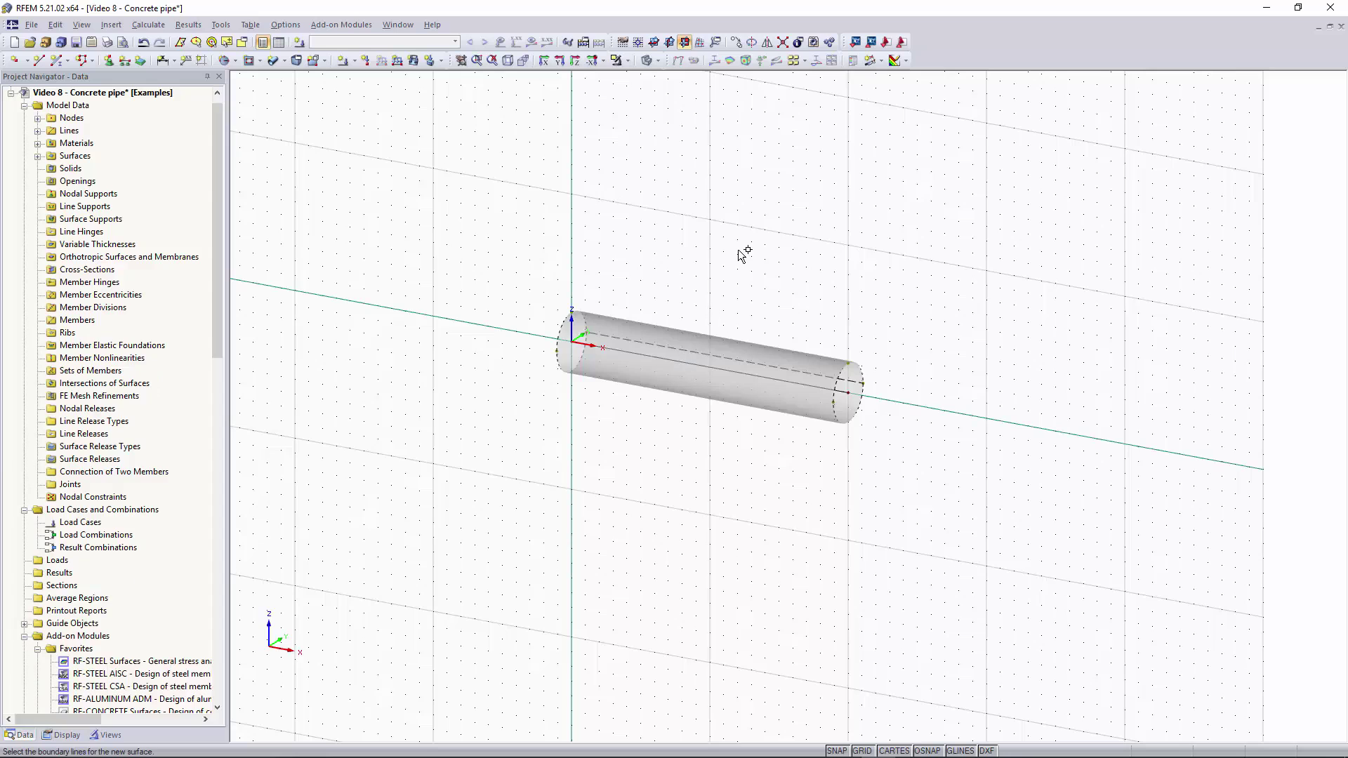
key("Escape")
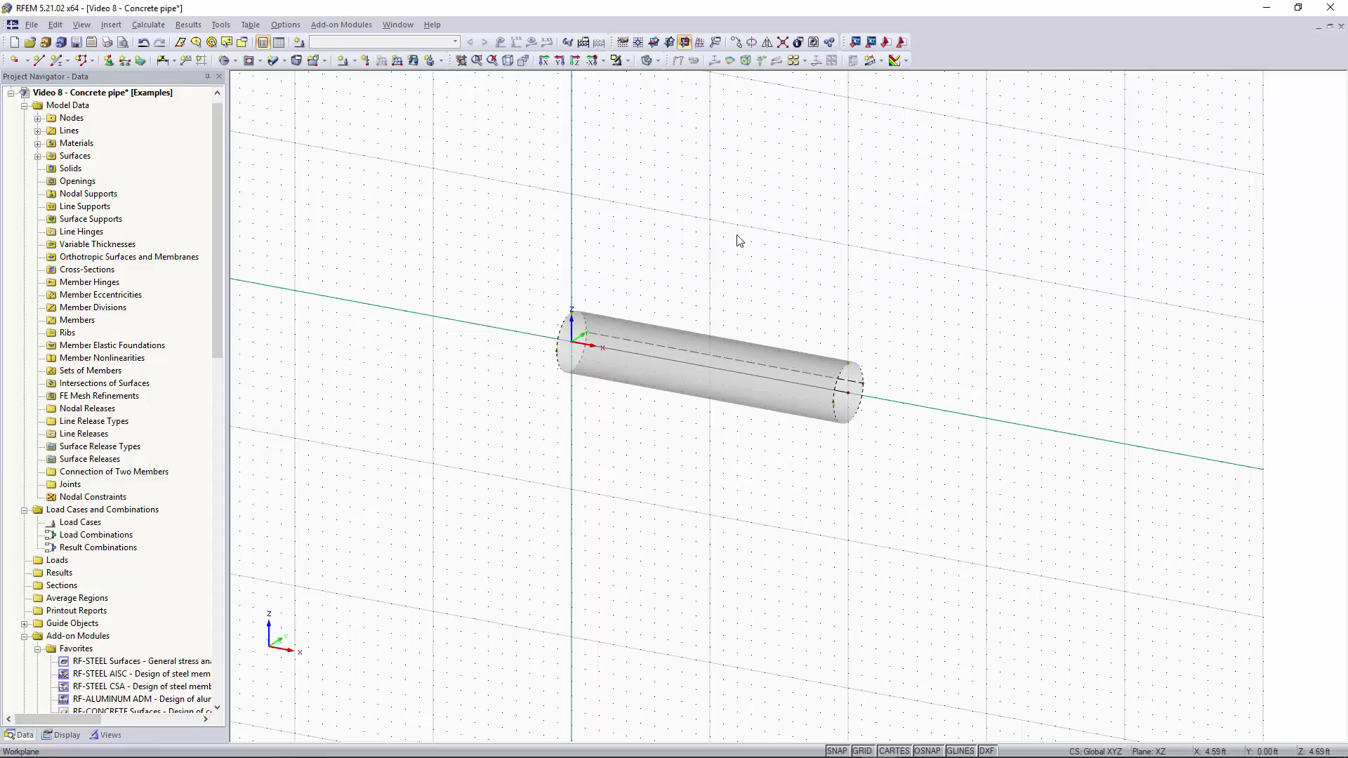
Switch the display of the pipe model from solid to wireframe.
middle_click_drag(875, 313, 798, 313, "ctrl")
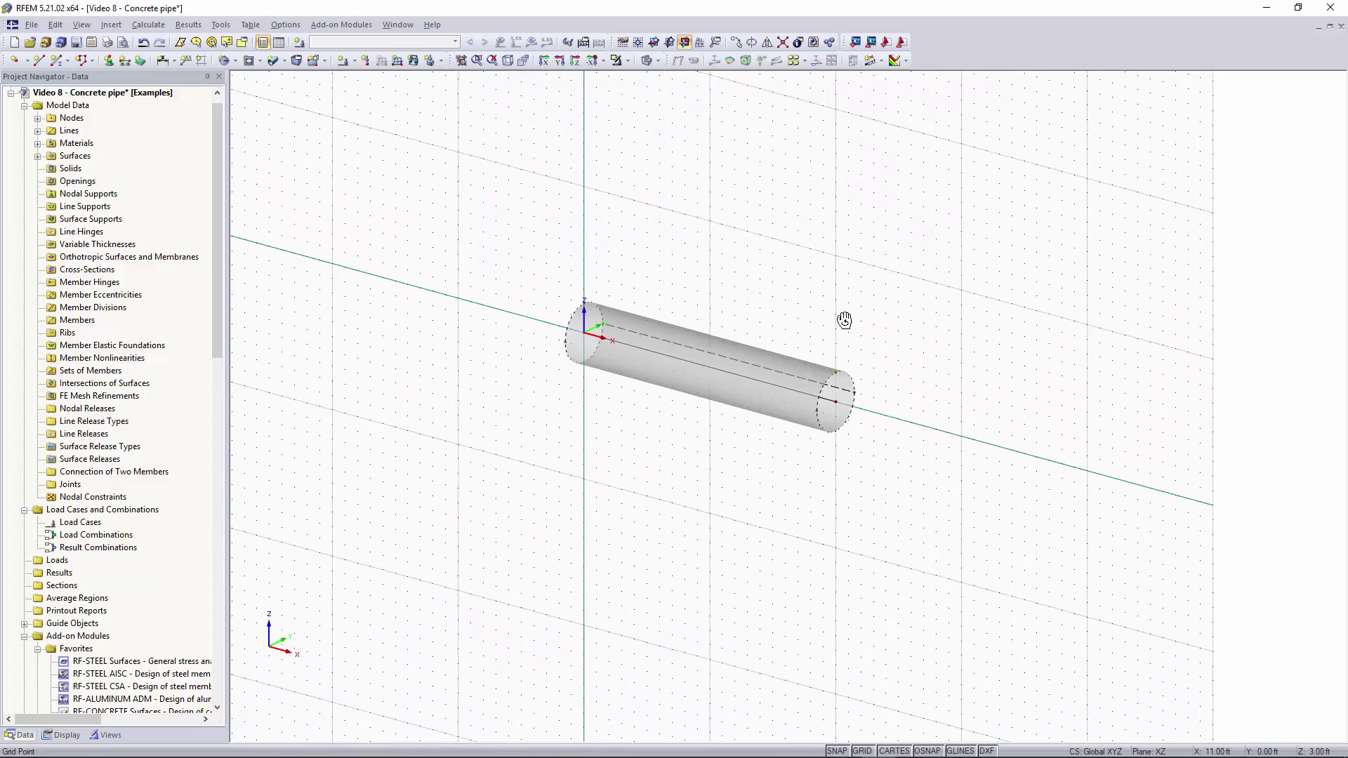
left_click(772, 411)
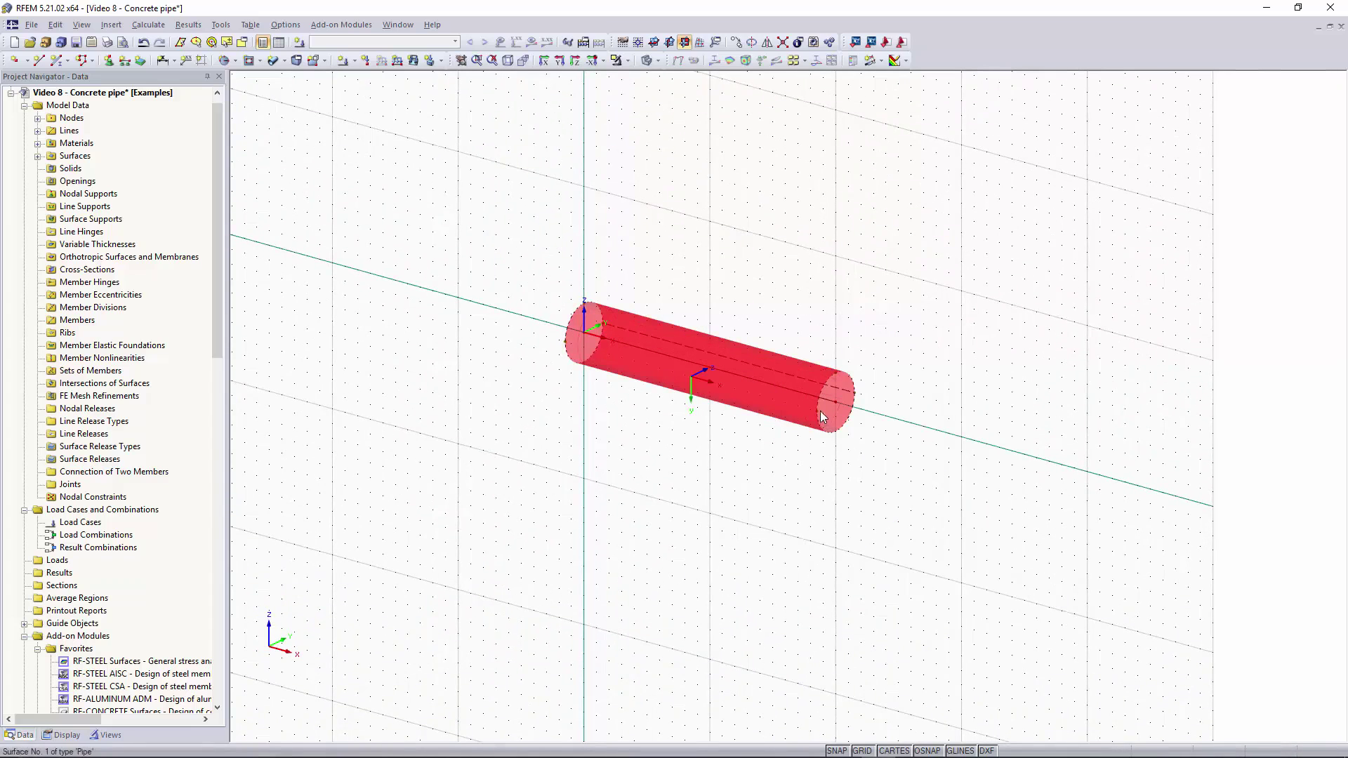
scroll(765, 417, "up", 1)
scroll(765, 418, "up", 2)
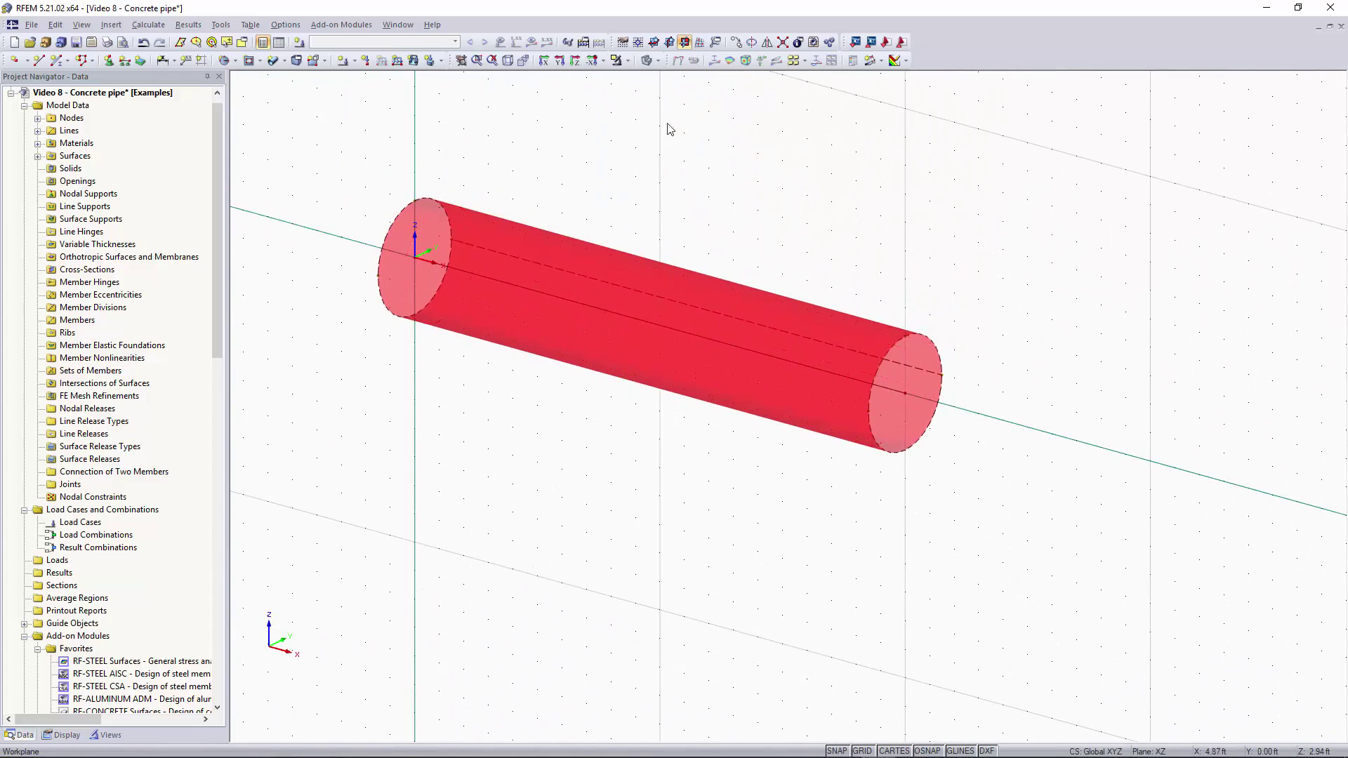
left_click(647, 60)
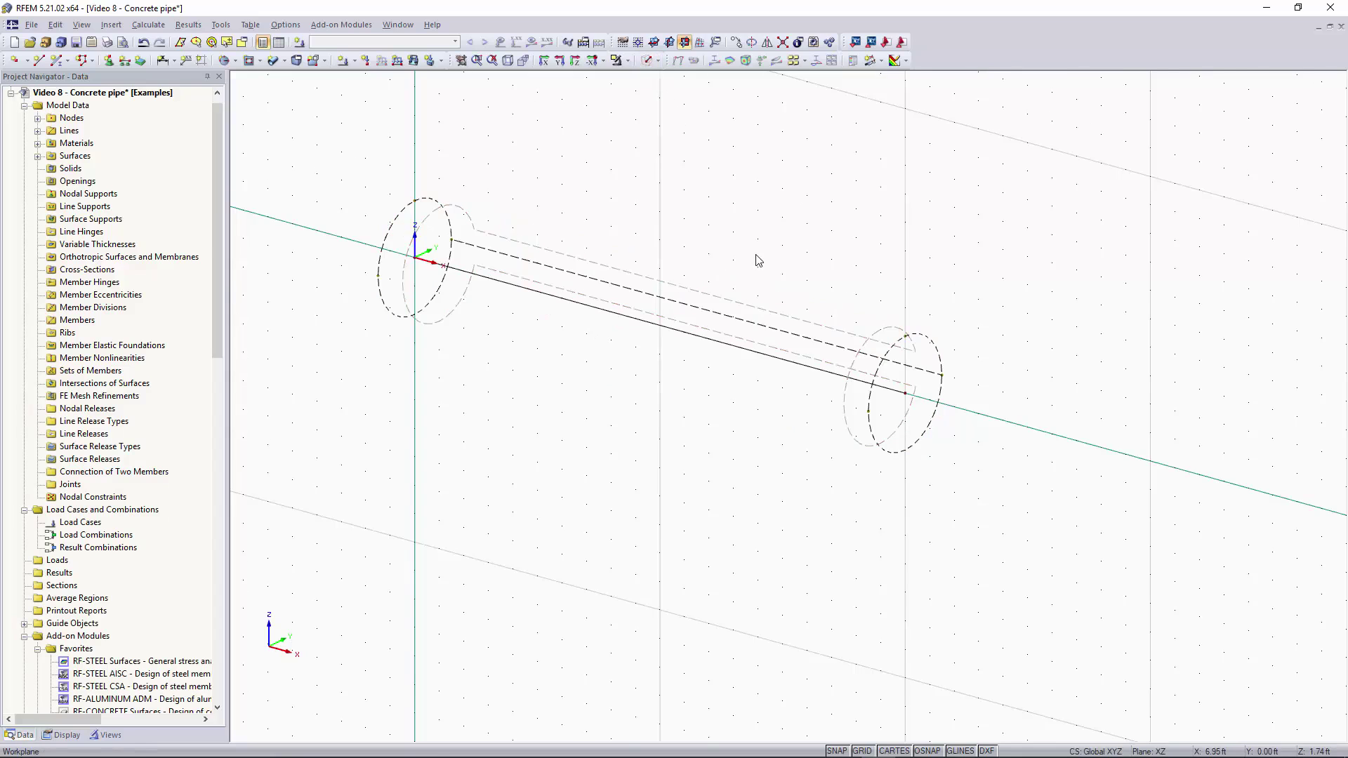
scroll(758, 259, "down", 2)
scroll(700, 255, "up", 1)
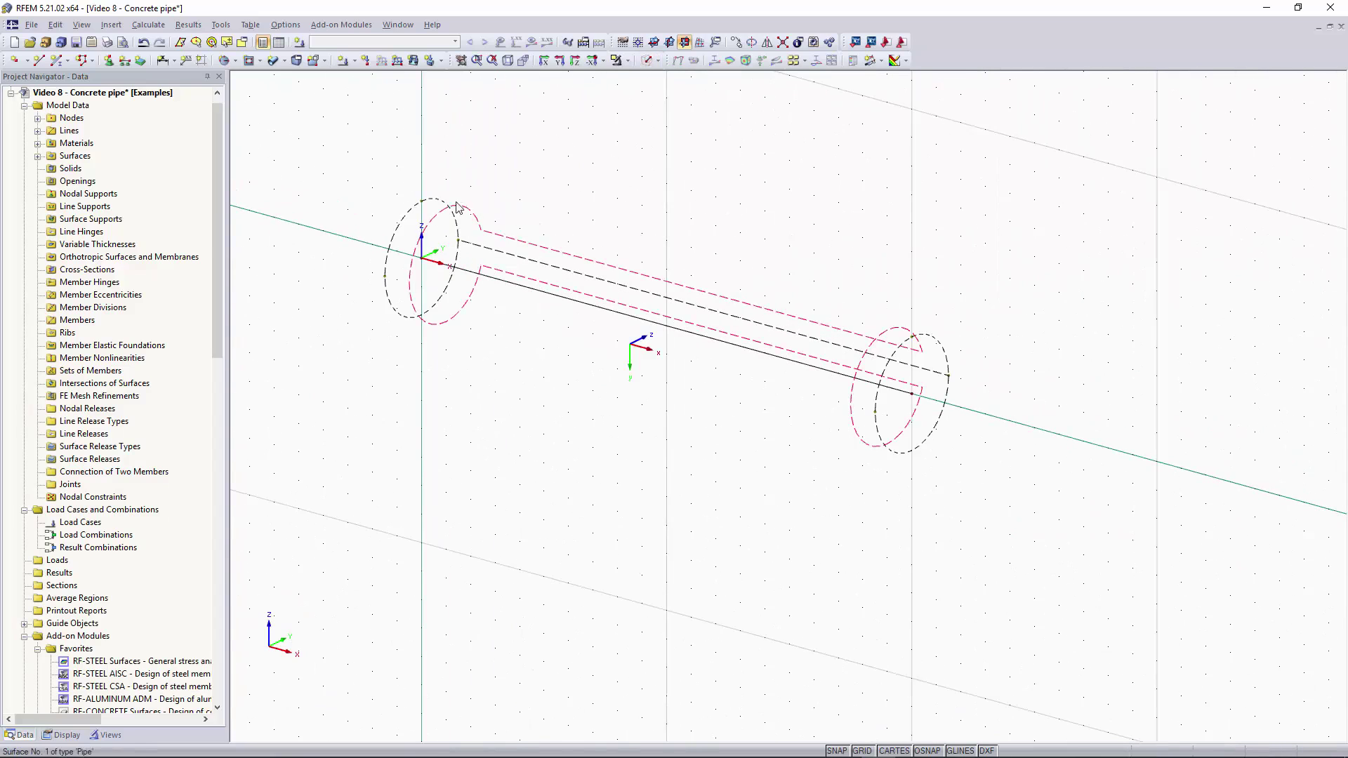
scroll(385, 273, "up", 1)
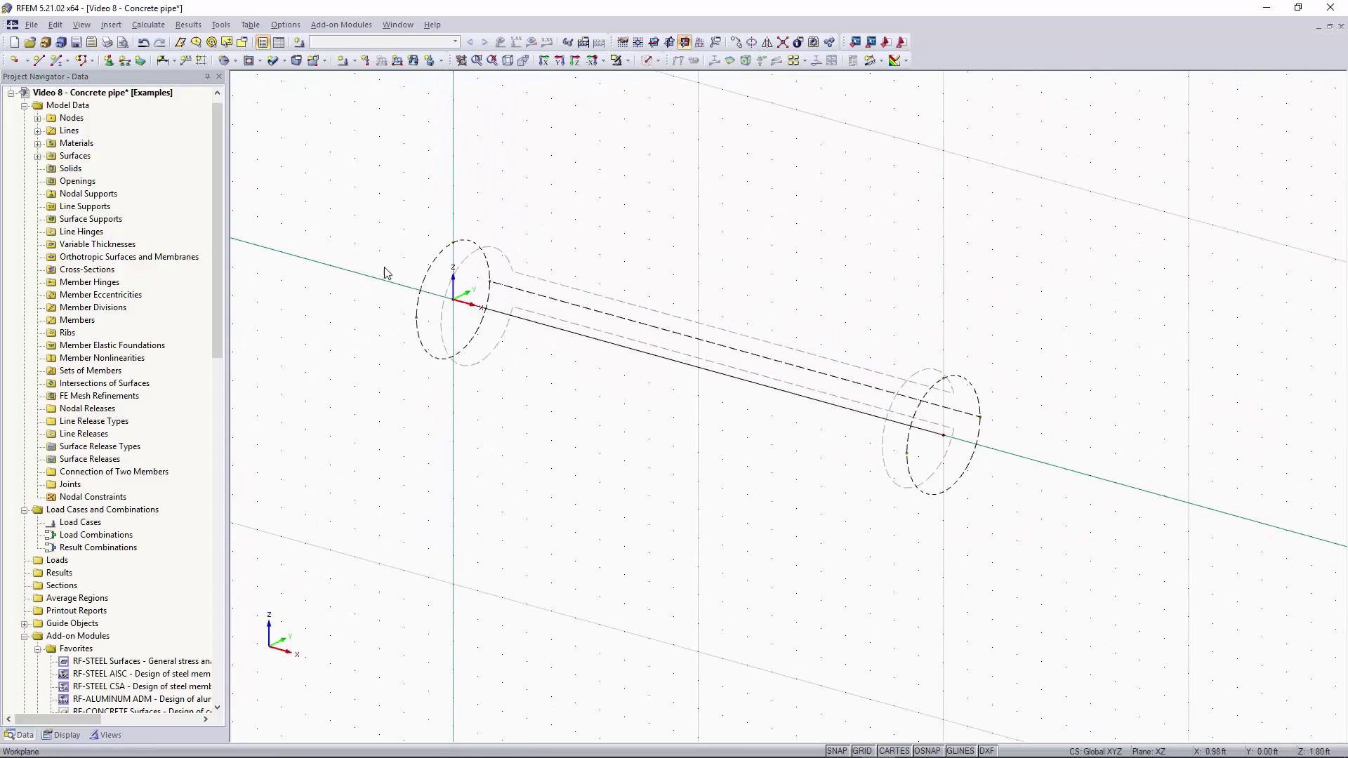
Switch the display of the pipe from wireframe to a transparent shaded model.
left_click(647, 60)
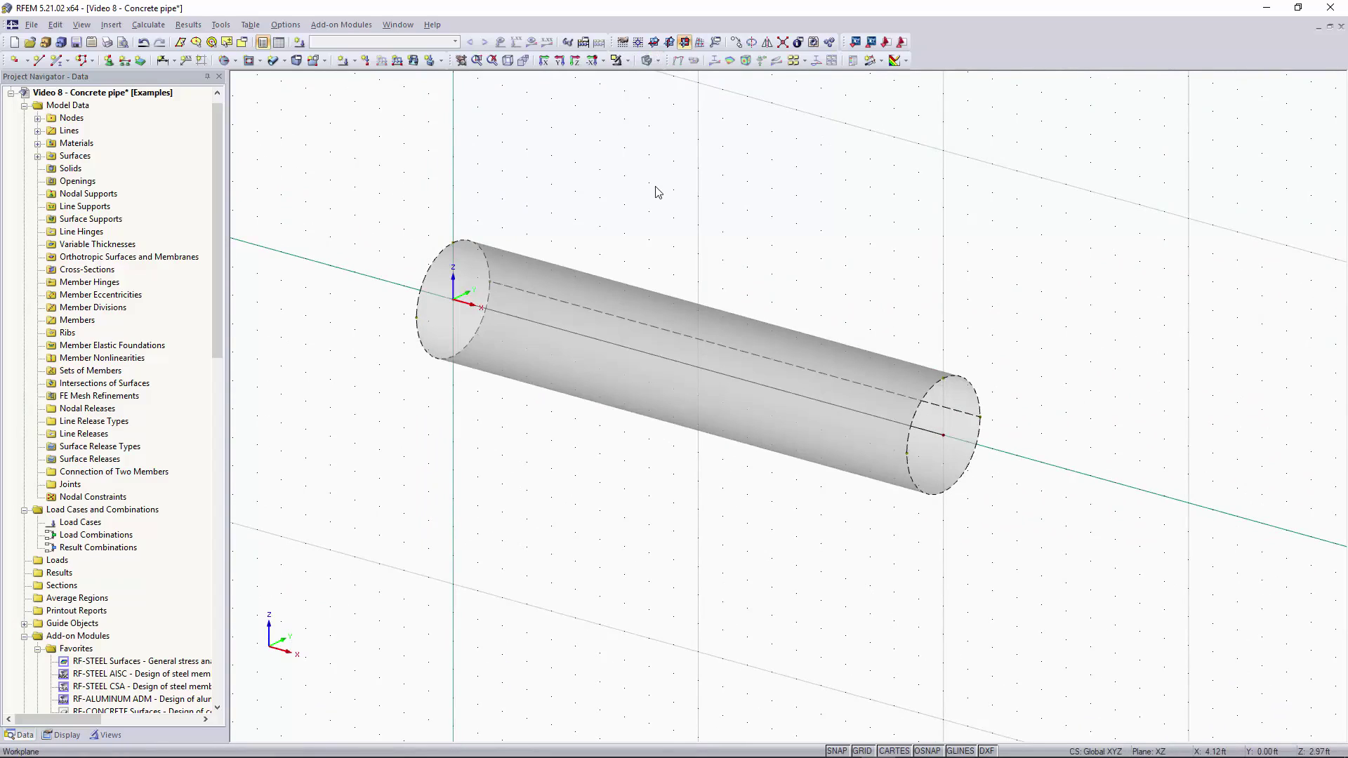
scroll(913, 273, "down", 1)
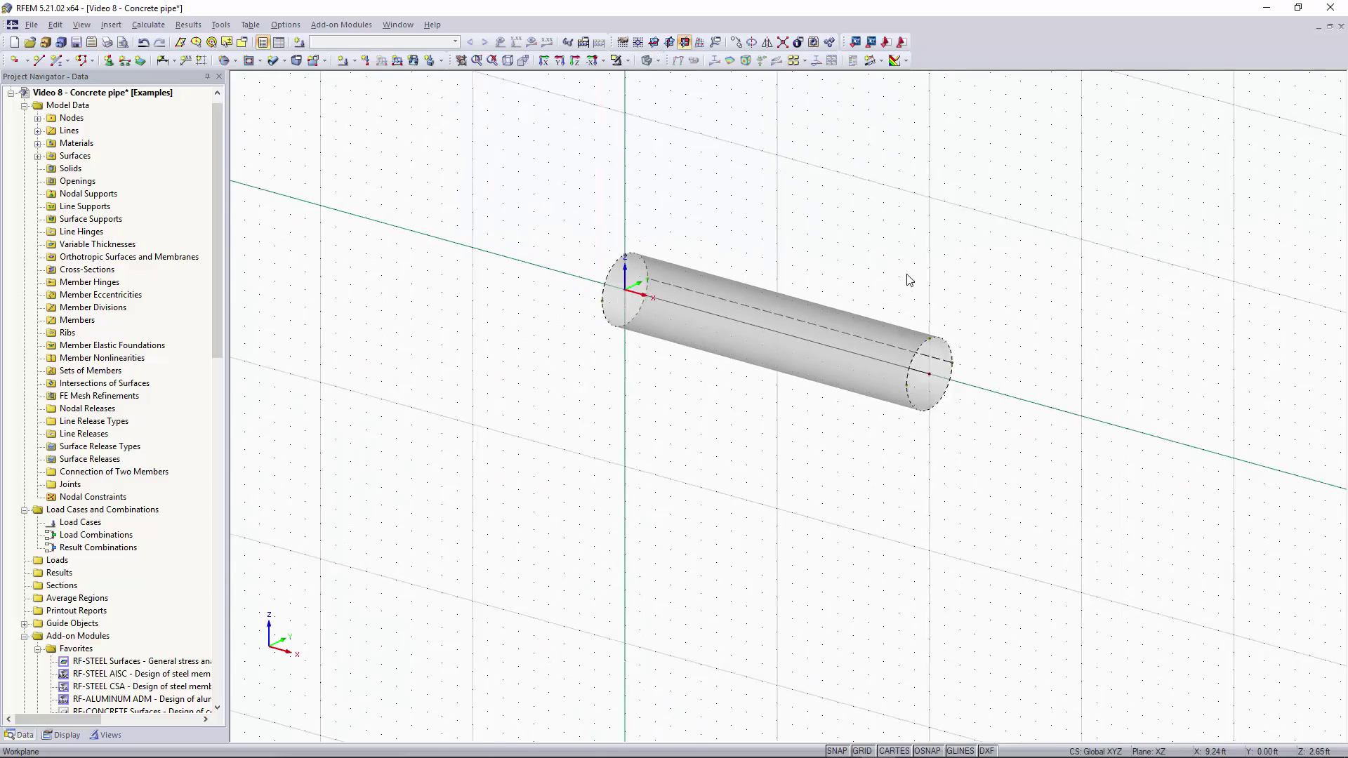
scroll(913, 274, "up", 1)
scroll(724, 230, "down", 1)
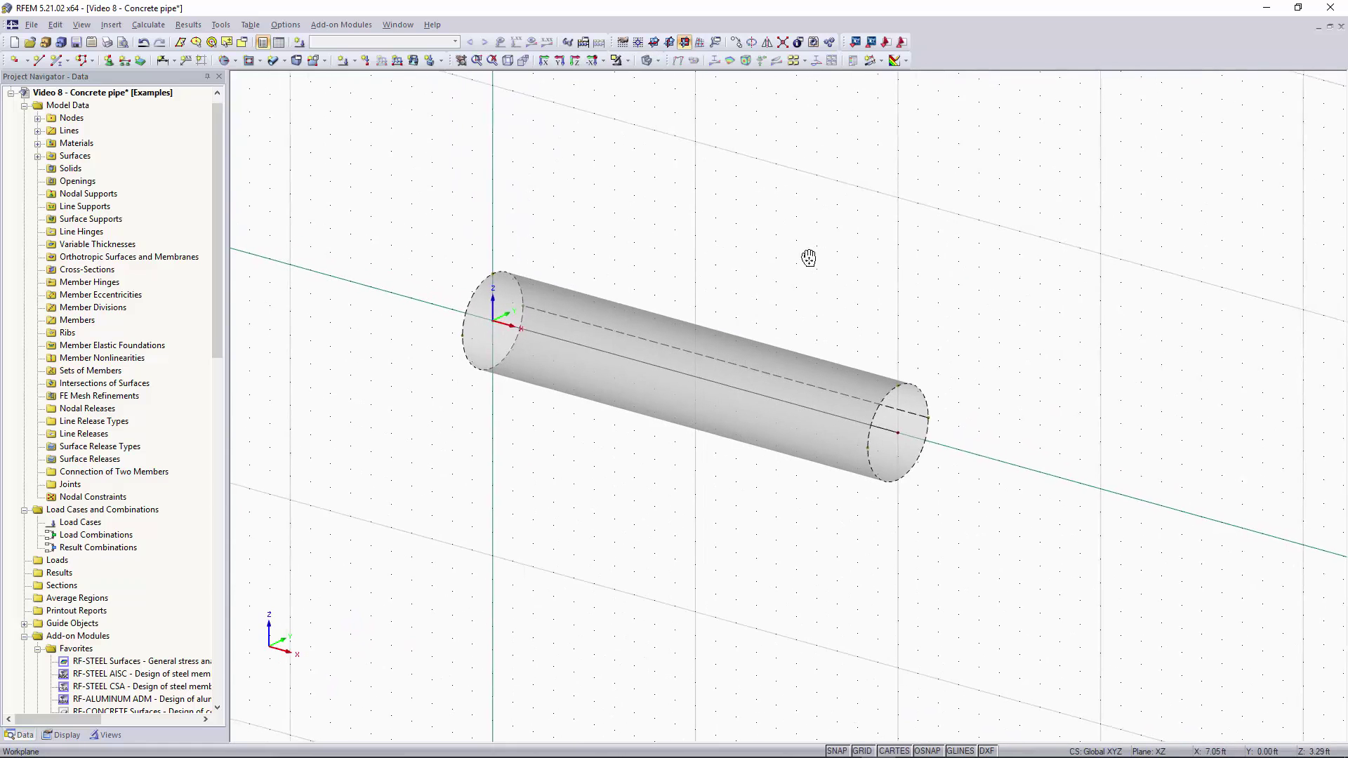
Split the pipe surface with three divisions in both line directions, at relative distances 0.25, 0.50 and 0.75.
left_click_drag(1129, 144, 414, 614)
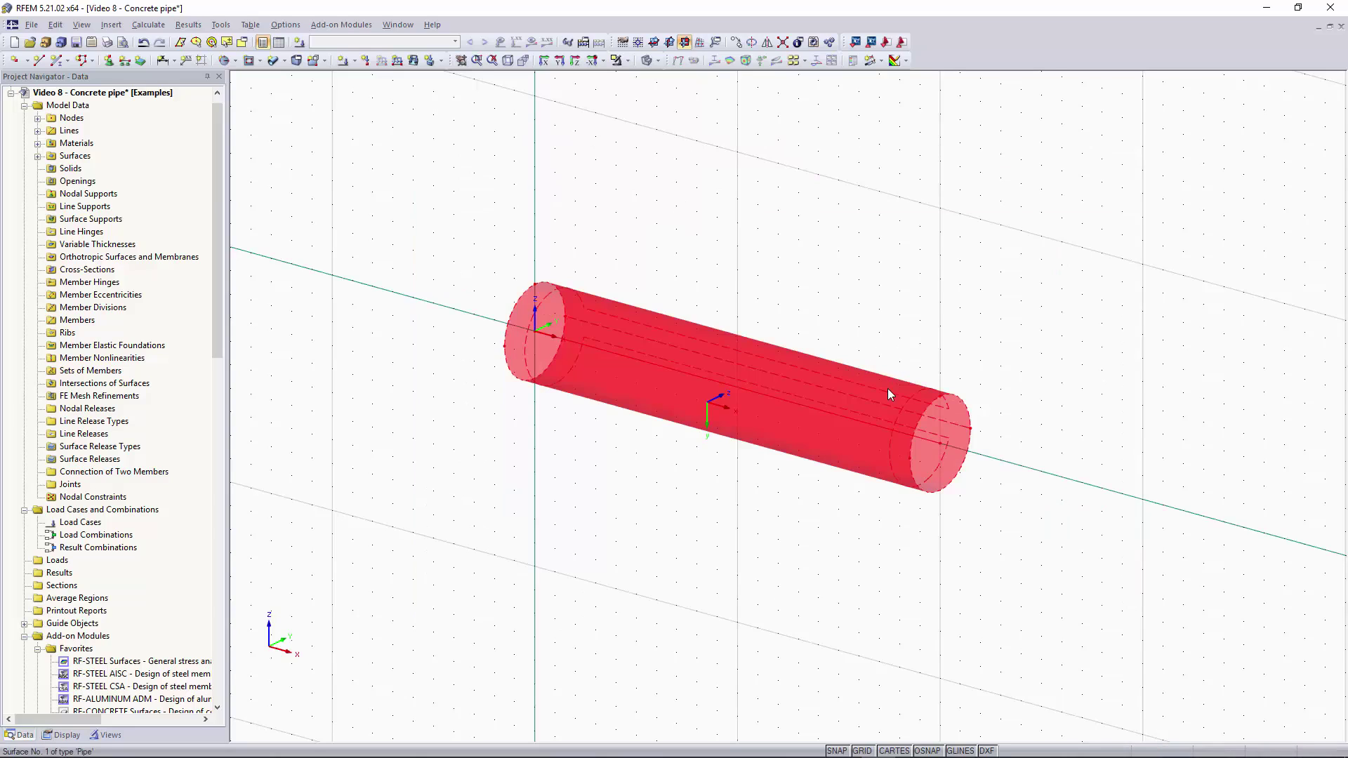
right_click(862, 418)
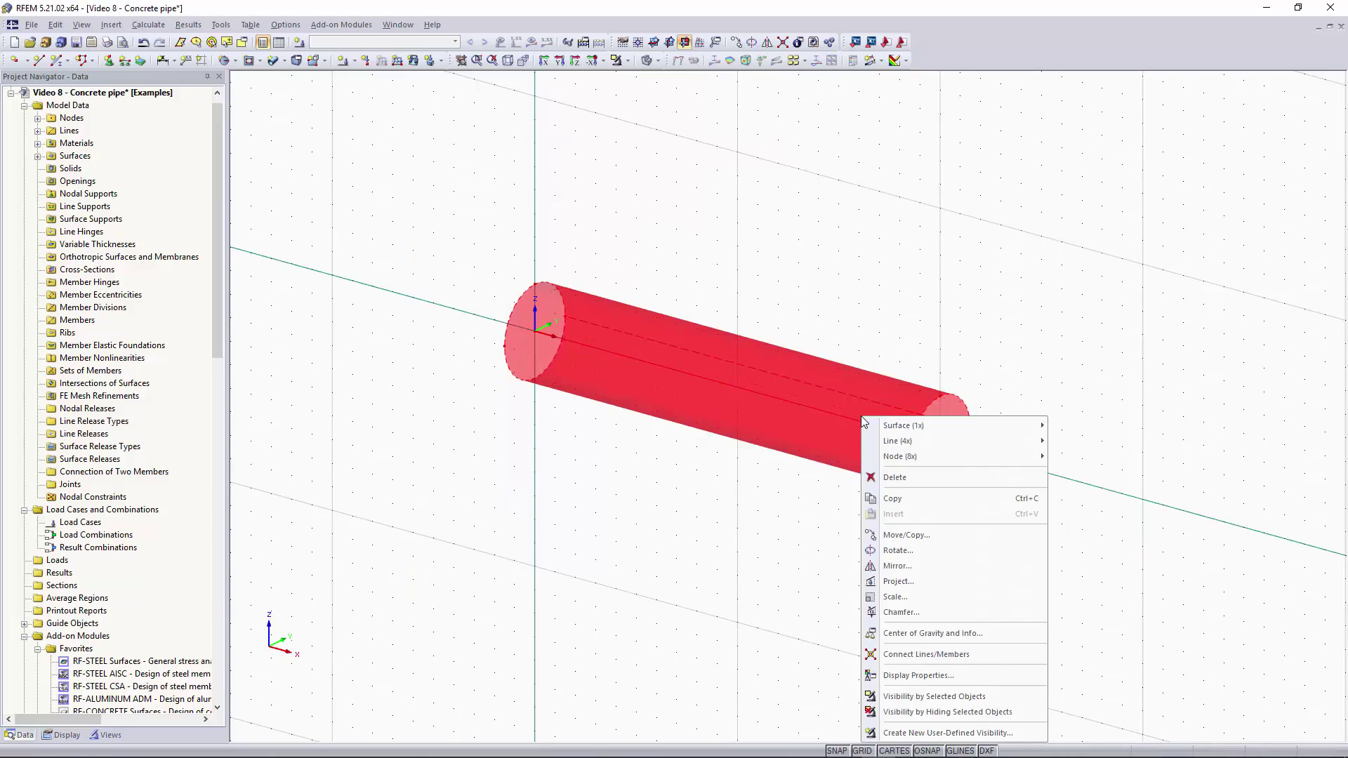
mouse_move(902, 429)
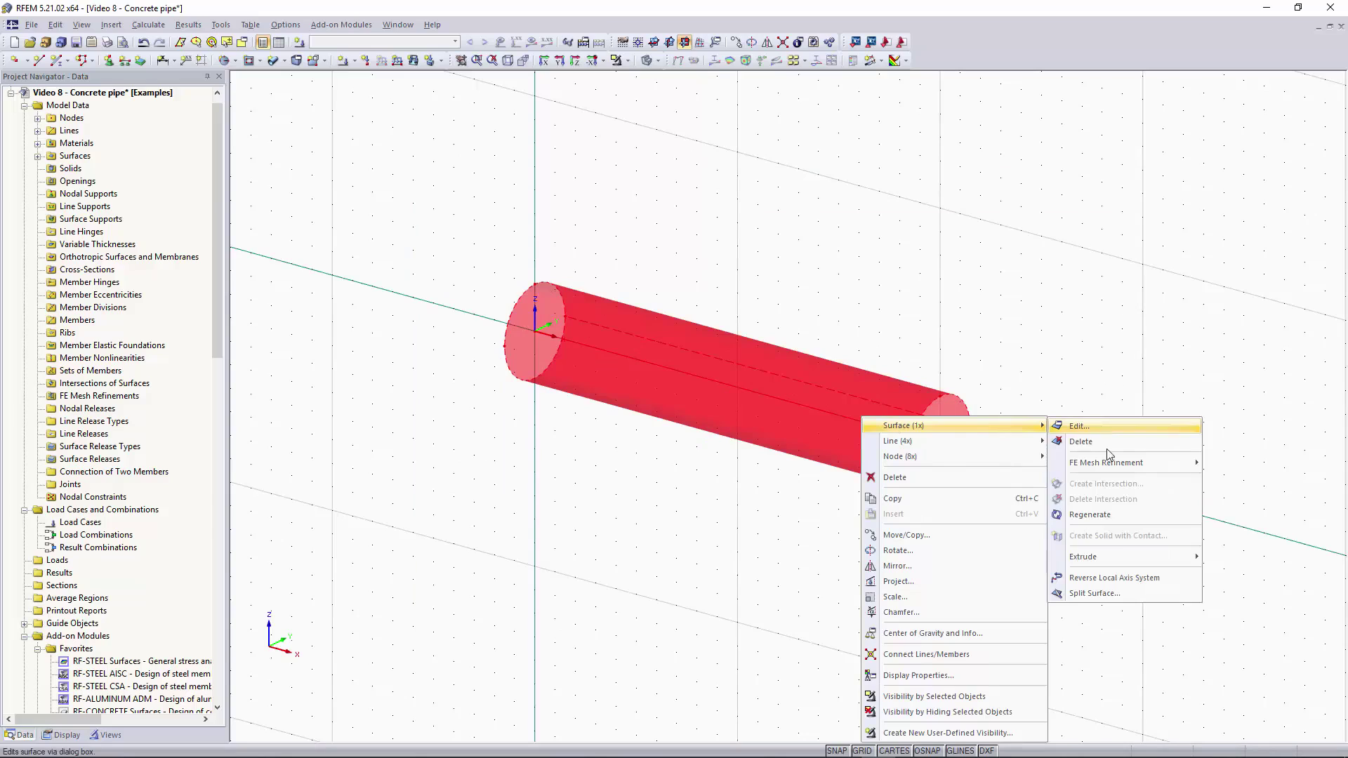
left_click(1121, 593)
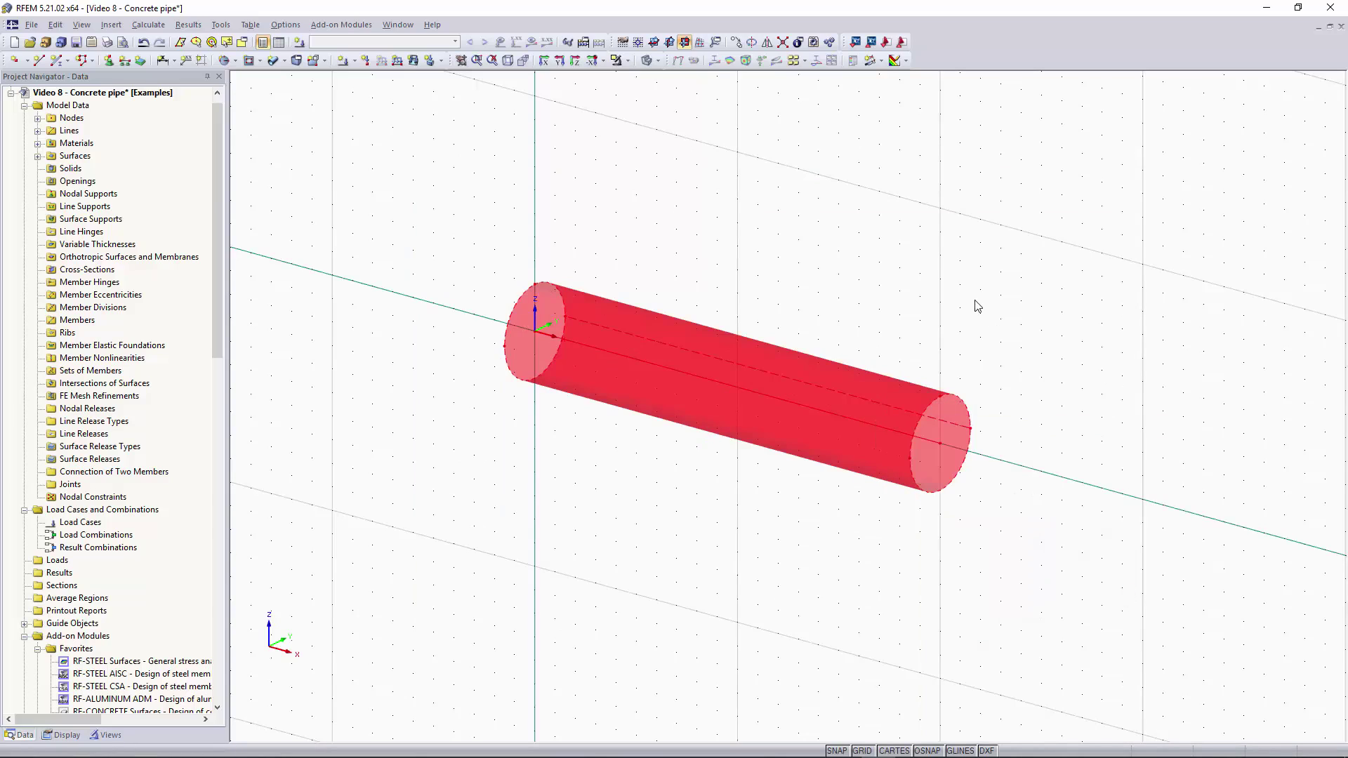
left_click_drag(826, 226, 743, 226)
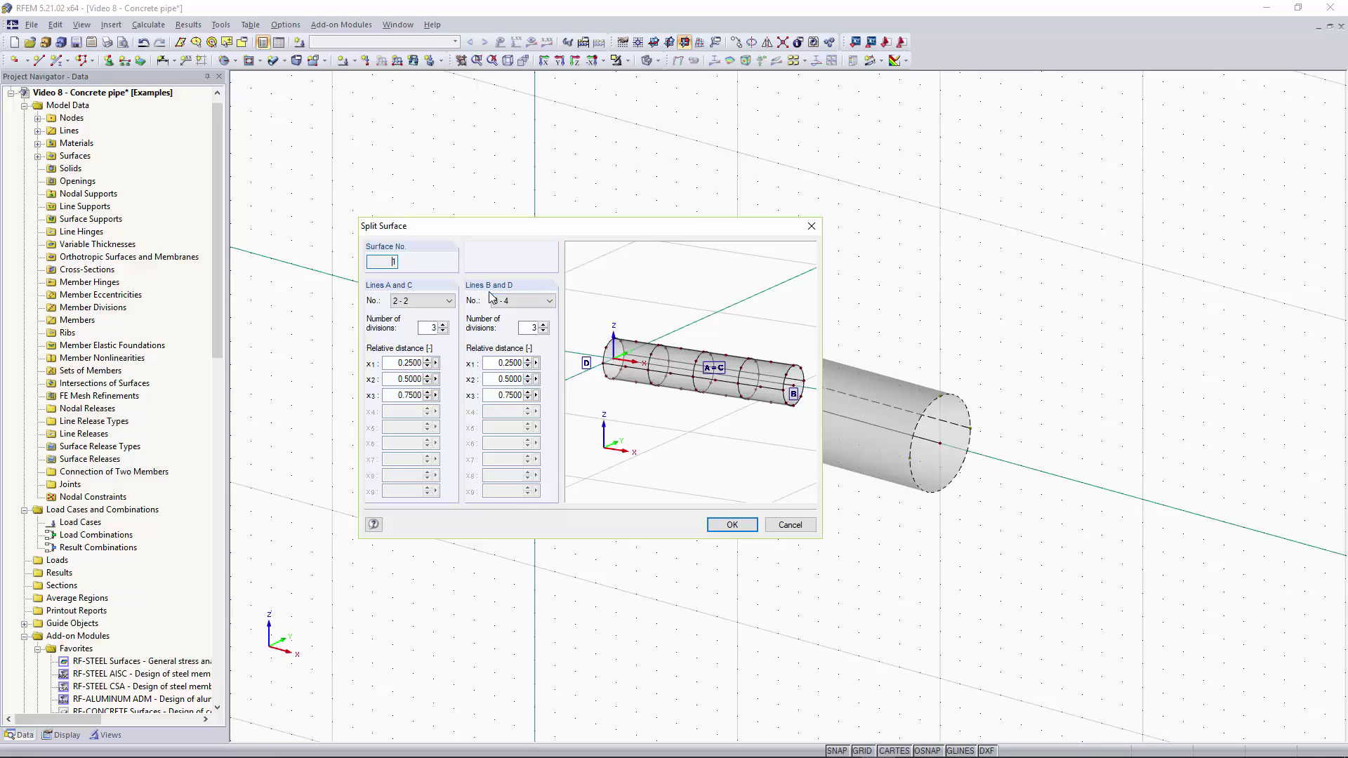
left_click(733, 524)
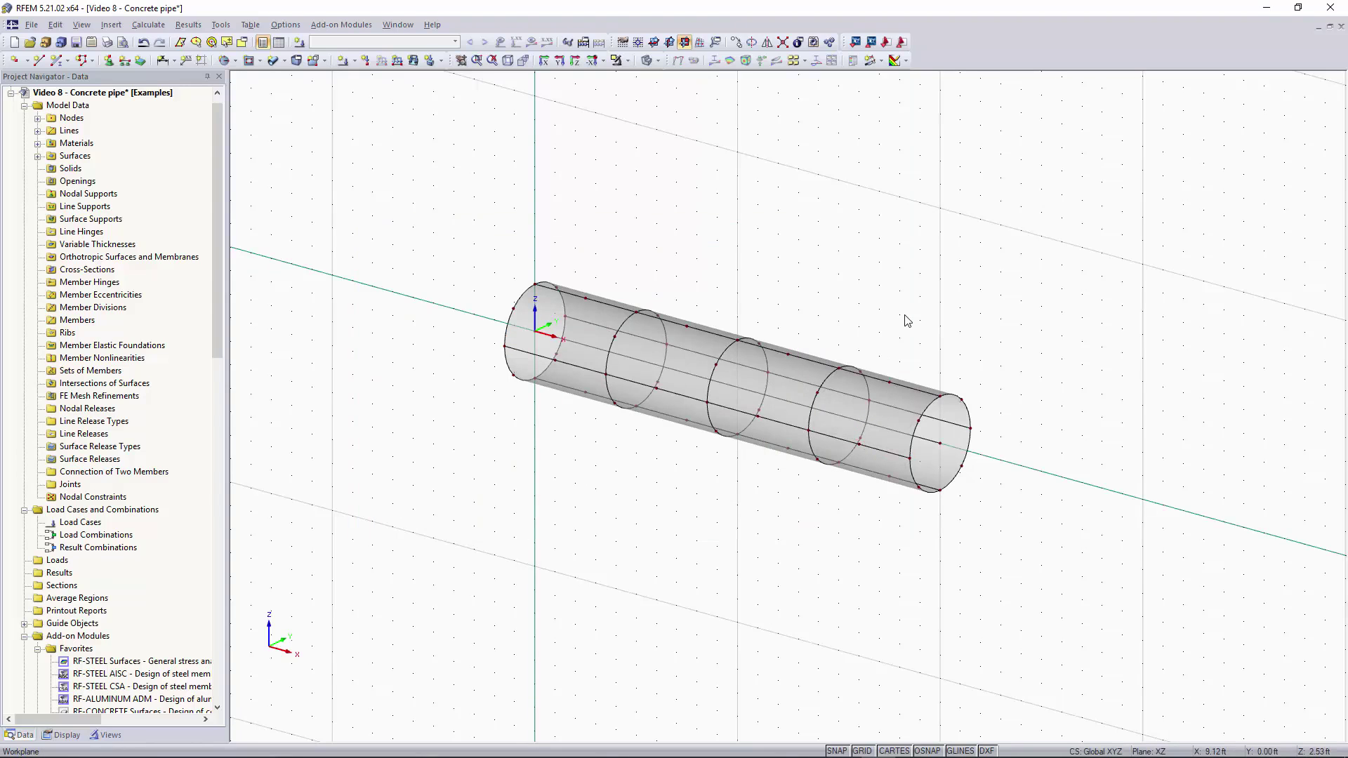
Set the YZ plane as the current work plane.
middle_click_drag(903, 320, 882, 288, "ctrl")
right_click(883, 289)
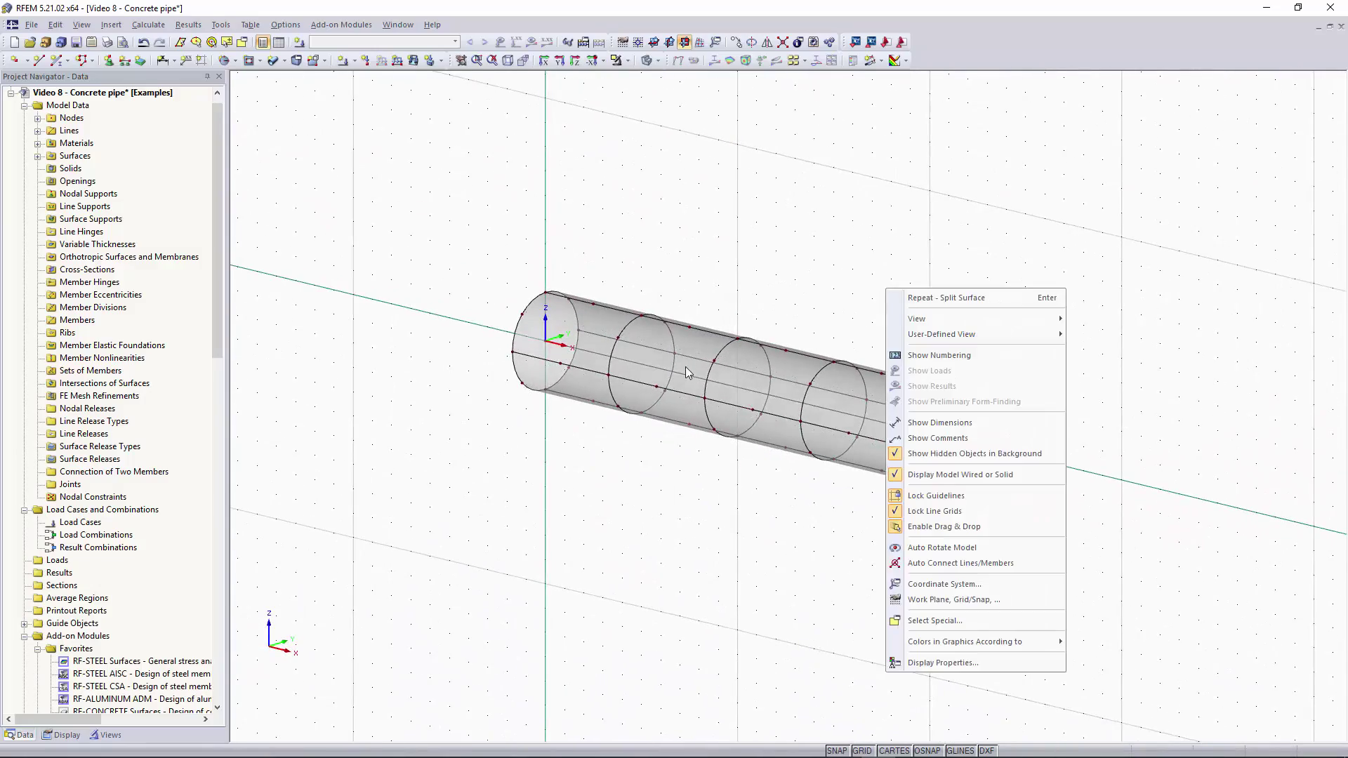
key("Escape")
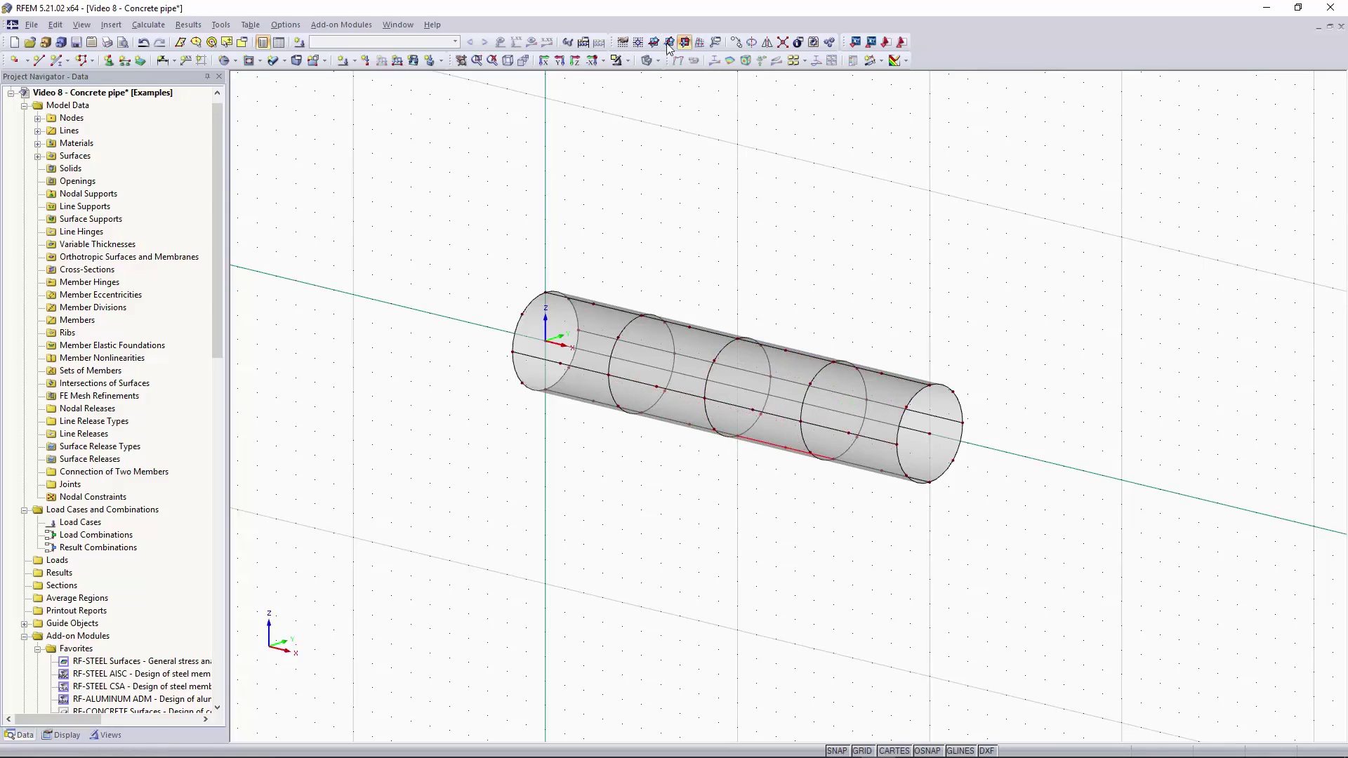
middle_click_drag(967, 387, 612, 289, "ctrl")
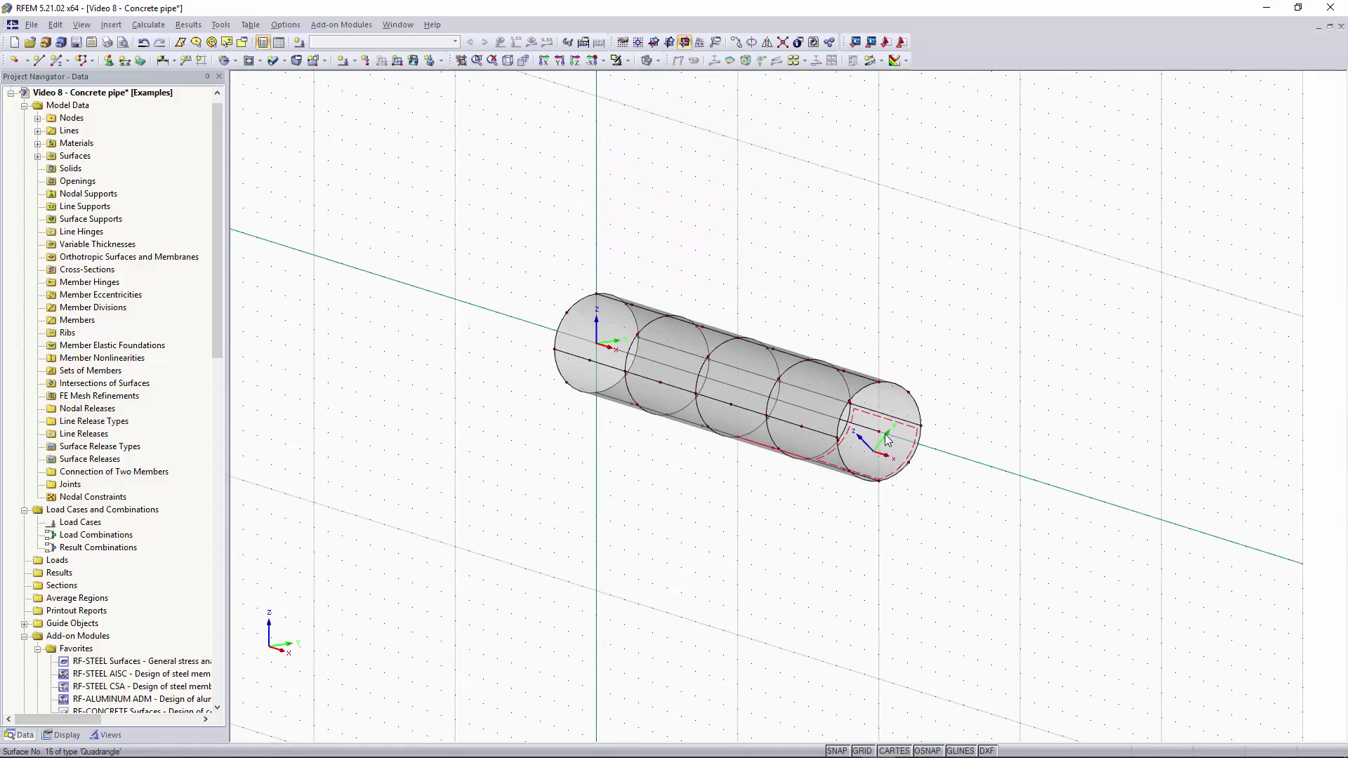
left_click(670, 43)
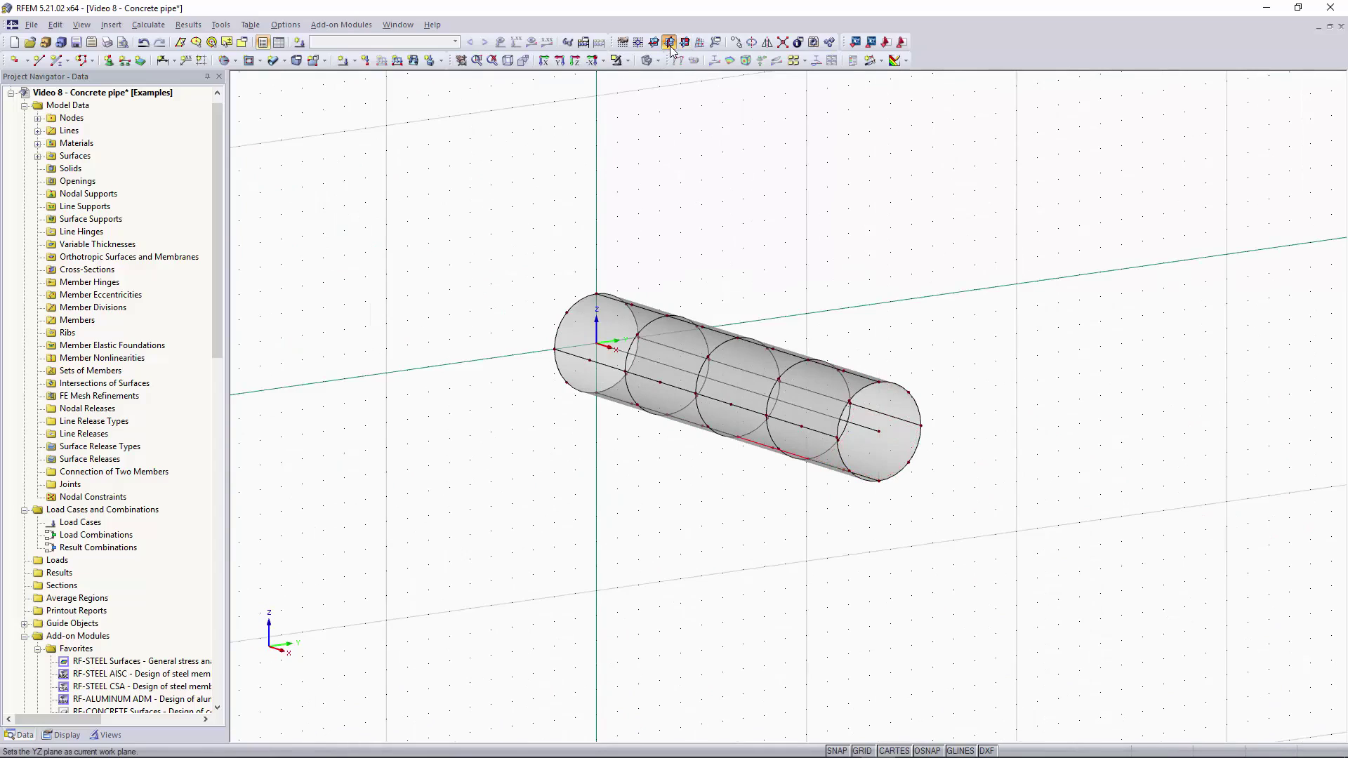
right_click_drag(677, 166, 750, 223)
left_click(668, 91)
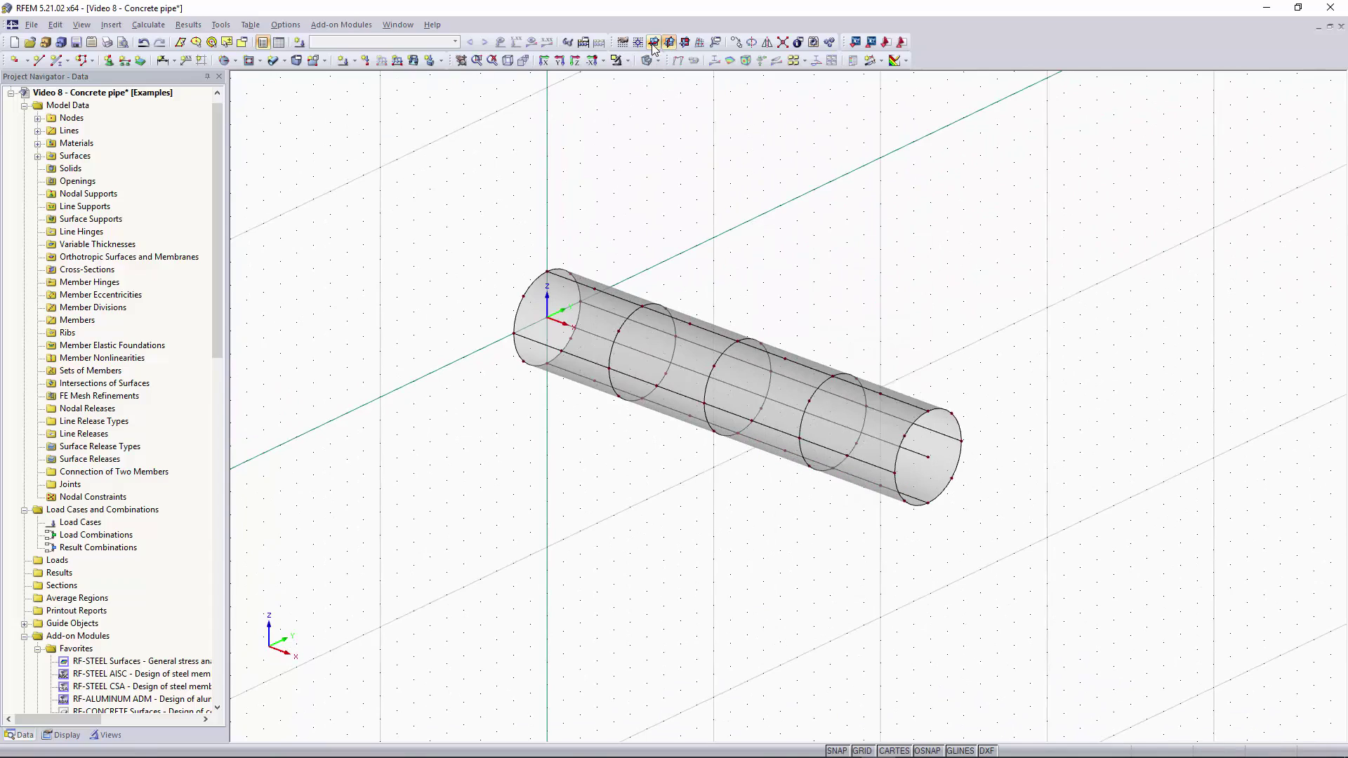
Assign hinged nodal supports to all nodes at the pipe end that lies at the origin.
left_click(108, 61)
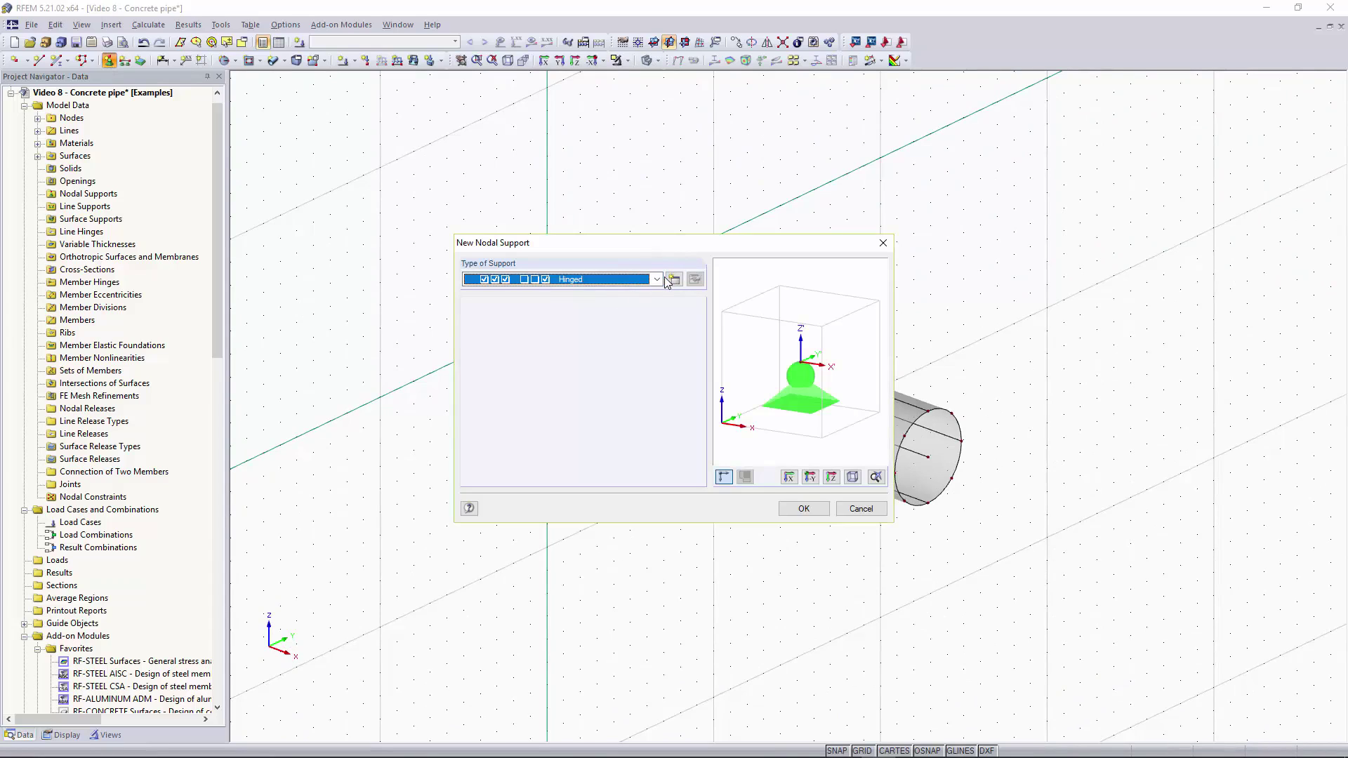
left_click(805, 509)
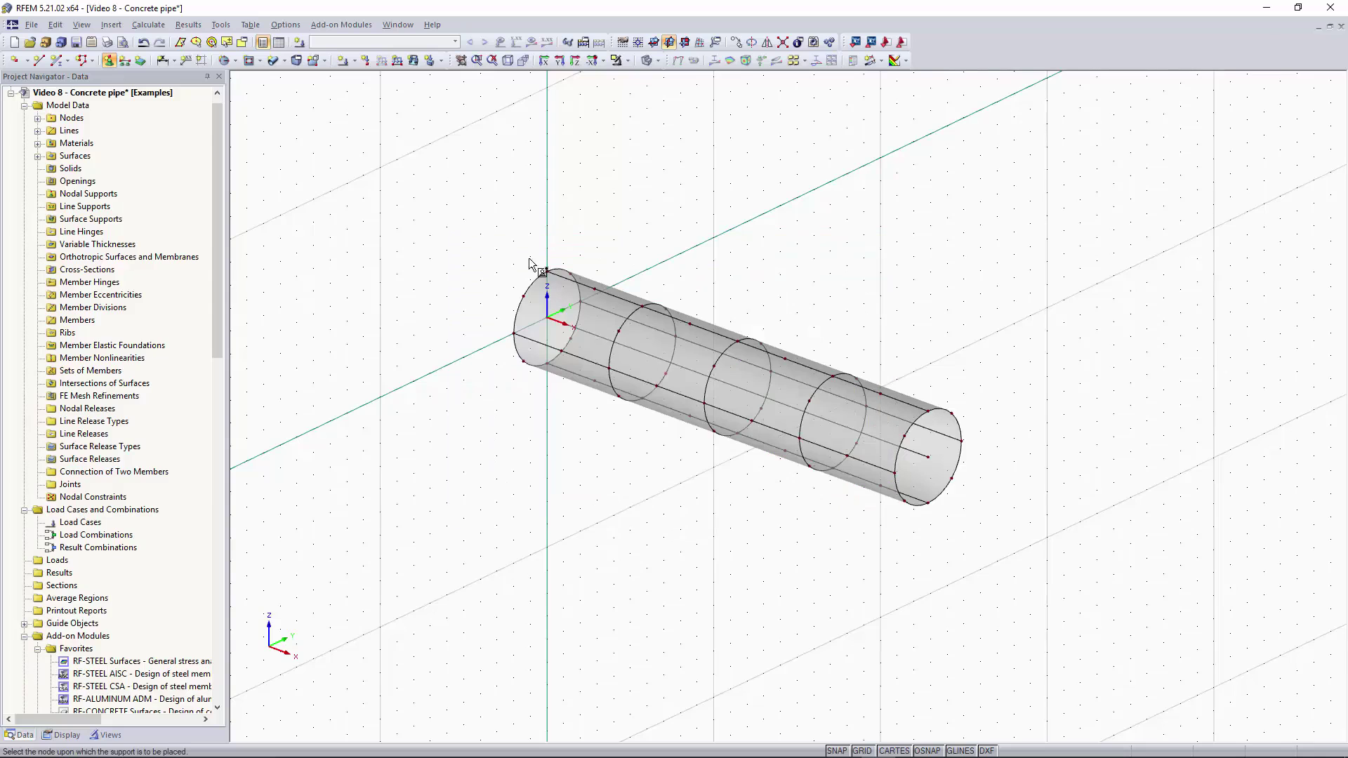
middle_click_drag(581, 232, 734, 208, "ctrl")
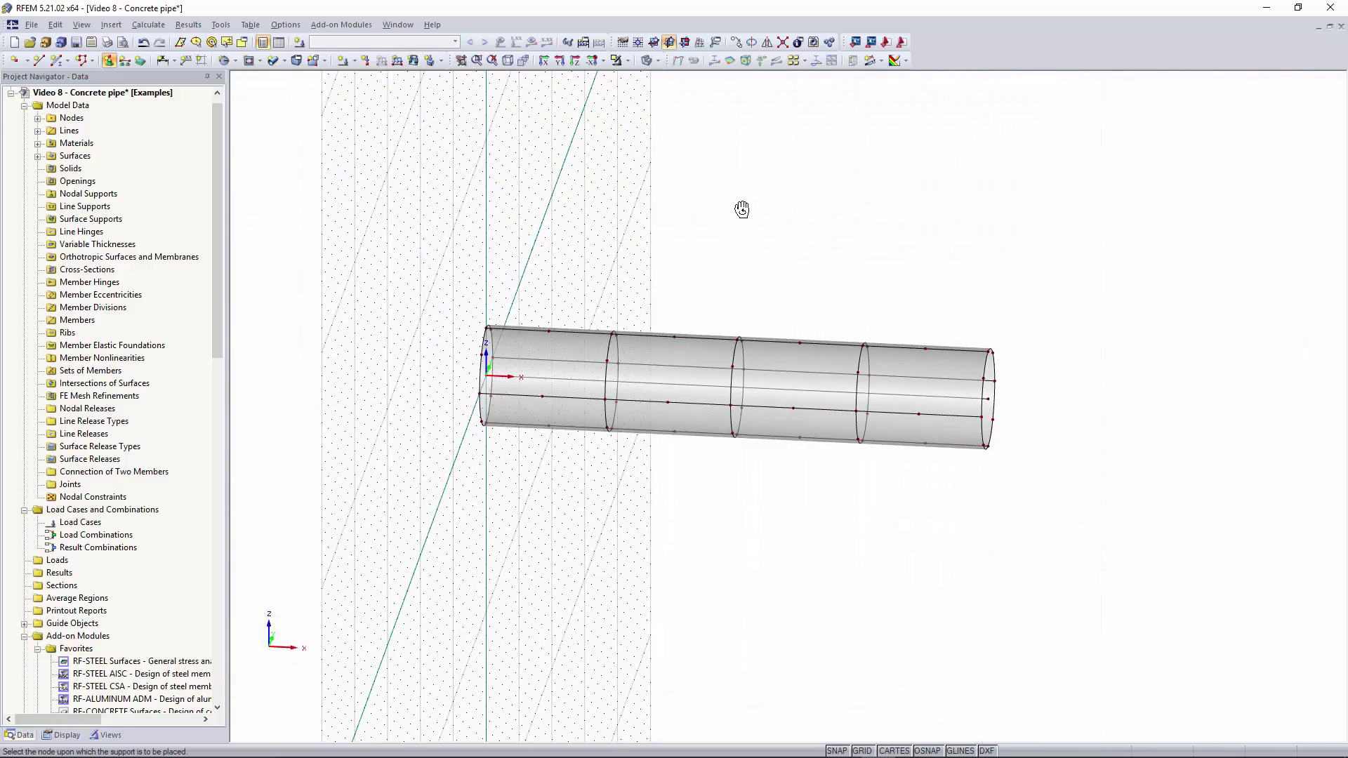
left_click_drag(441, 474, 513, 270)
key("Escape")
Delete the nodal support at the center node of the supported pipe end, keeping those around the circumference.
middle_click_drag(590, 274, 569, 244, "ctrl")
right_click(567, 274)
key("Escape")
scroll(537, 292, "up", 5)
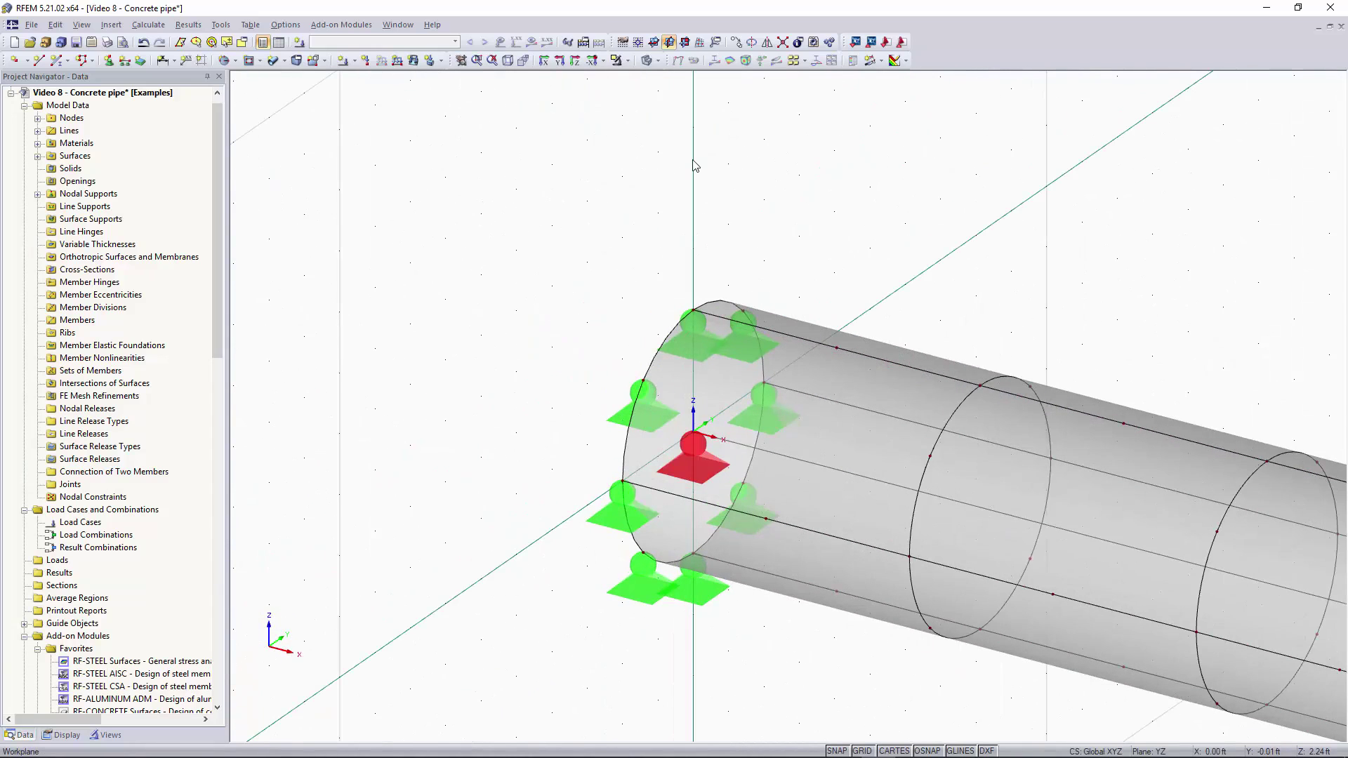
scroll(695, 165, "down", 3)
scroll(924, 253, "down", 2)
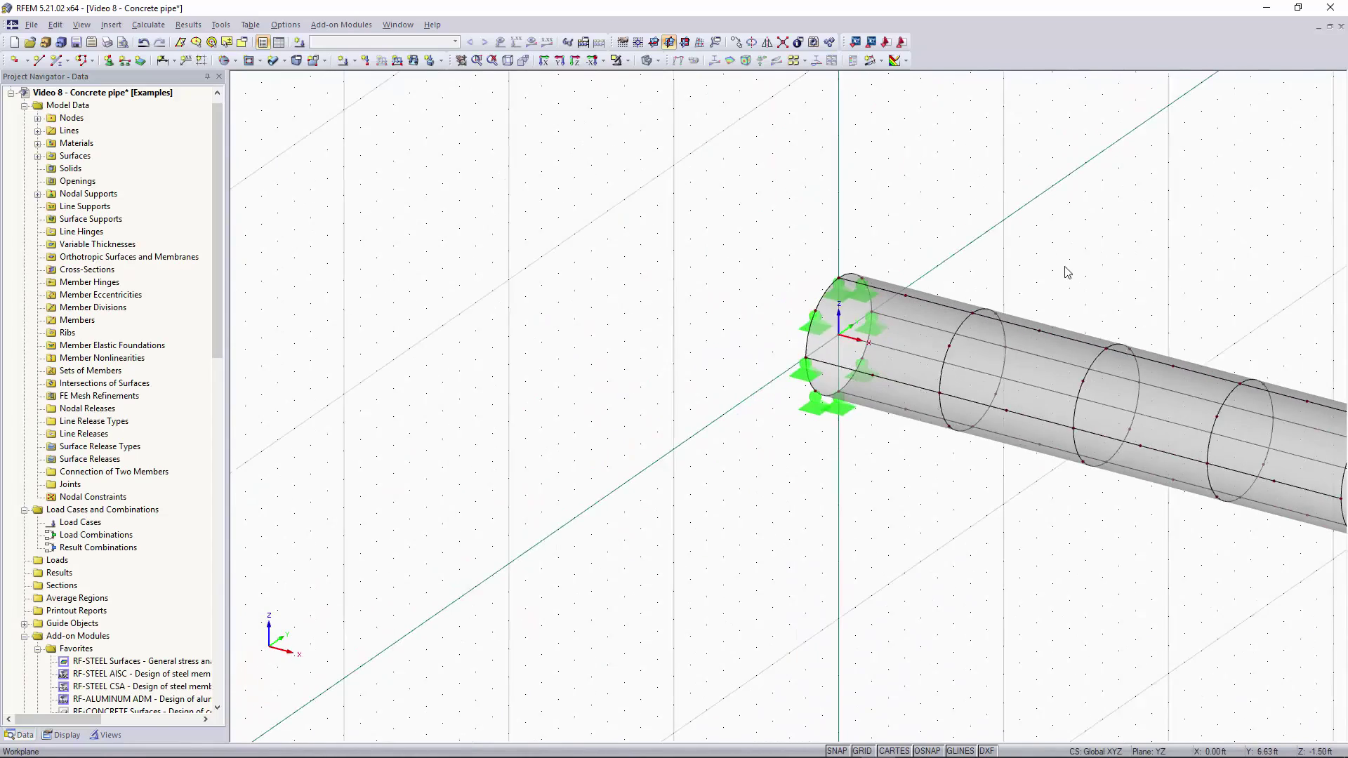
Move the work plane's origin to the center node at the free end of the pipe.
scroll(1068, 378, "down", 1)
middle_click_drag(1069, 378, 818, 355)
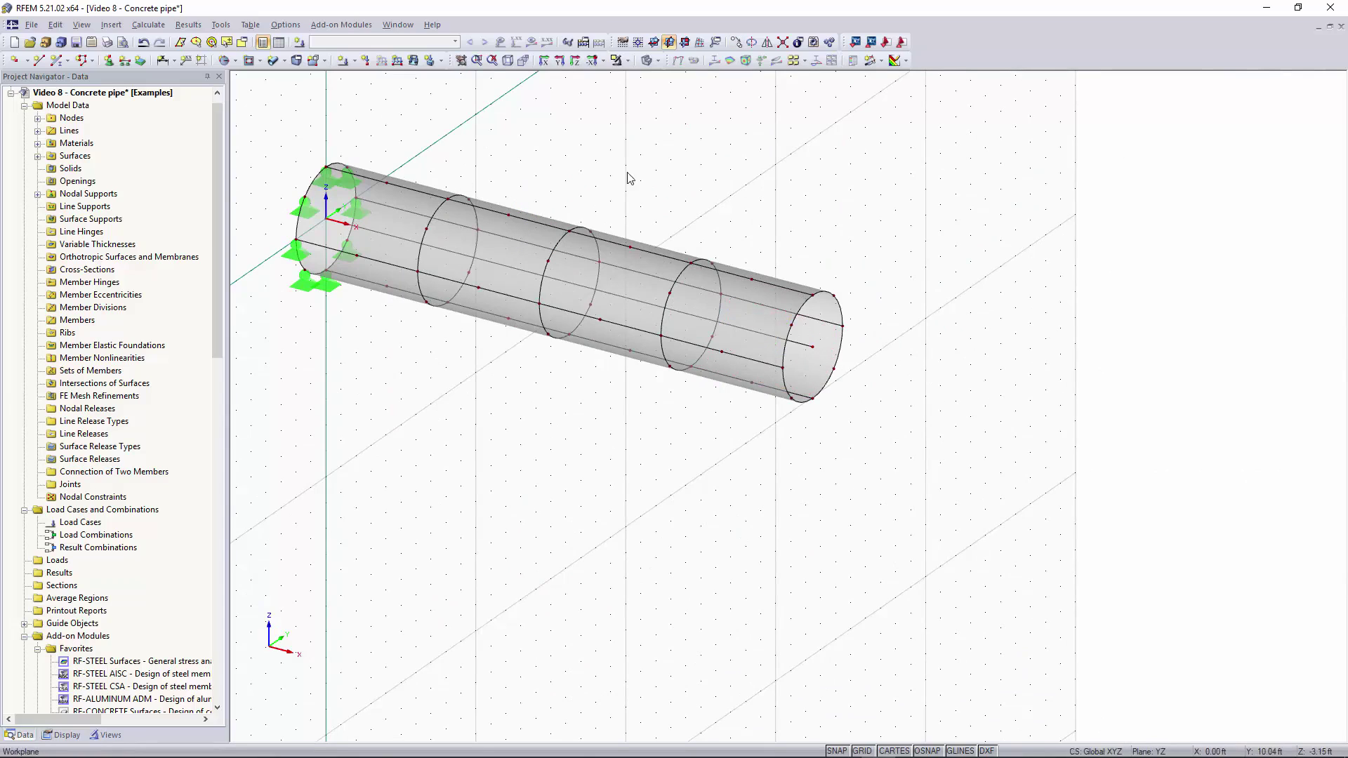
left_click(638, 44)
left_click(814, 346)
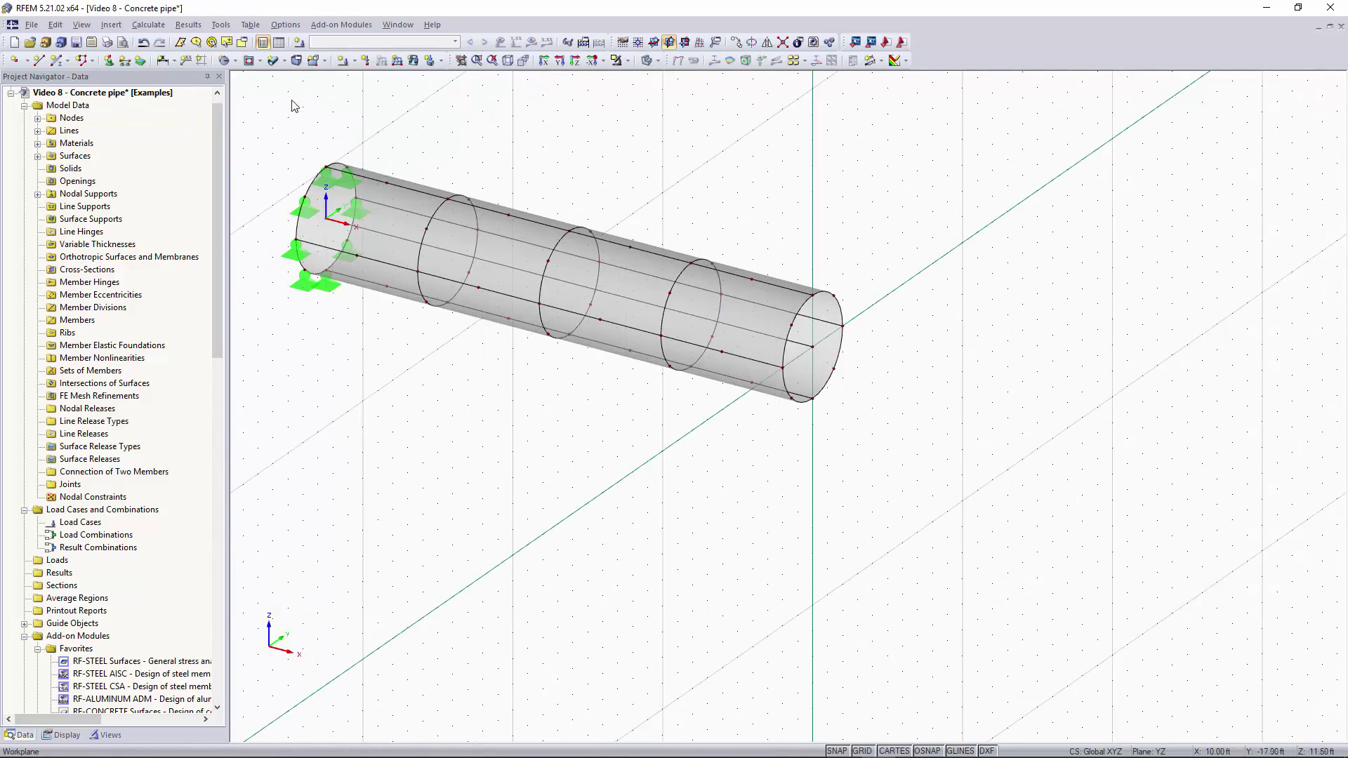
Create a circular surface with Rigid stiffness that closes the free pipe end, from its center node out to the pipe's edge.
left_click(234, 62)
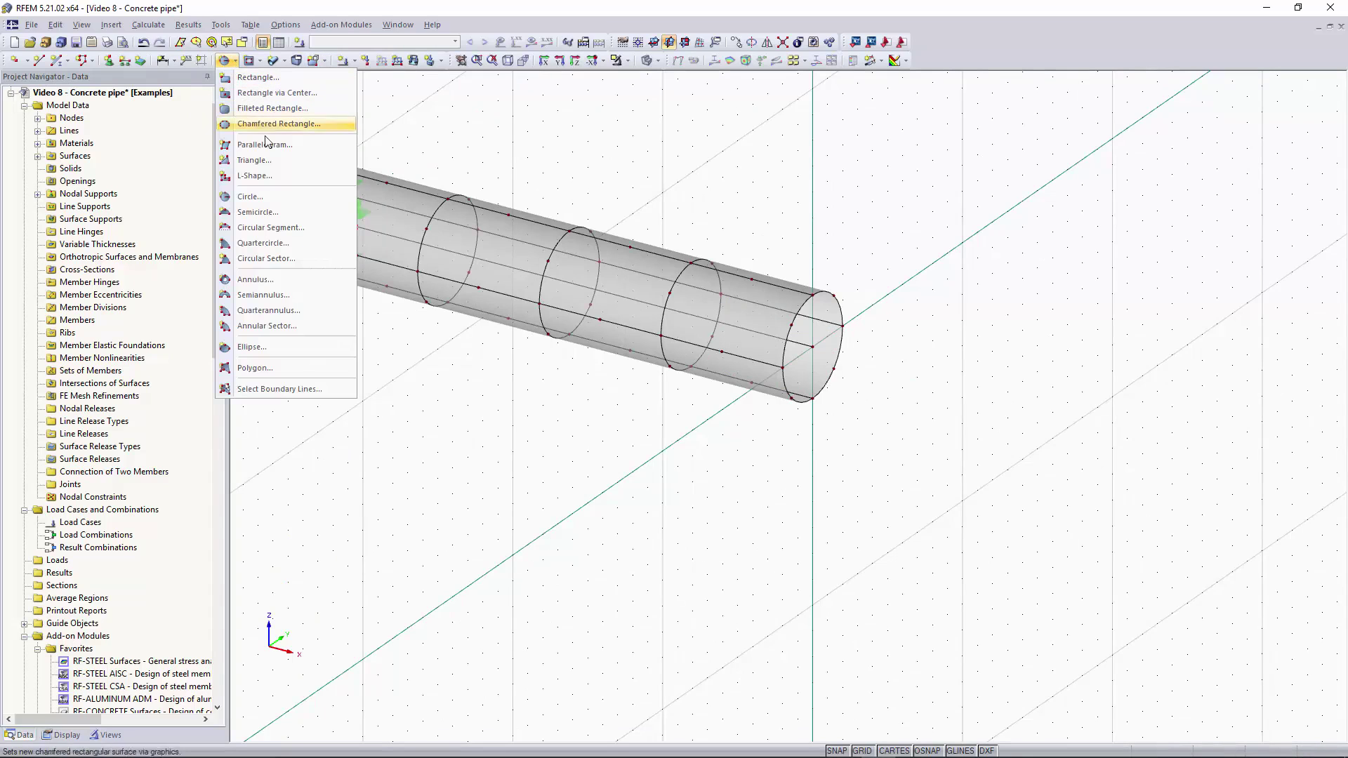
left_click(250, 197)
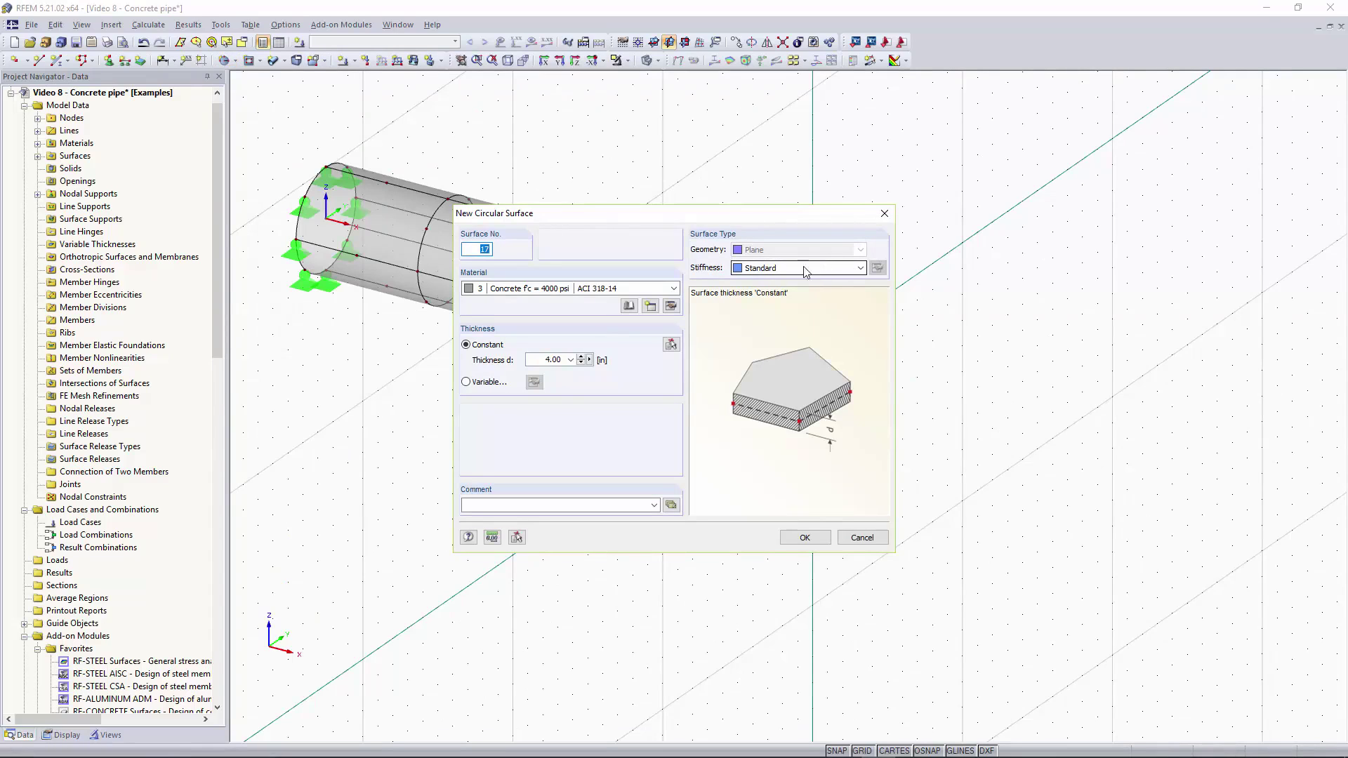
left_click(861, 268)
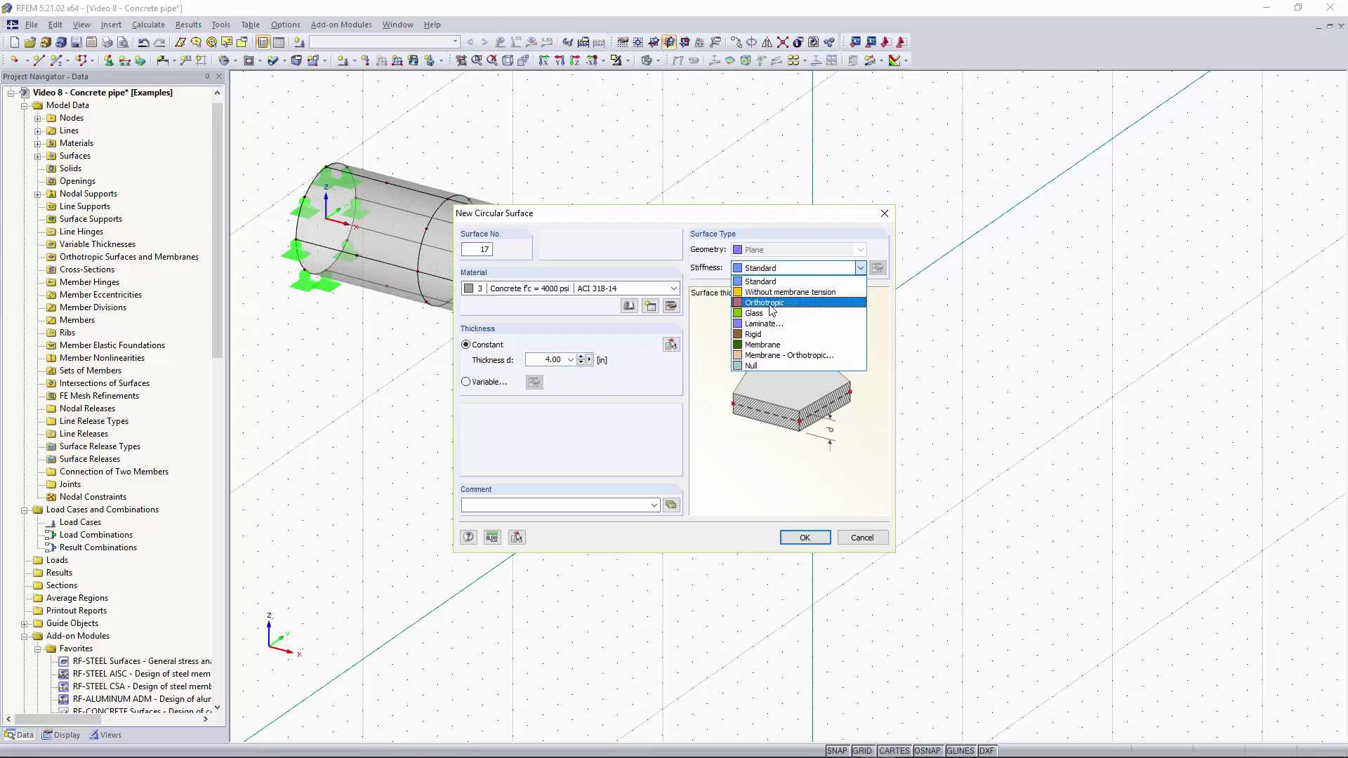
left_click(762, 334)
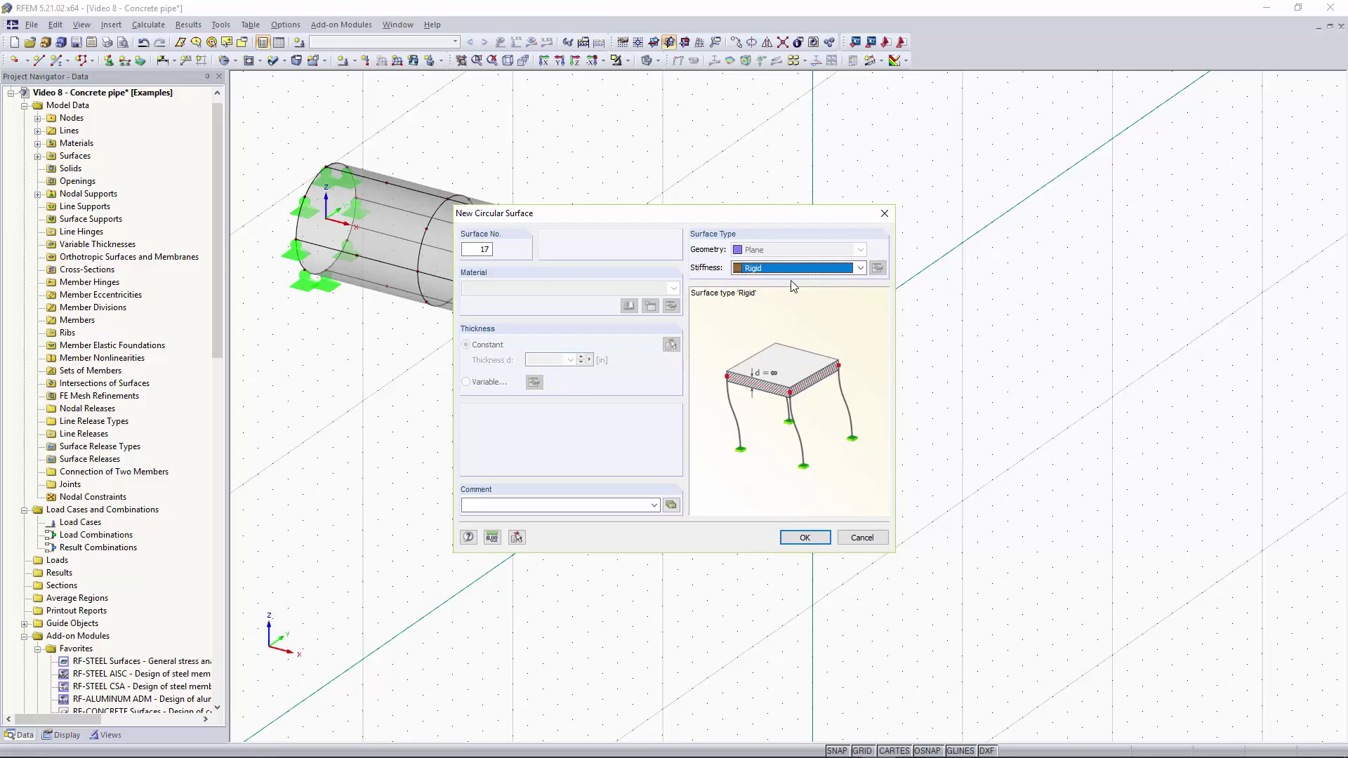
left_click(805, 538)
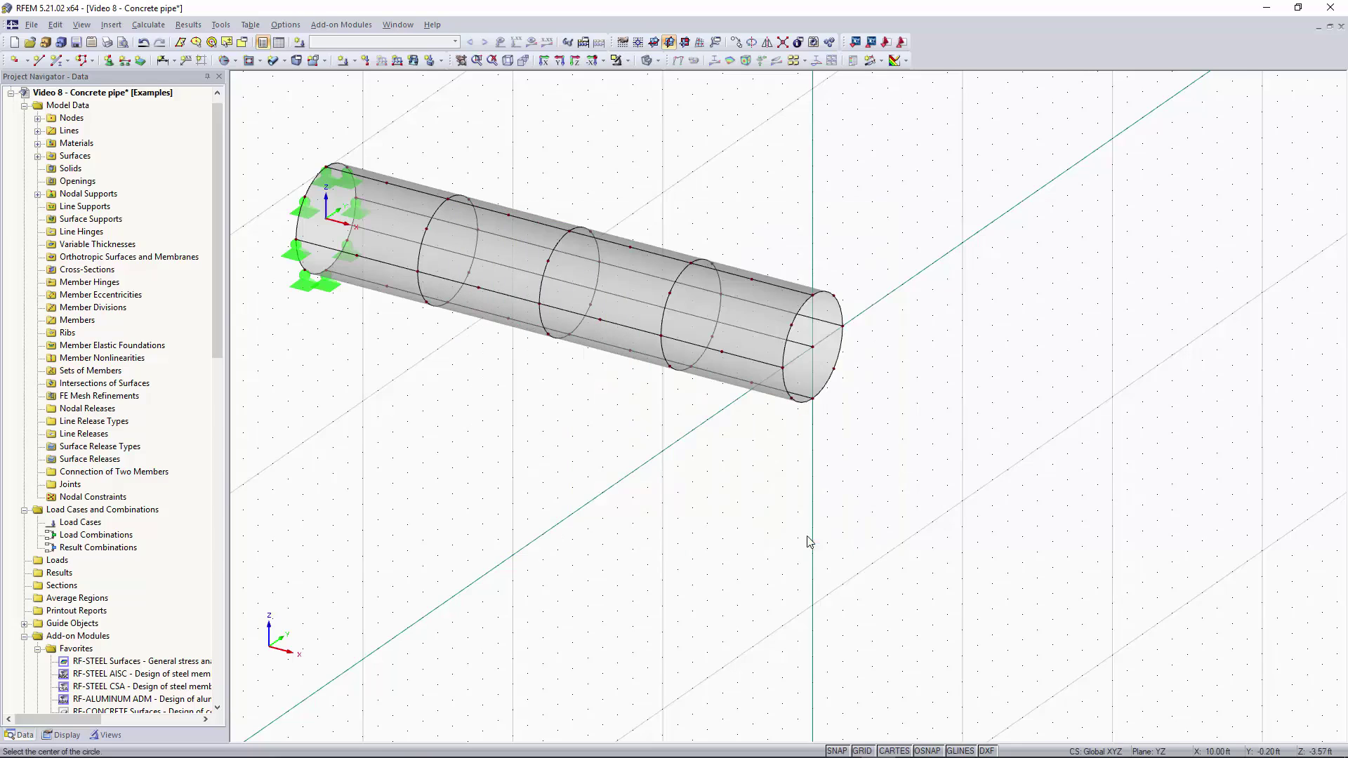
left_click(802, 344)
left_click(812, 296)
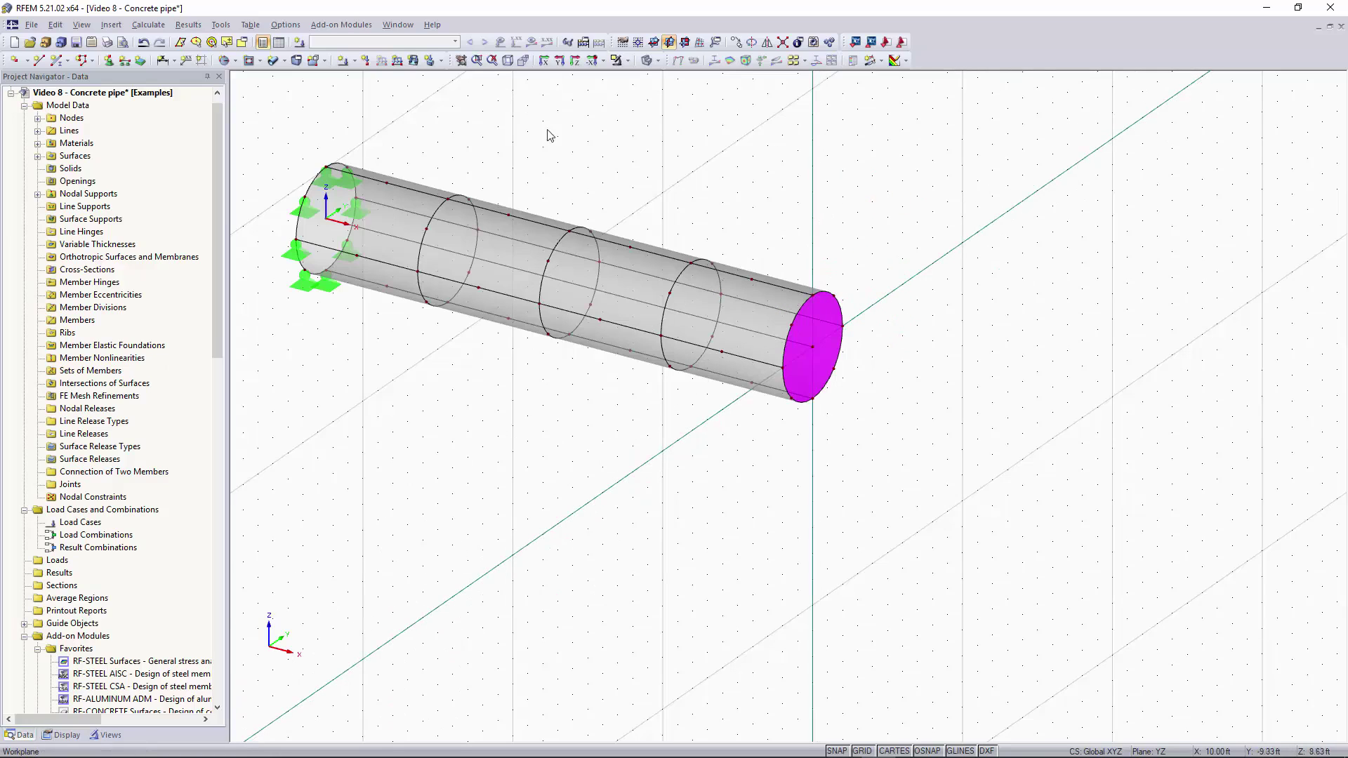
left_click(829, 332)
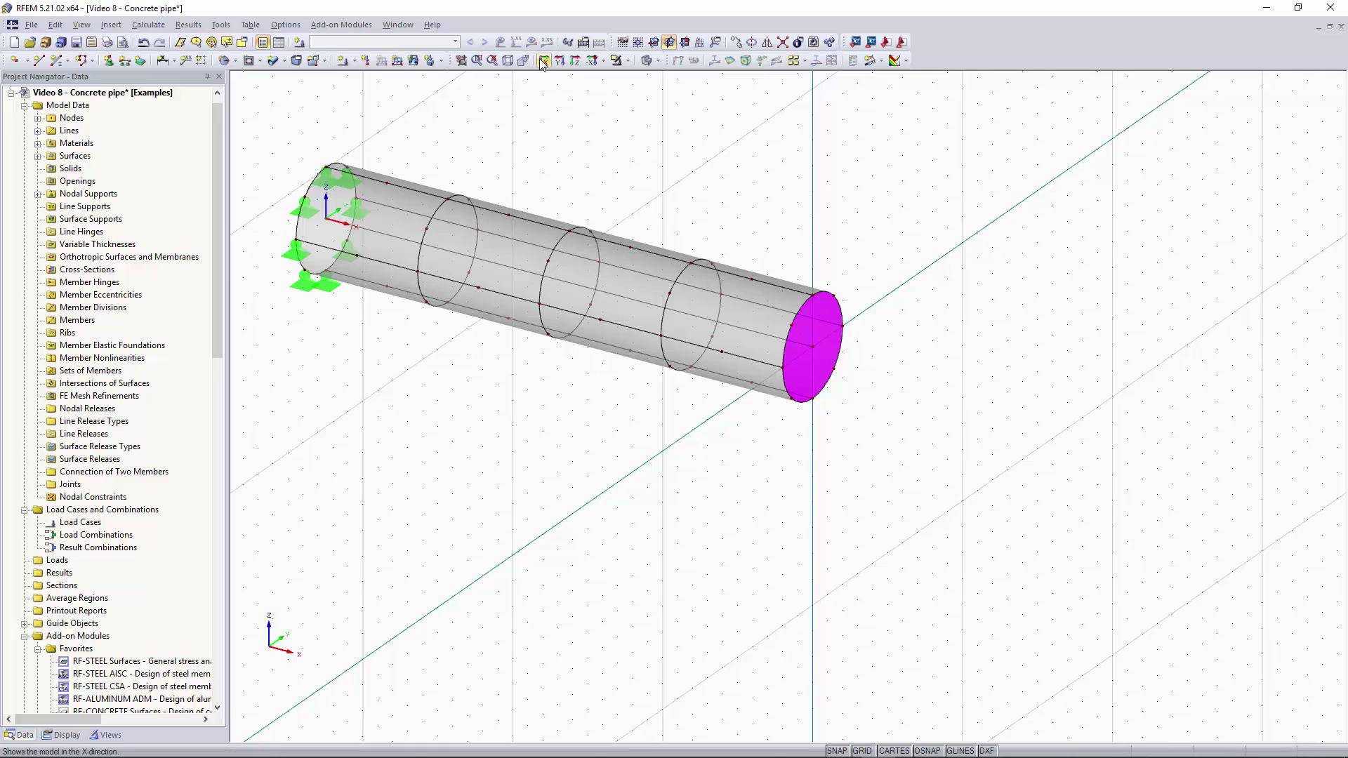
Create load case LC1 with the description Dead load and action category Dead, with self-weight deactivated.
left_click(365, 62)
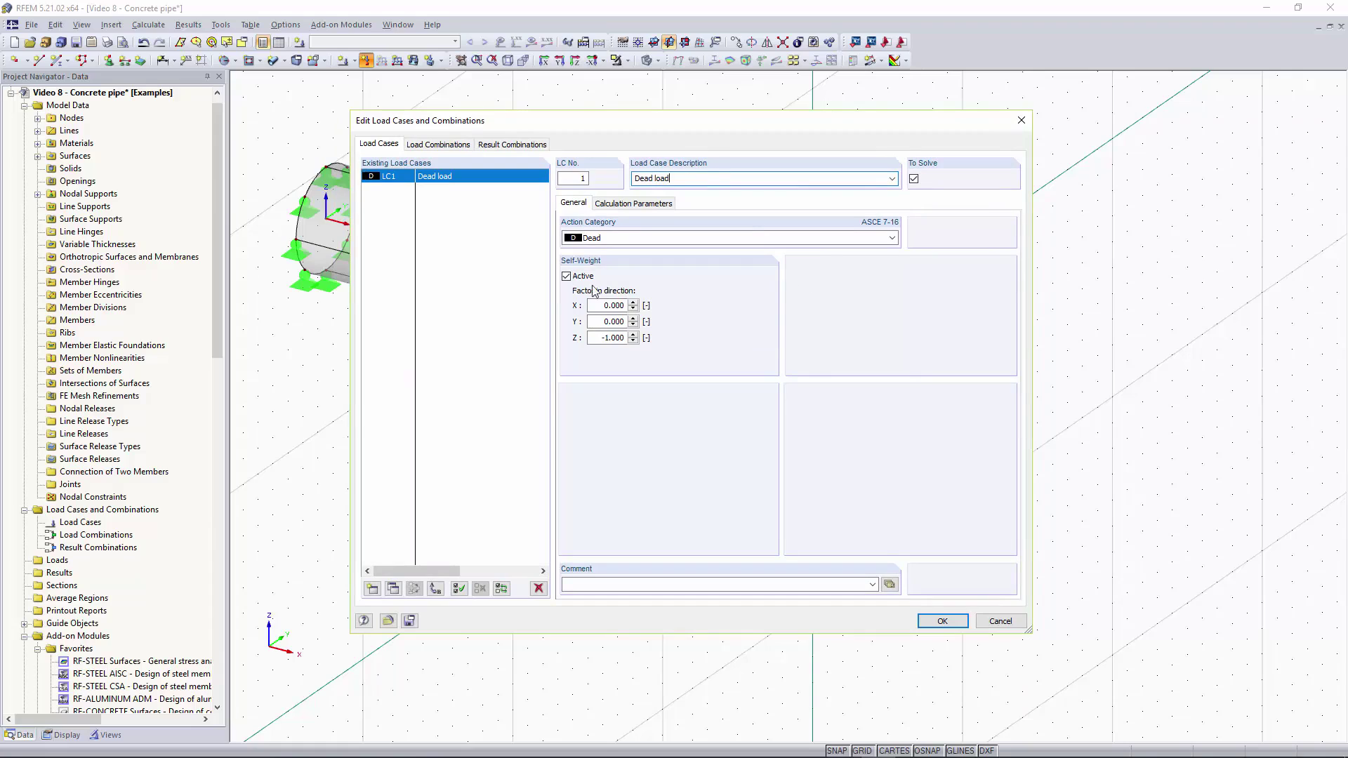
left_click(566, 276)
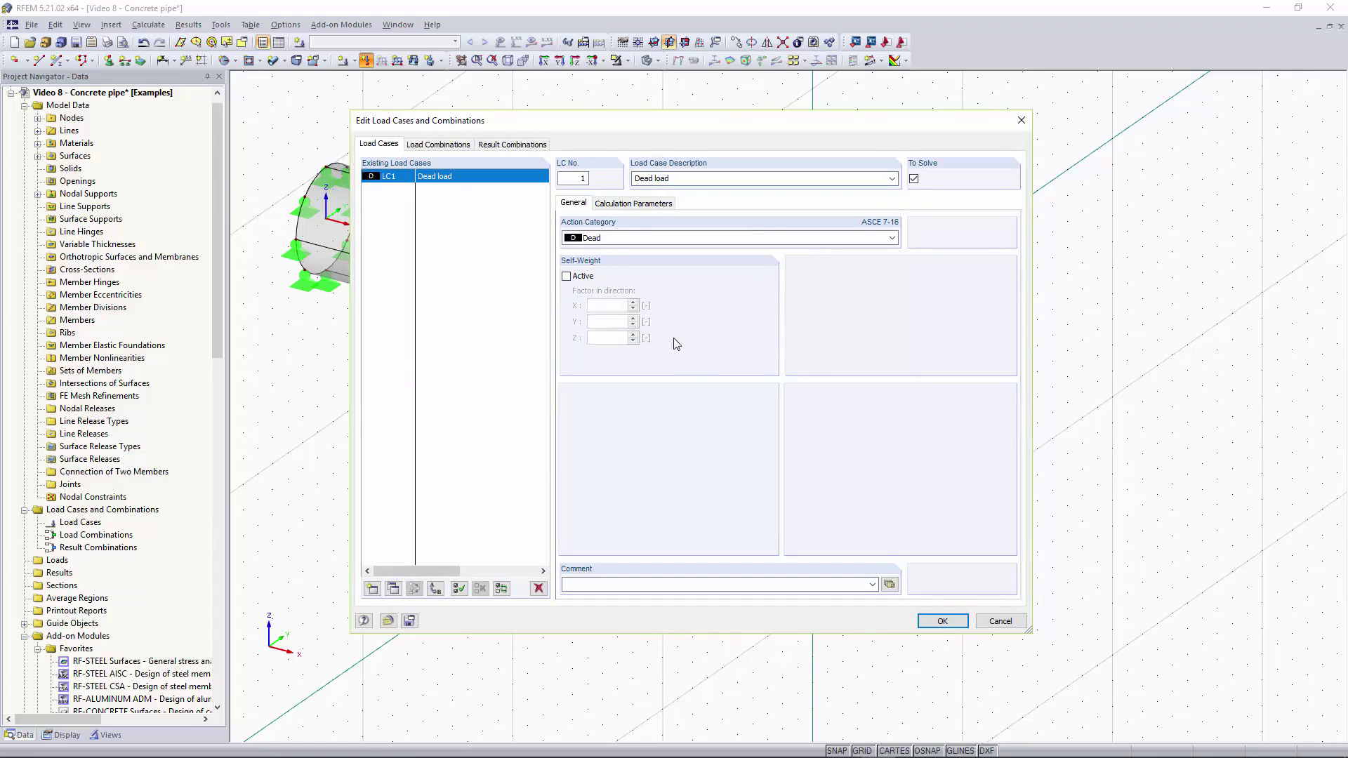
left_click(942, 621)
Apply a nodal load with a 30 kip force in X and a 15 kipft moment about X to the center node of the rigid end surface.
left_click(500, 41)
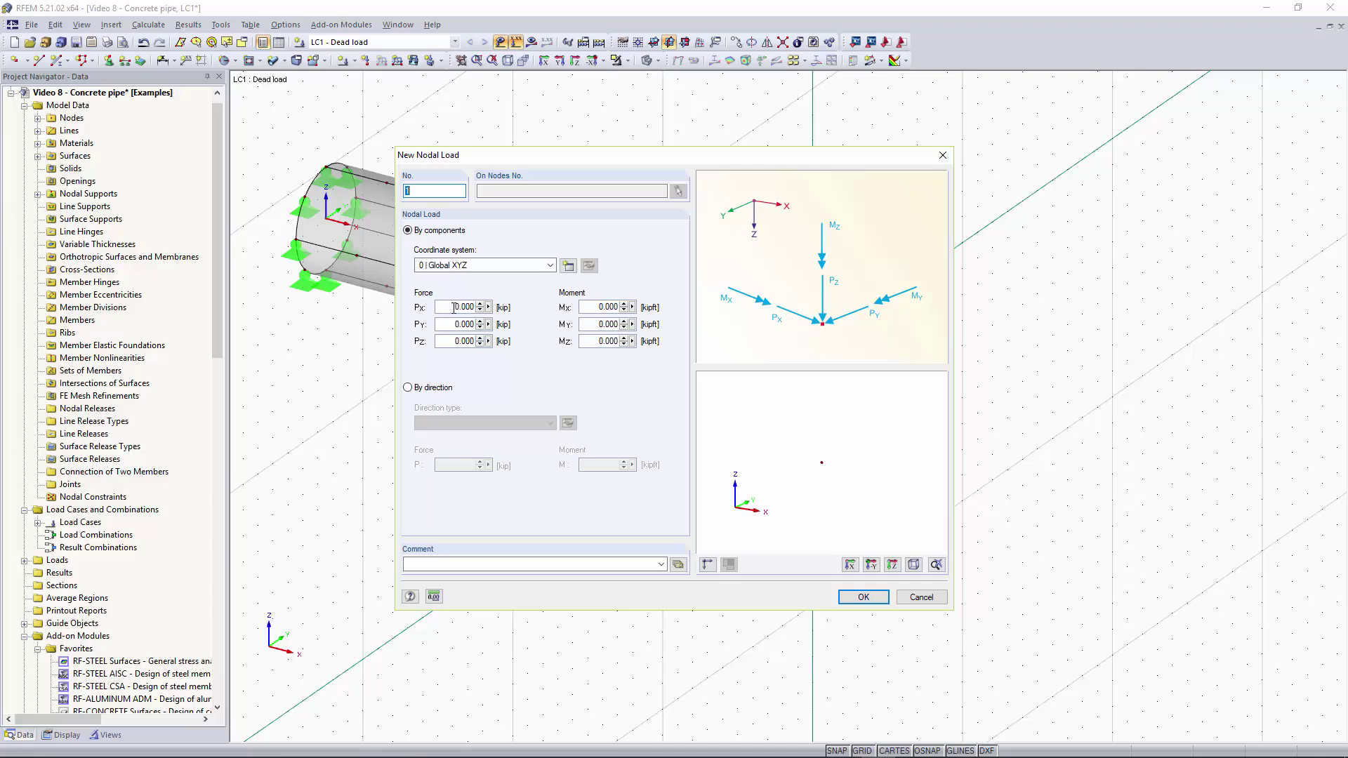
left_click_drag(449, 307, 472, 306)
type("30")
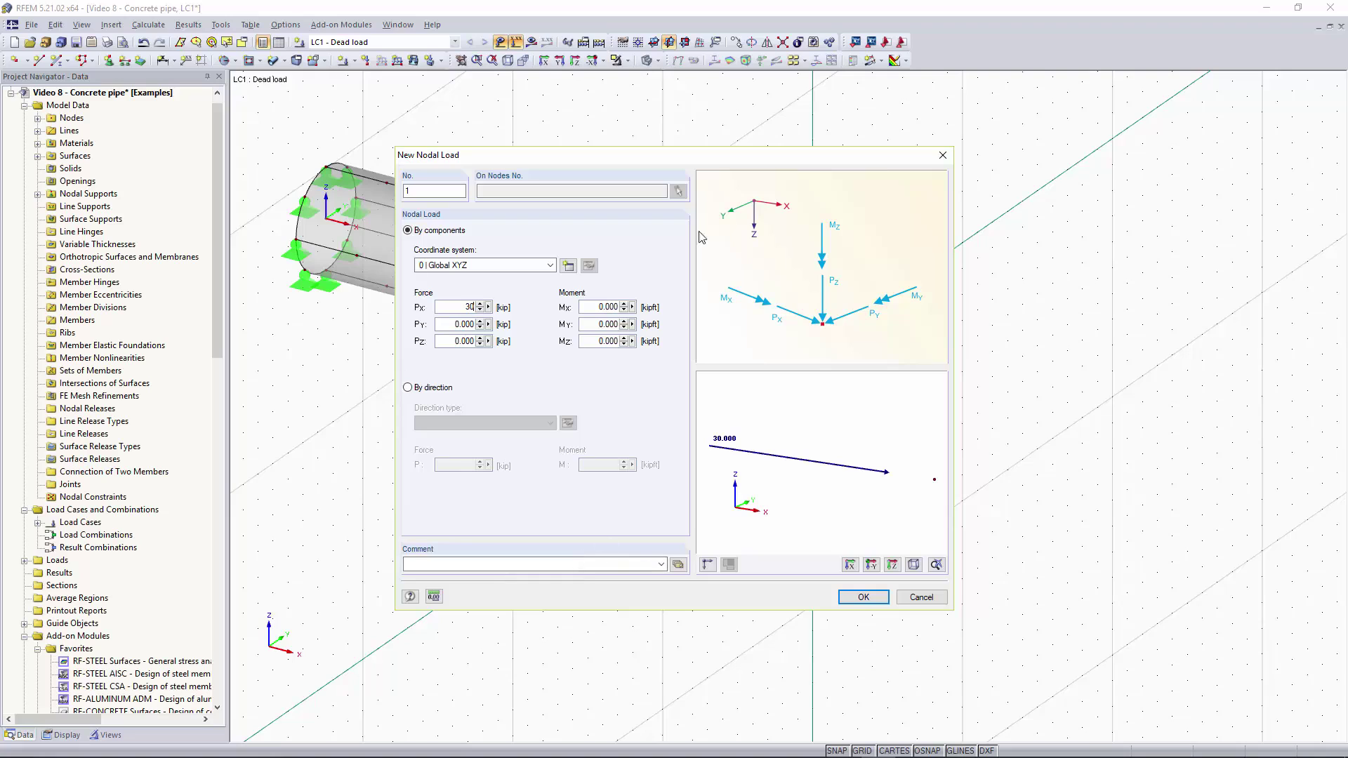
left_click(597, 309)
type("15")
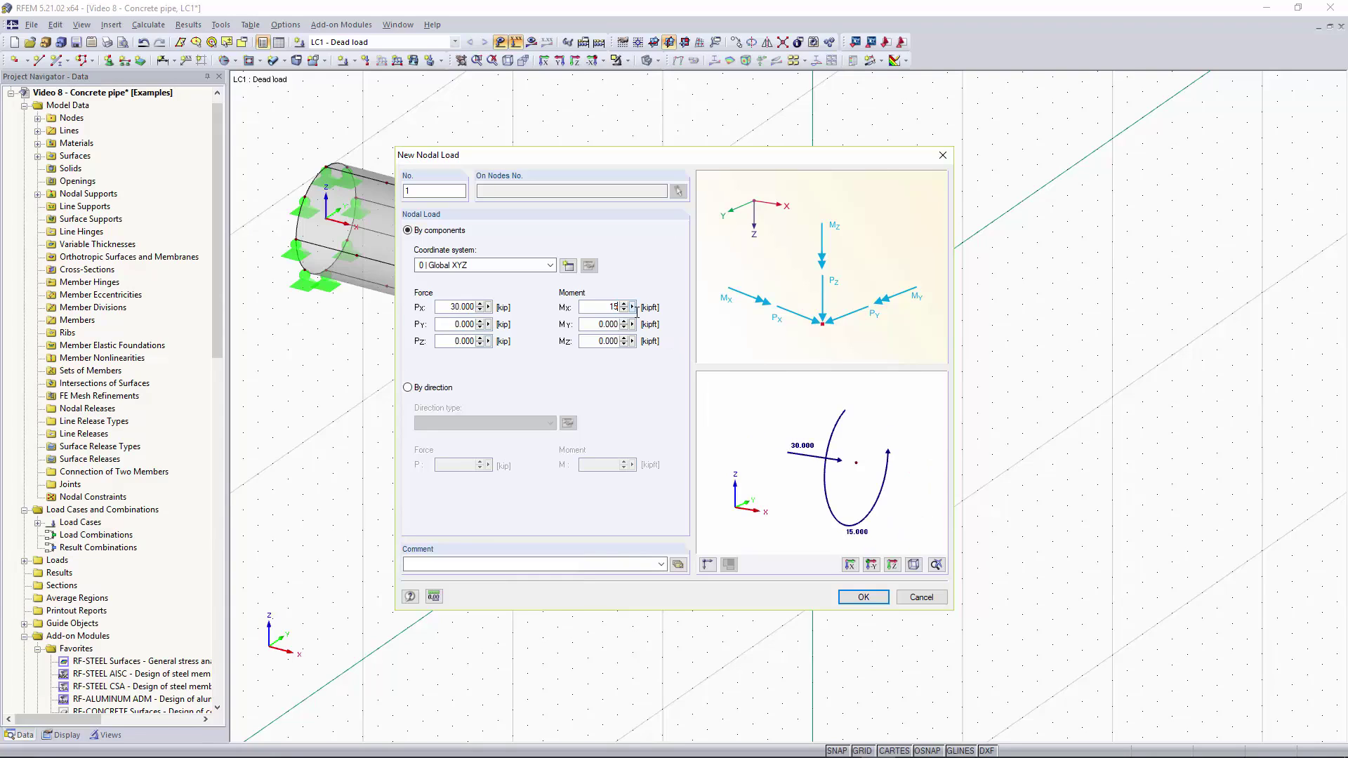
left_click(863, 597)
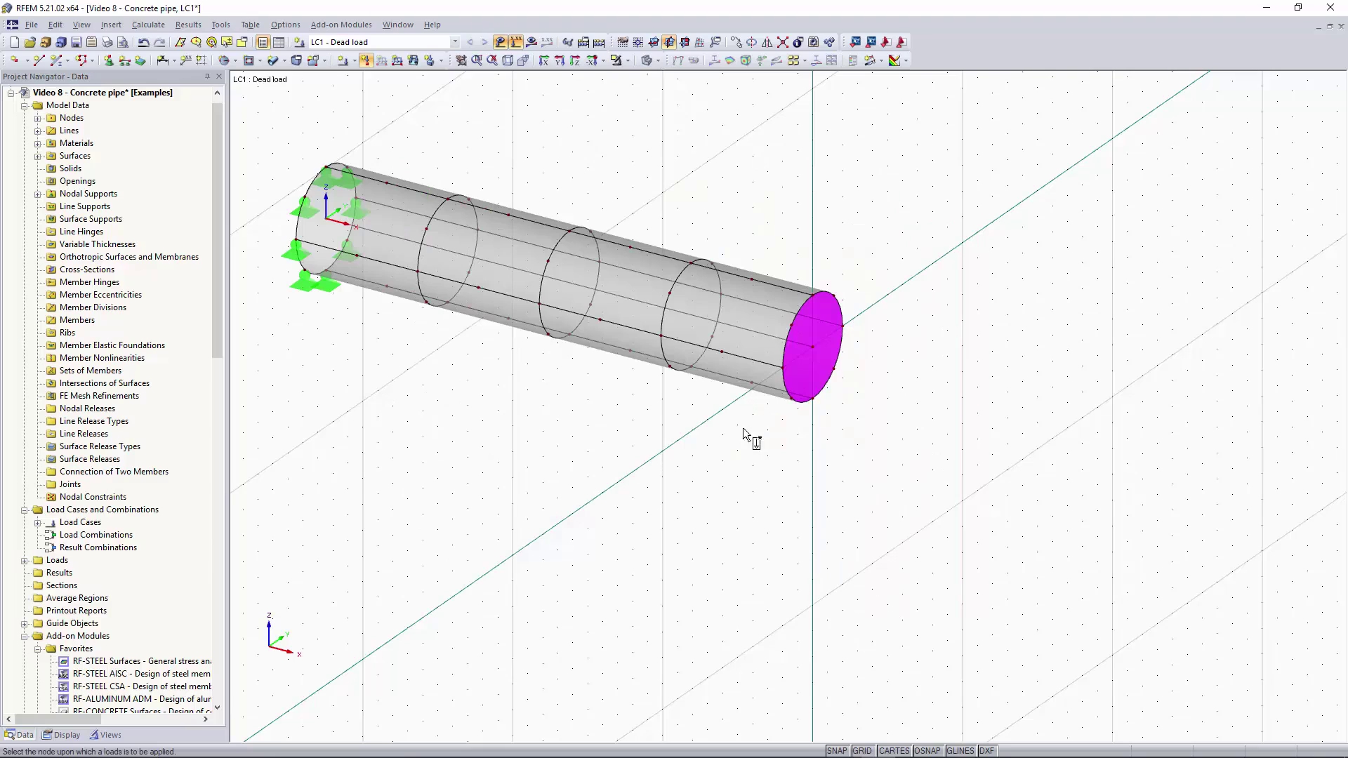
left_click(814, 357)
key("Escape")
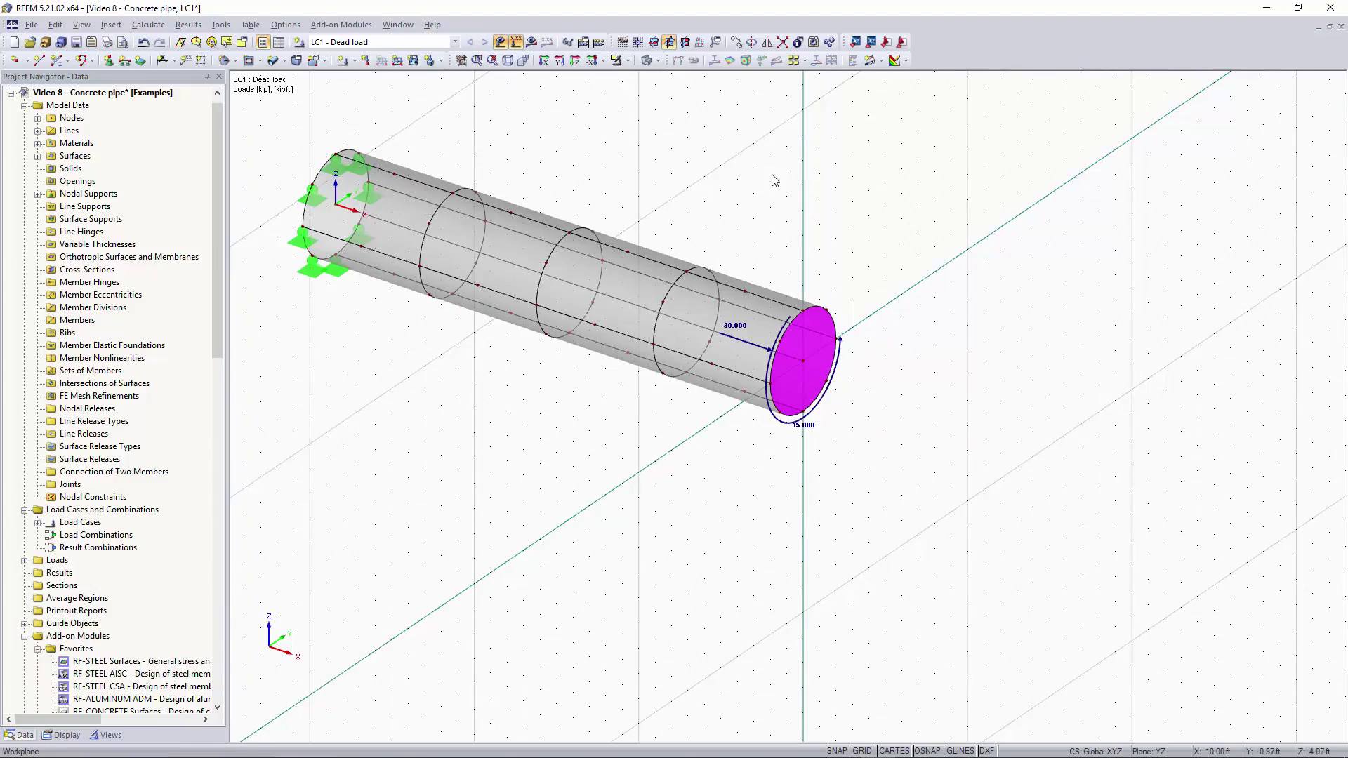
Calculate load case LC1 and inspect the pipe's global deformations from several angles, moving the color scale panel clear of the model.
middle_click_drag(768, 177, 836, 265, "ctrl")
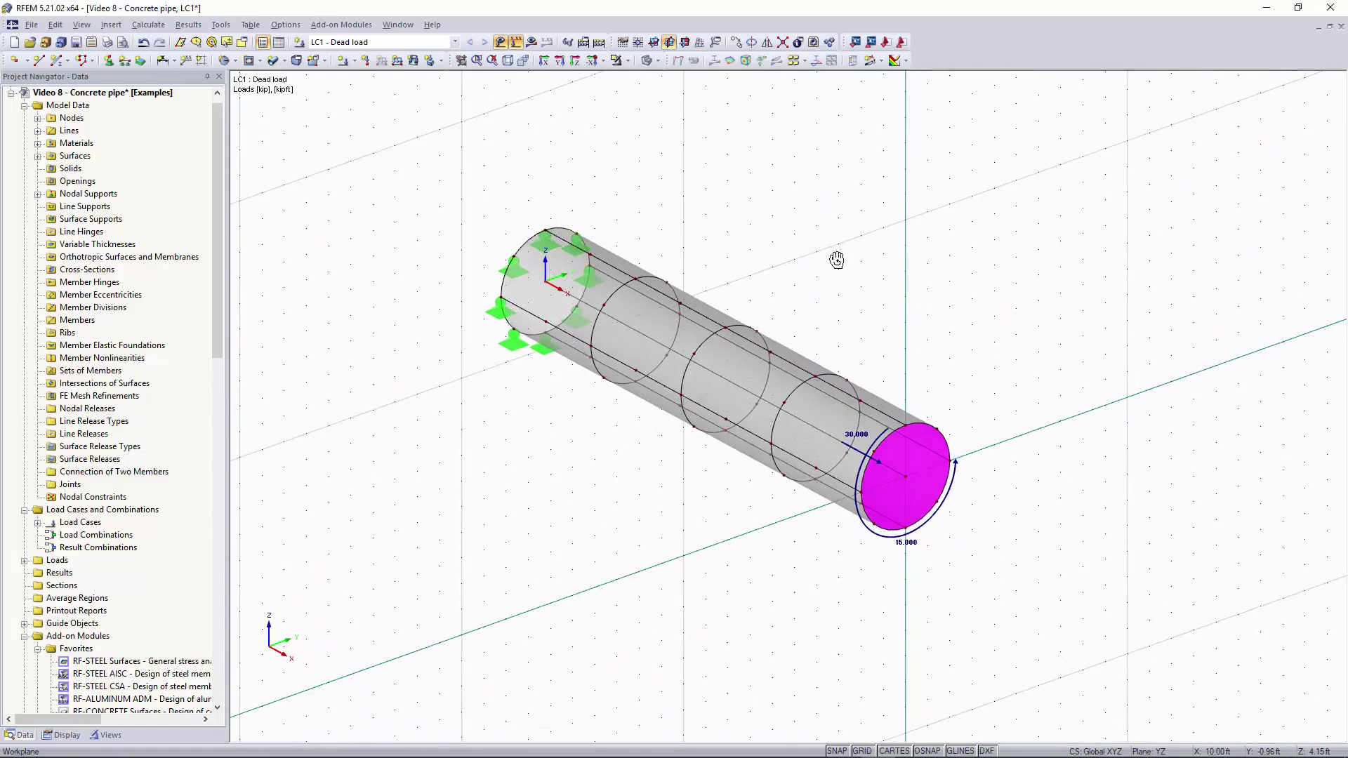
middle_click_drag(952, 236, 774, 198, "ctrl")
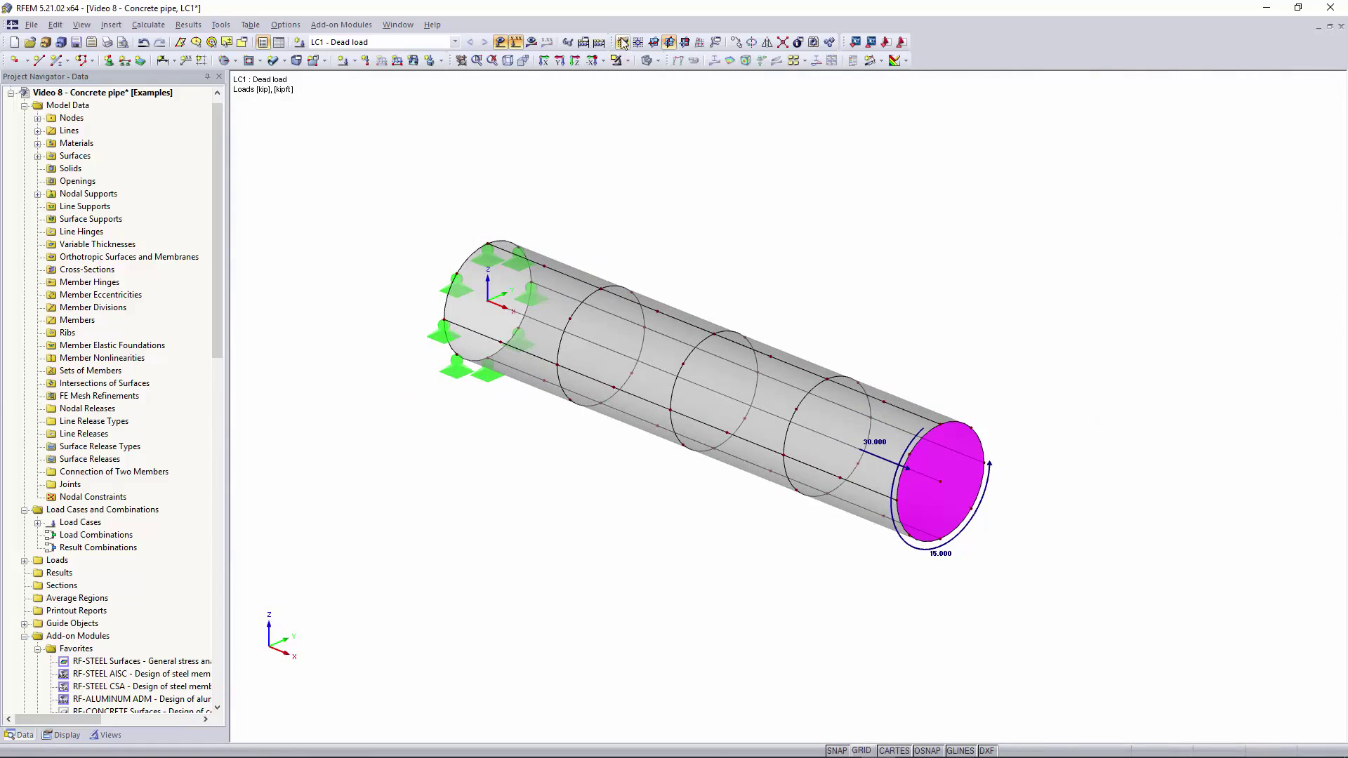
left_click(599, 44)
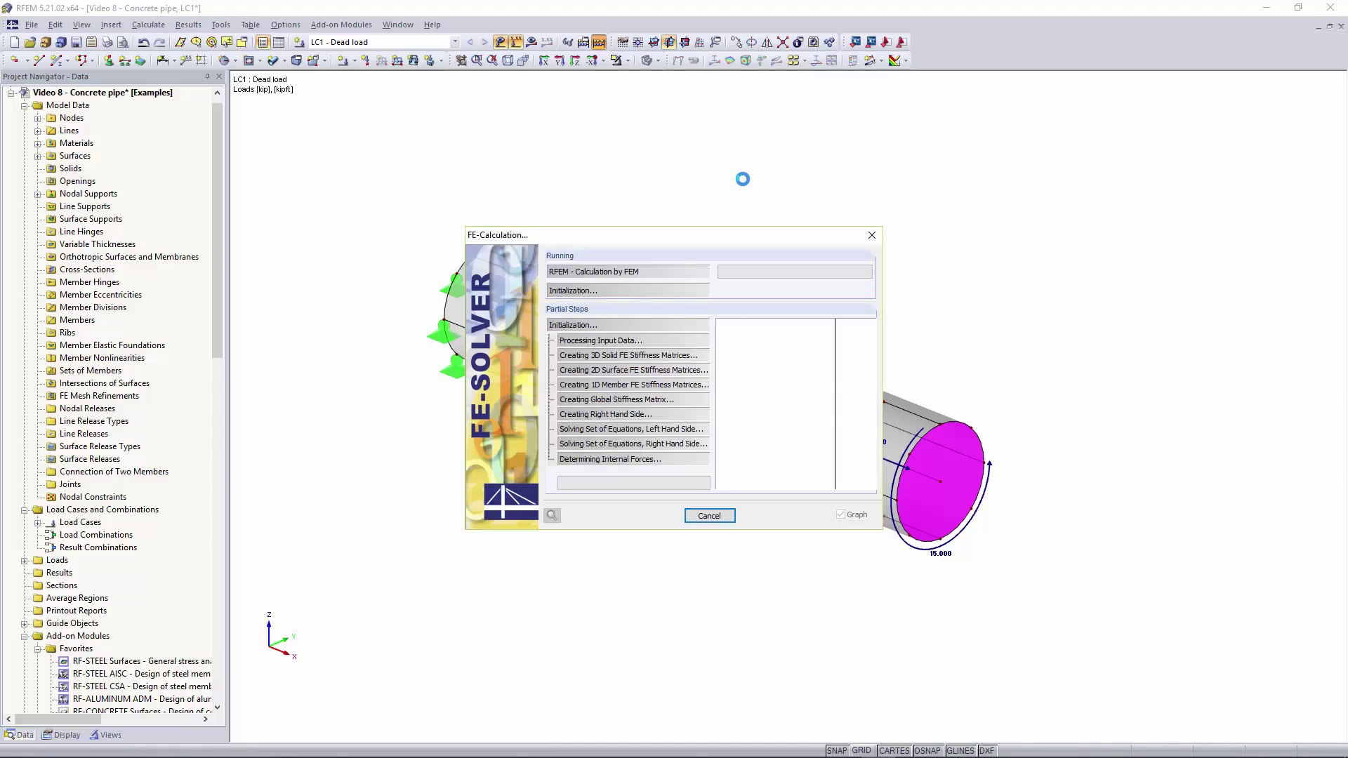
middle_click_drag(678, 210, 507, 164, "ctrl")
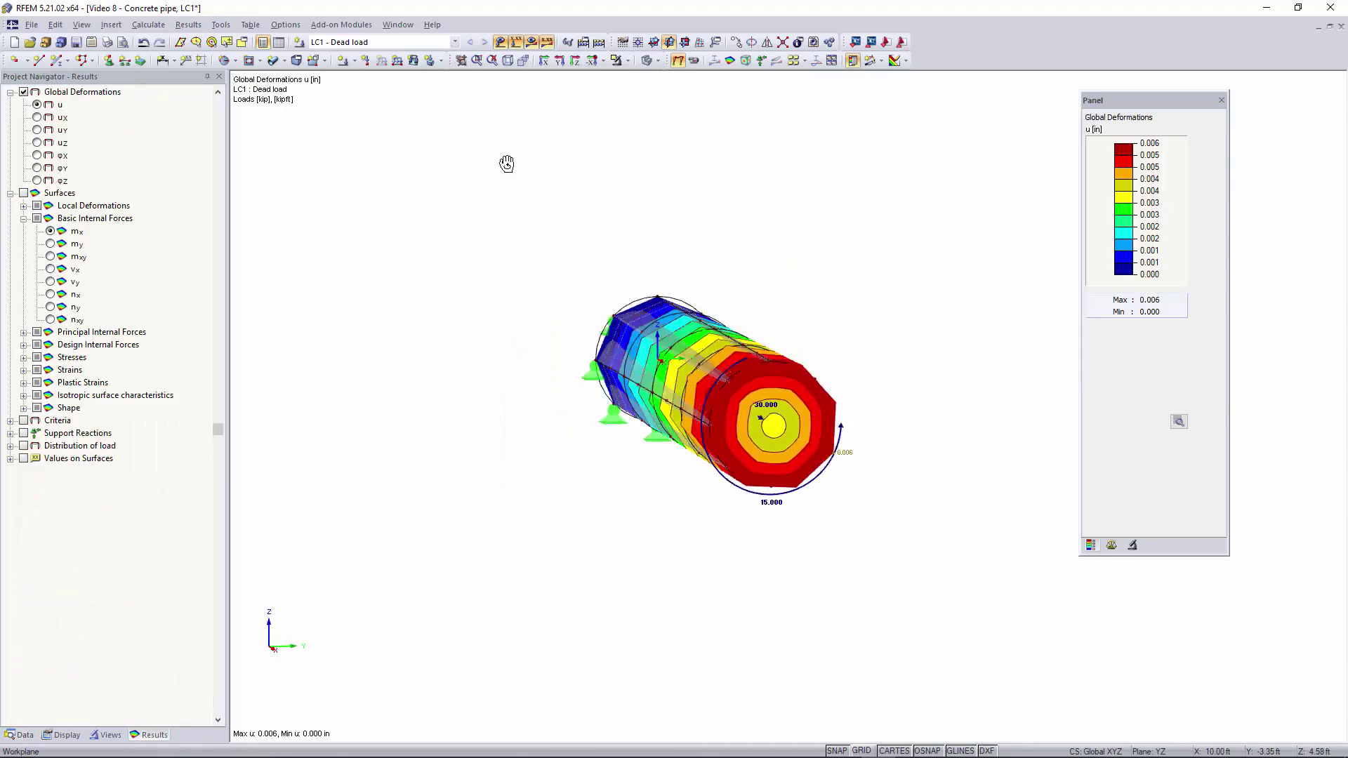
right_click_drag(507, 164, 819, 287, "ctrl")
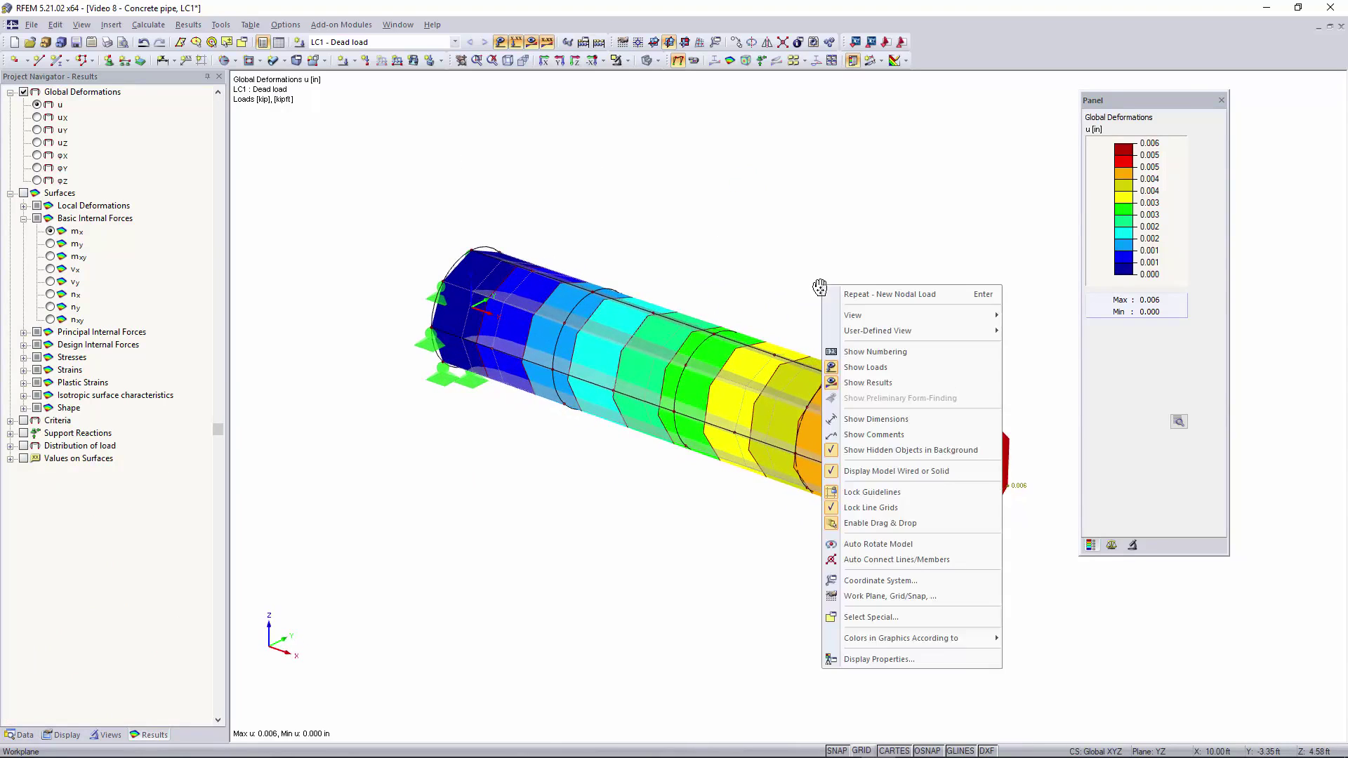
right_click_drag(764, 251, 702, 222, "ctrl")
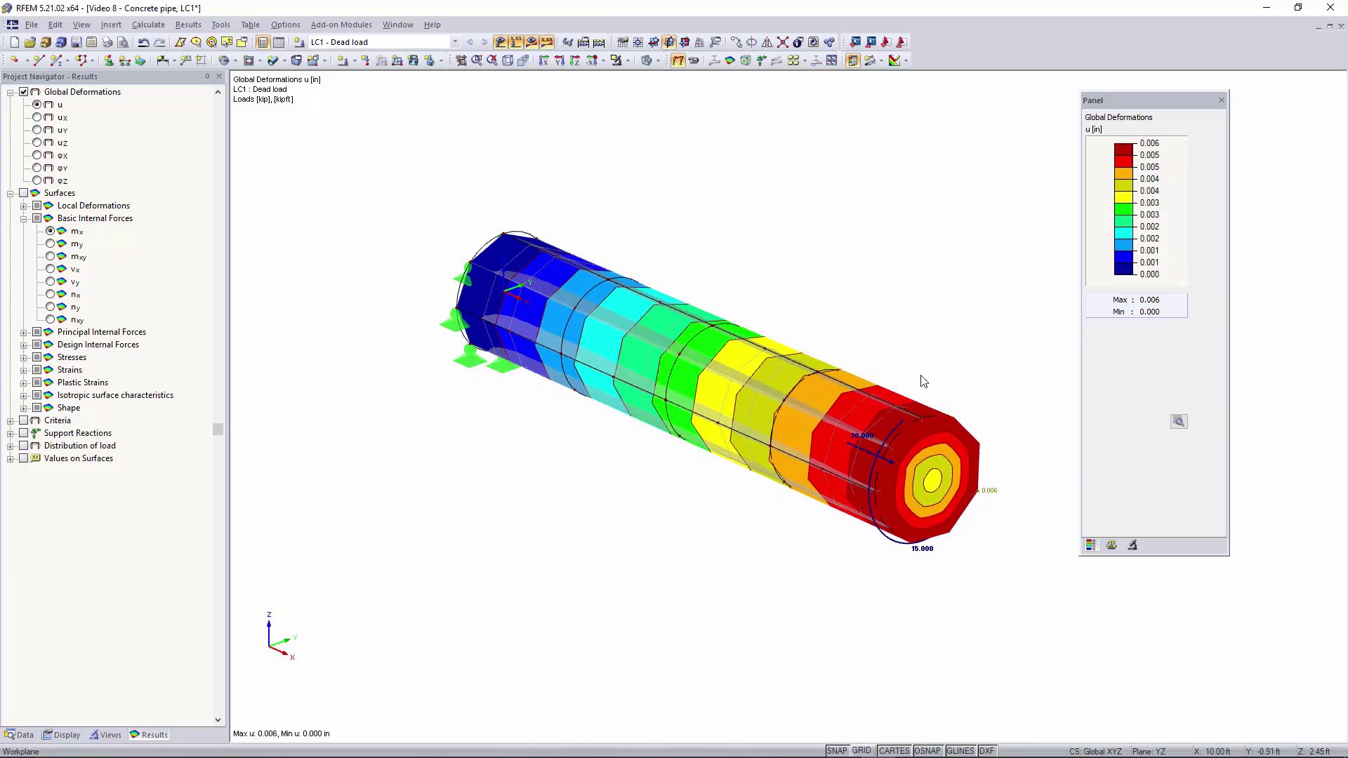
right_click_drag(923, 381, 901, 399, "ctrl")
left_click_drag(1096, 120, 1136, 130)
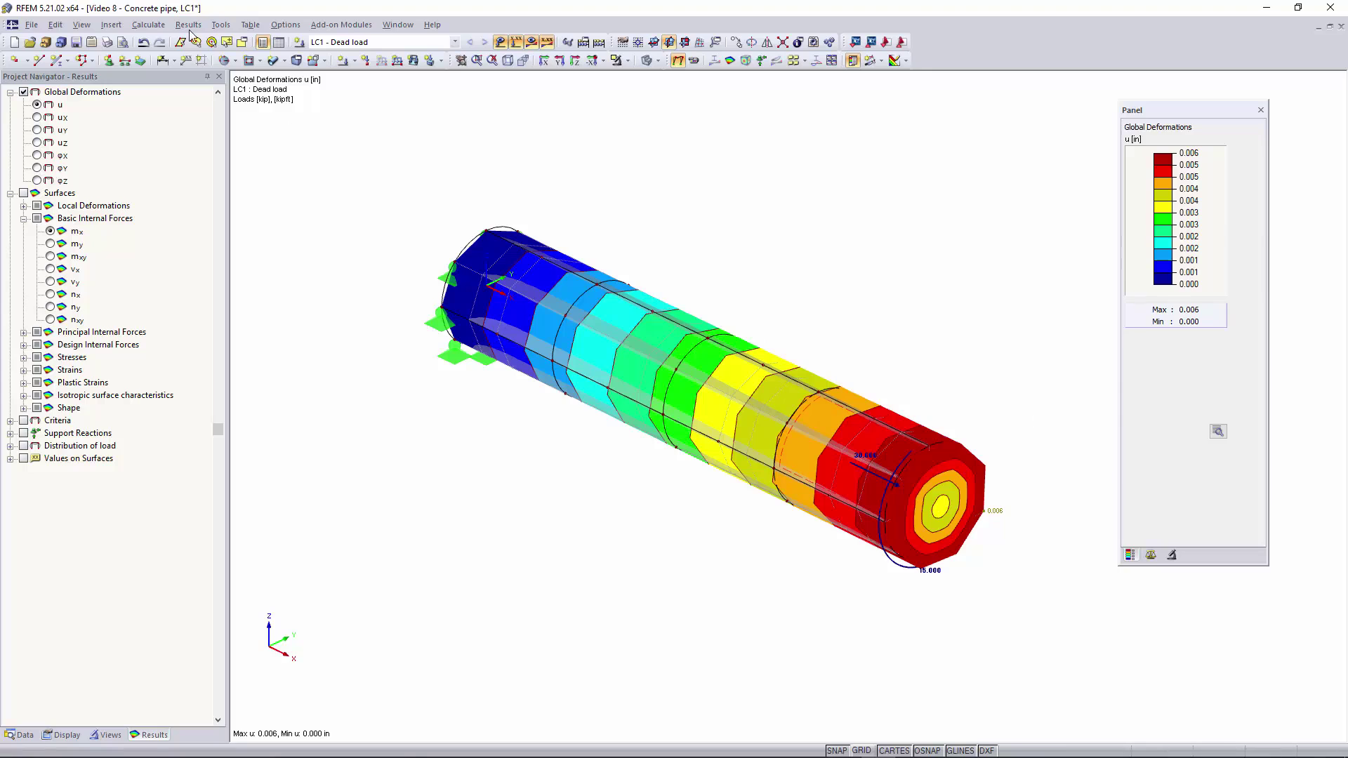
Display the surfaces' basic internal force m-x instead of deformations, with the internal force distribution set to Constant on Elements.
left_click(24, 194)
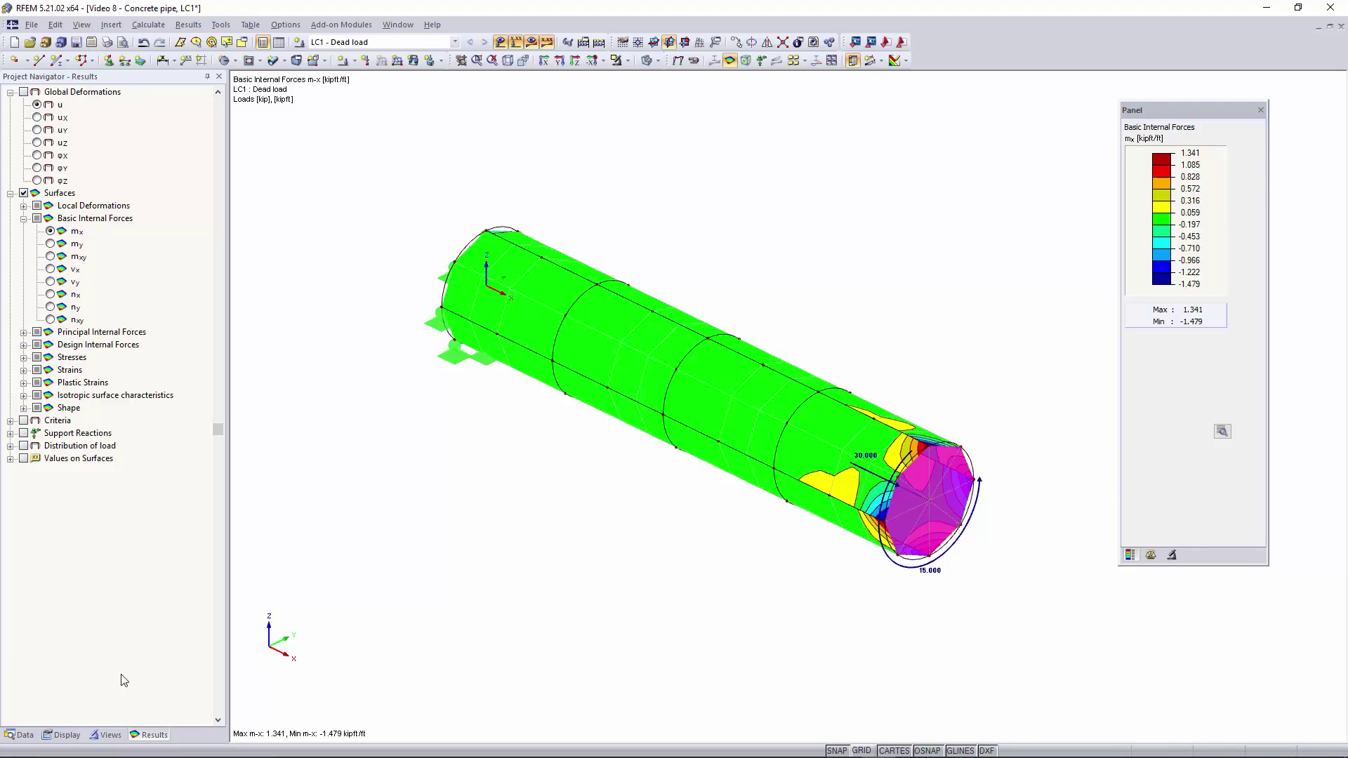
left_click(62, 736)
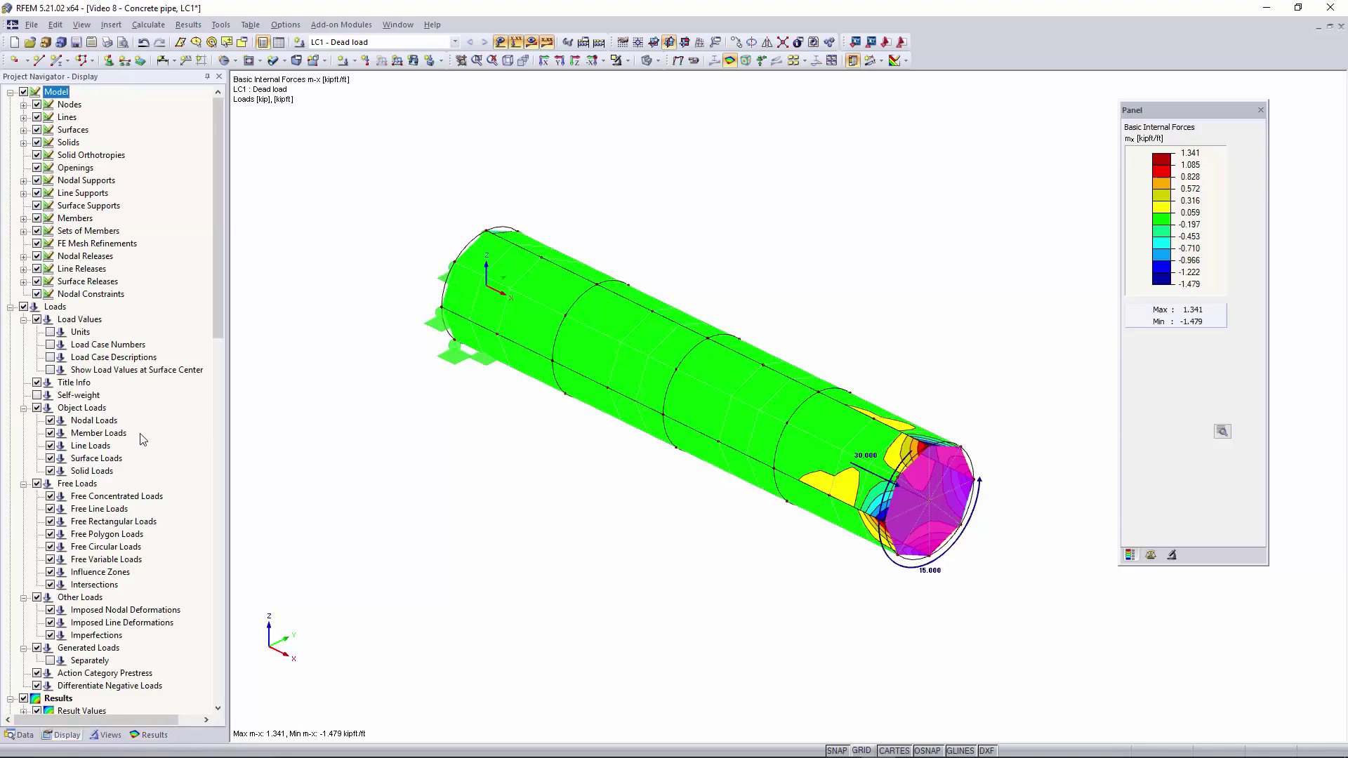
scroll(135, 394, "down", 6)
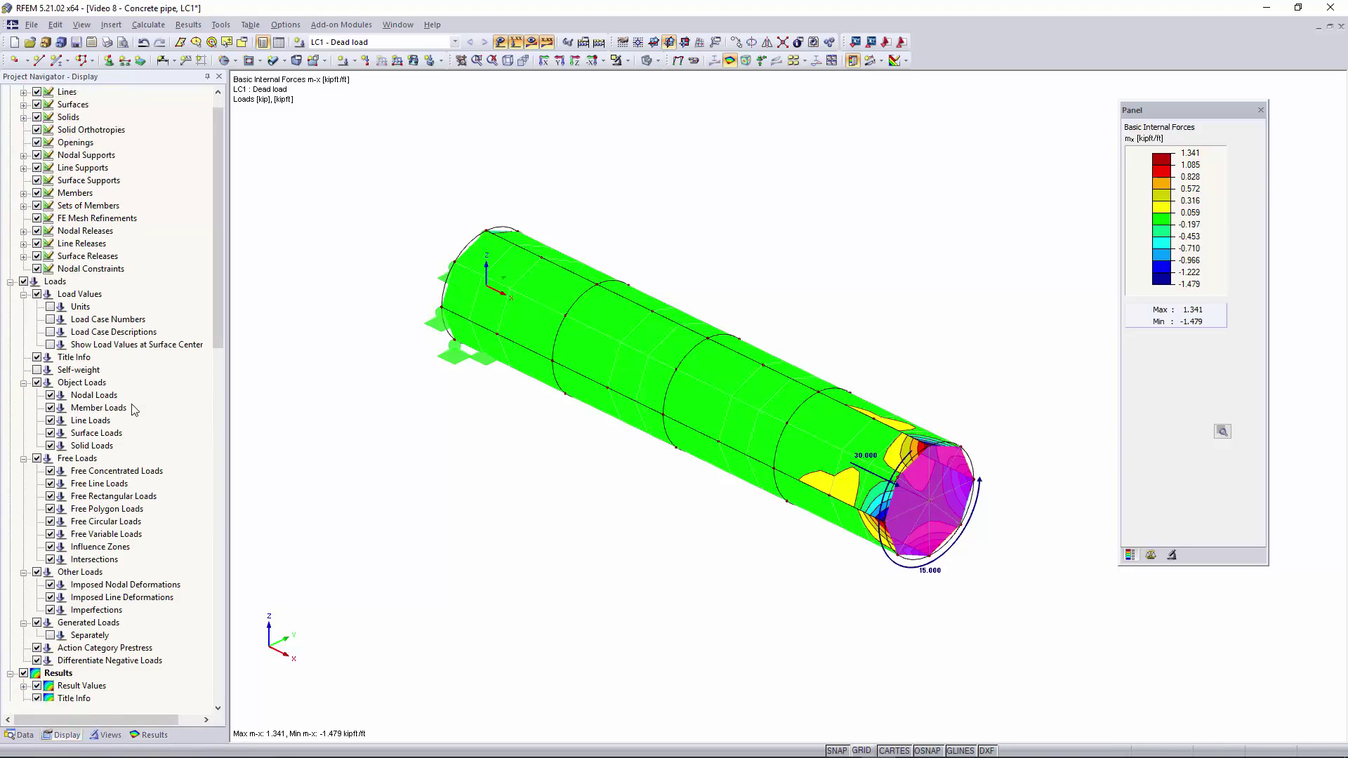
scroll(135, 409, "down", 1)
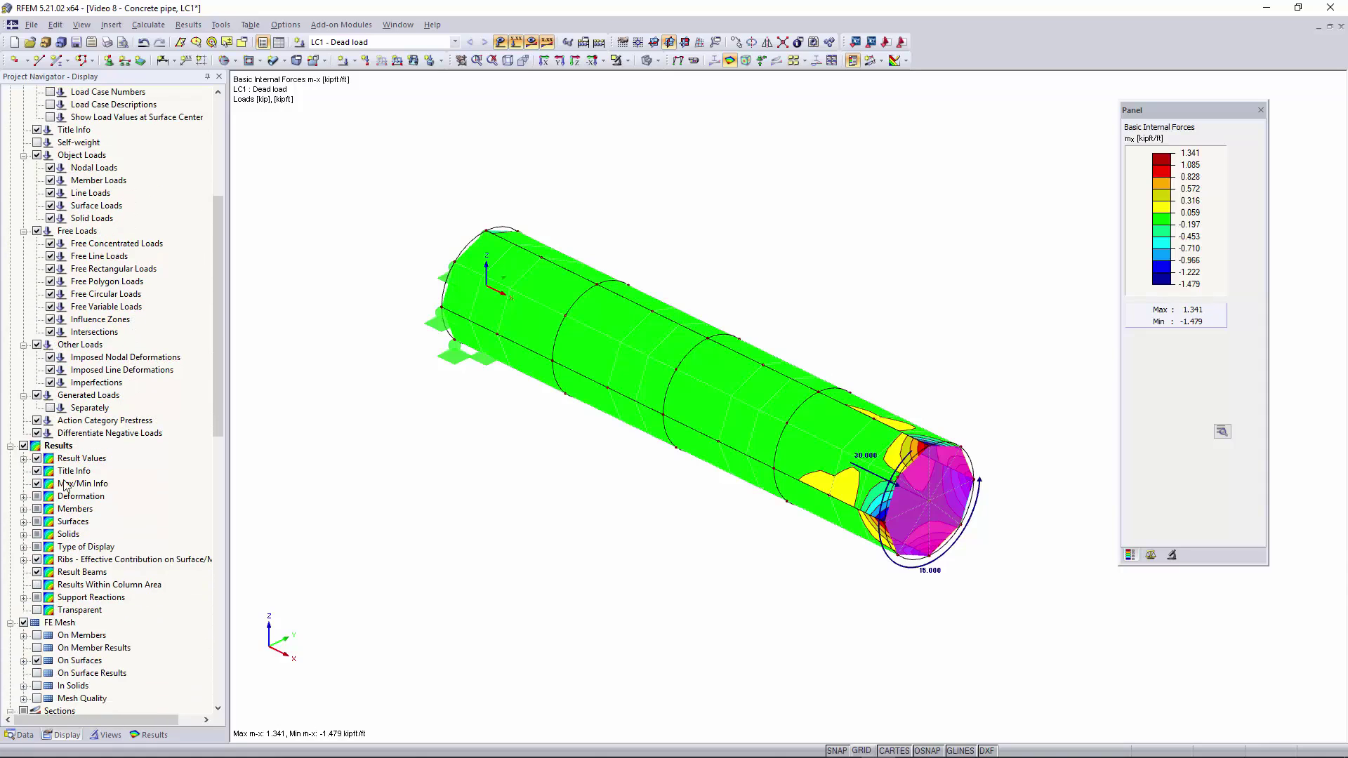
left_click(24, 522)
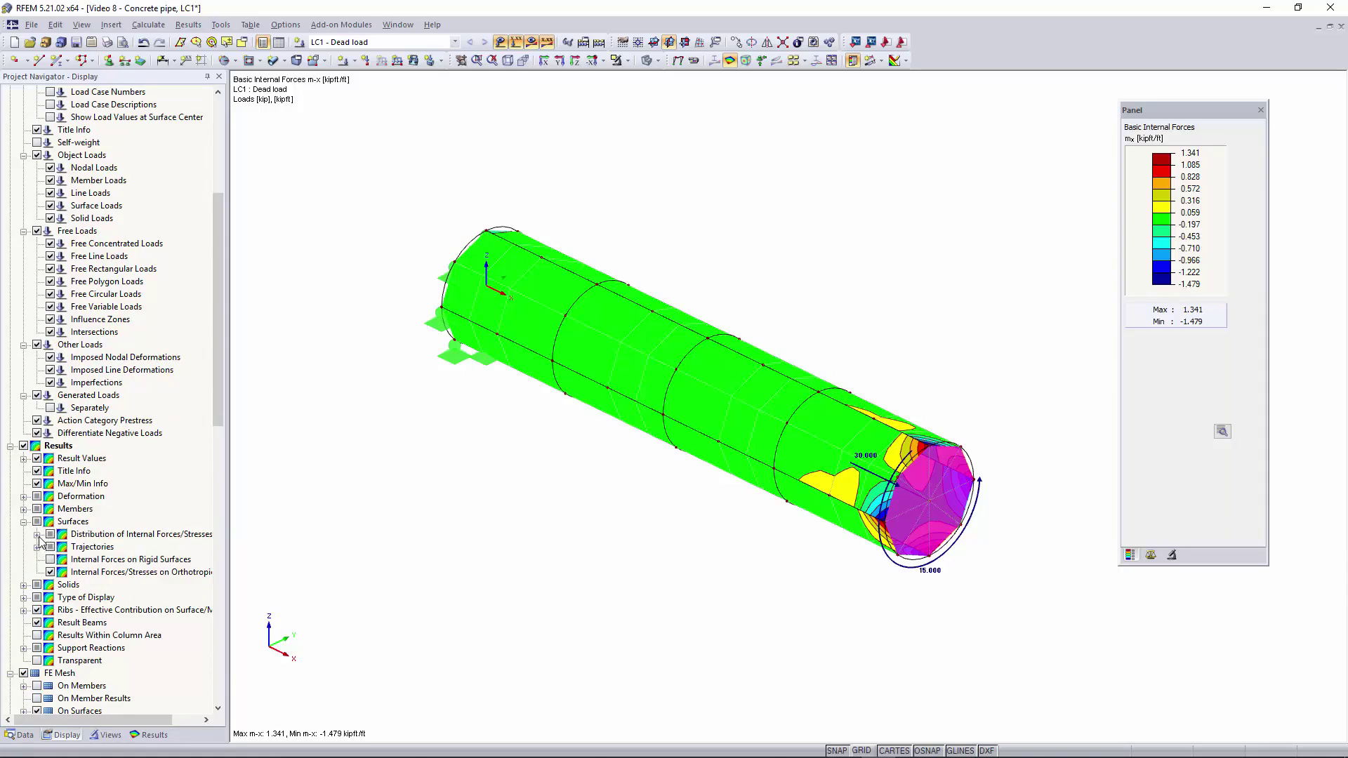
left_click(38, 536)
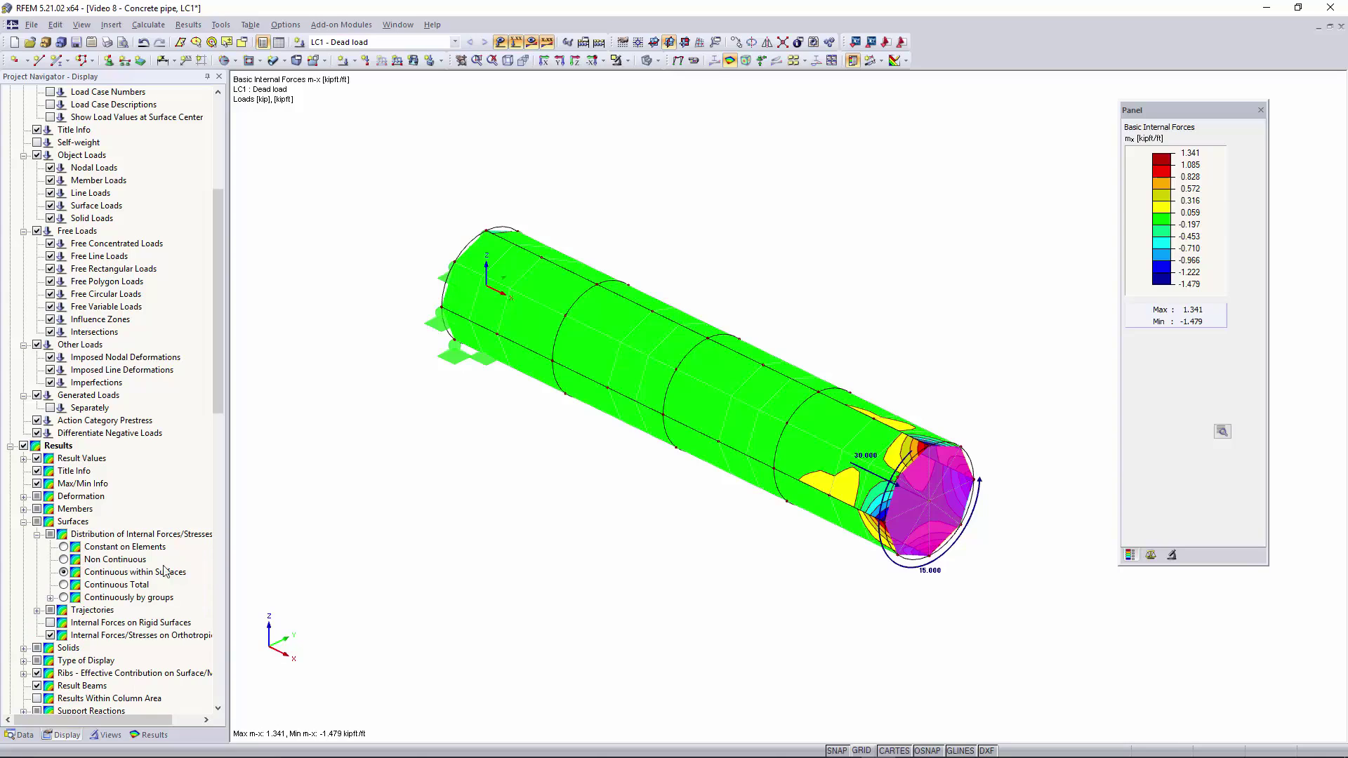
left_click(66, 548)
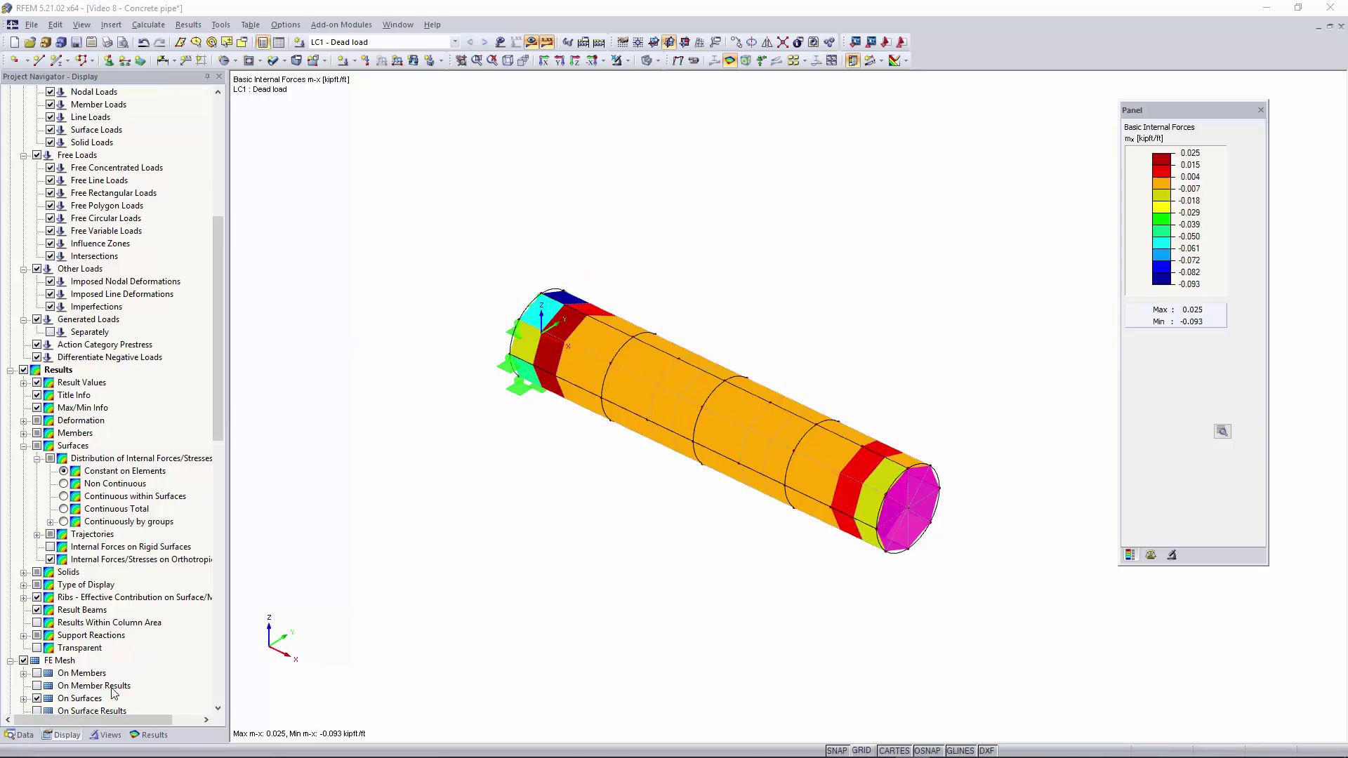
Isolate one pipe surface segment next to the hinged supports using visibility by selected objects.
left_click(150, 735)
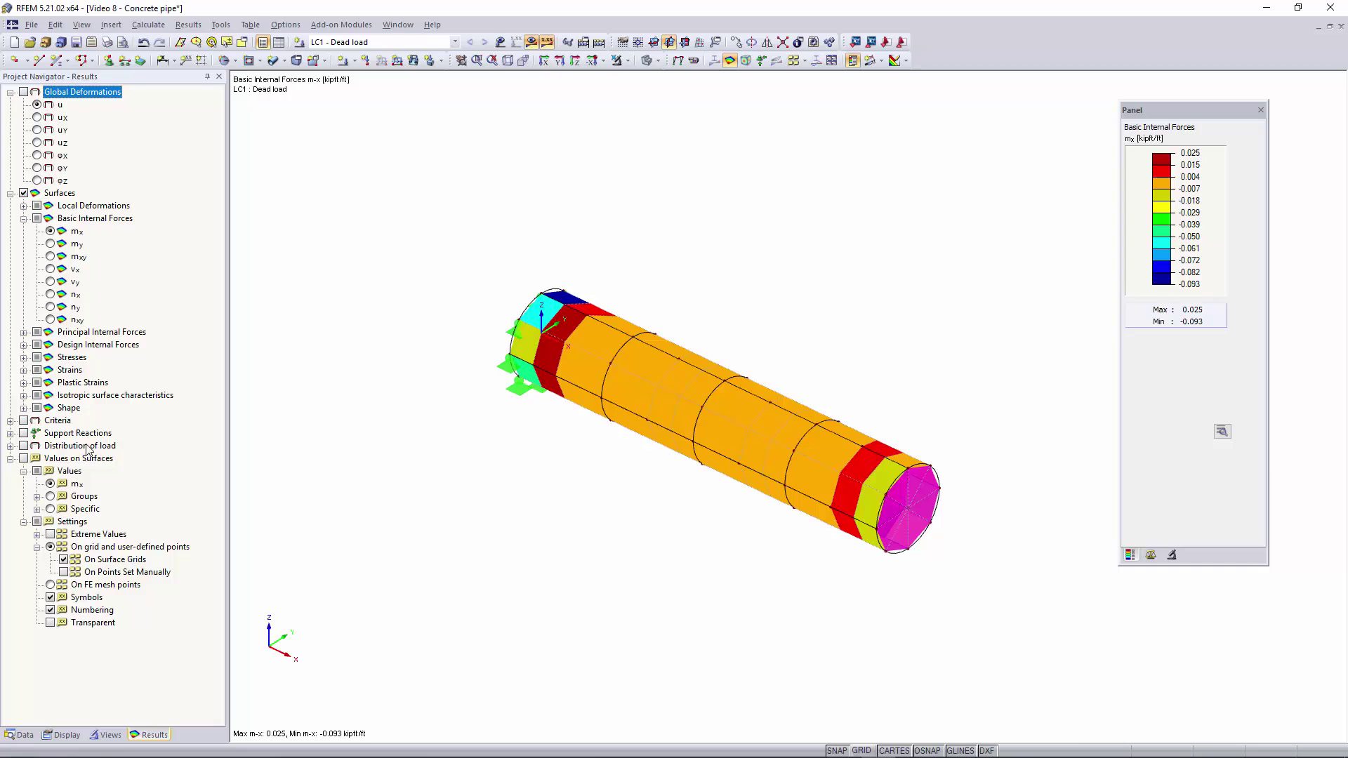
middle_click_drag(473, 403, 554, 372, "ctrl")
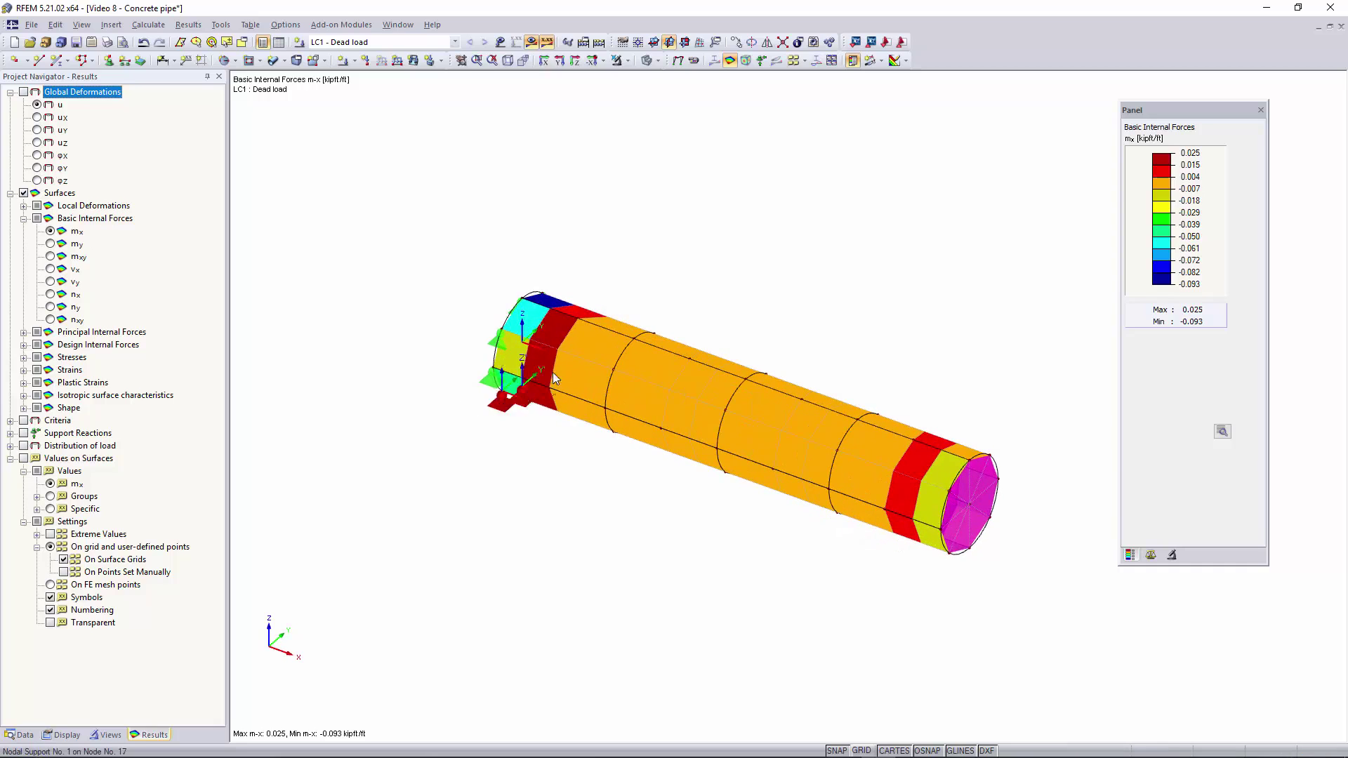
left_click(596, 350)
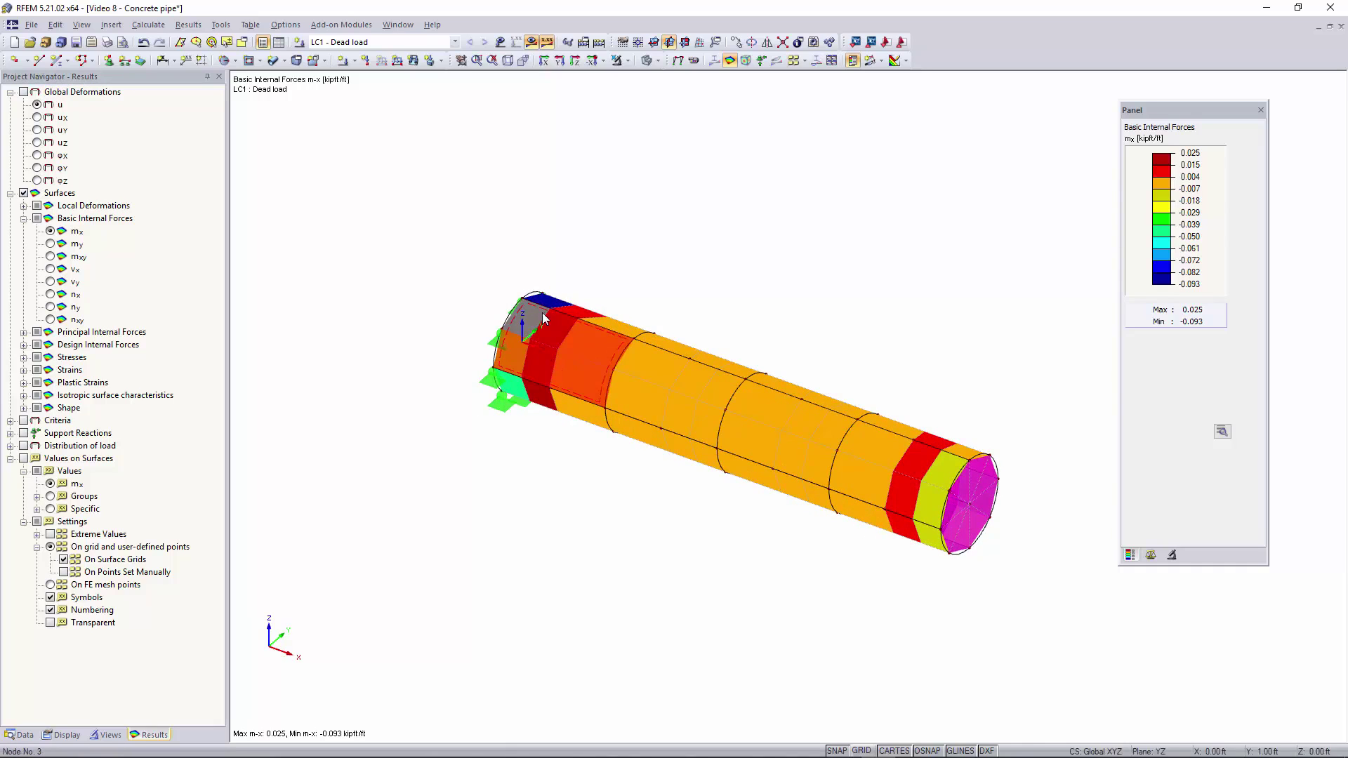
key("Escape")
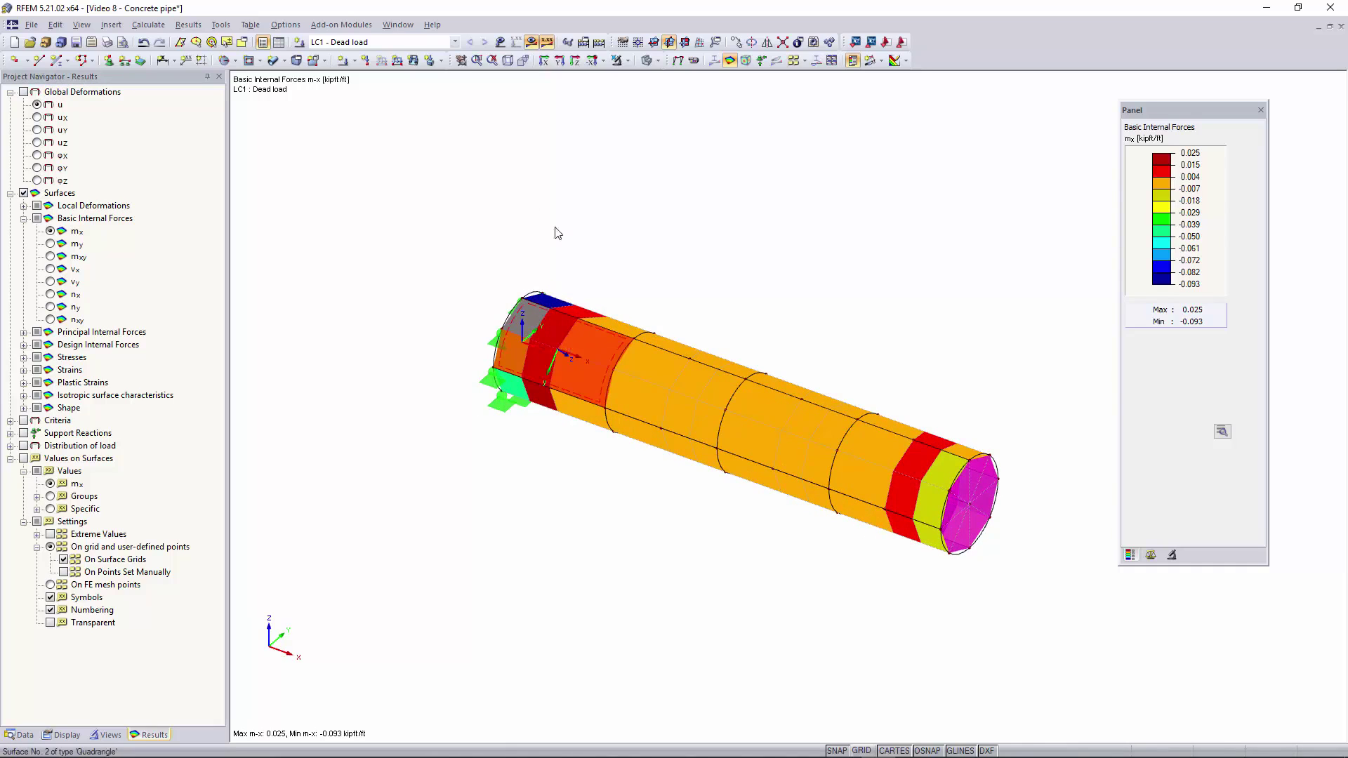
left_click(627, 61)
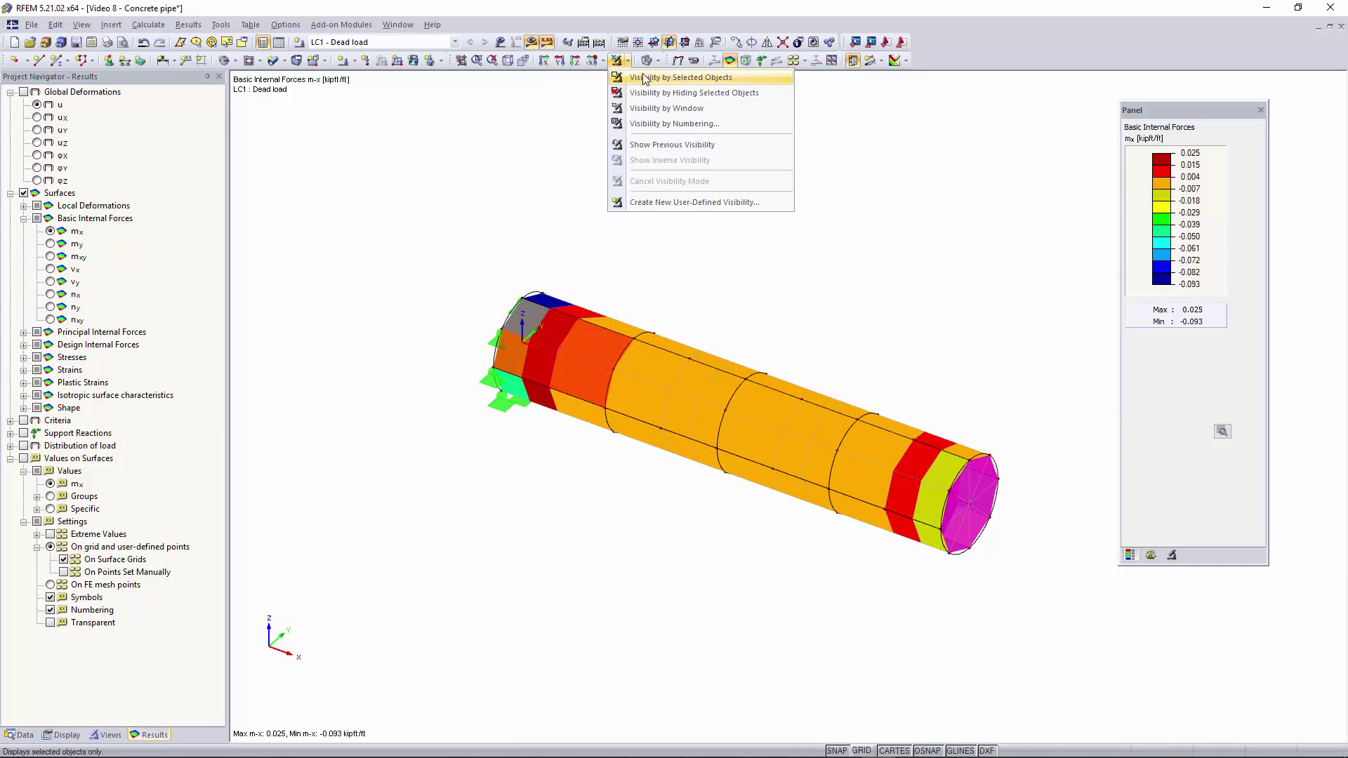
left_click(644, 78)
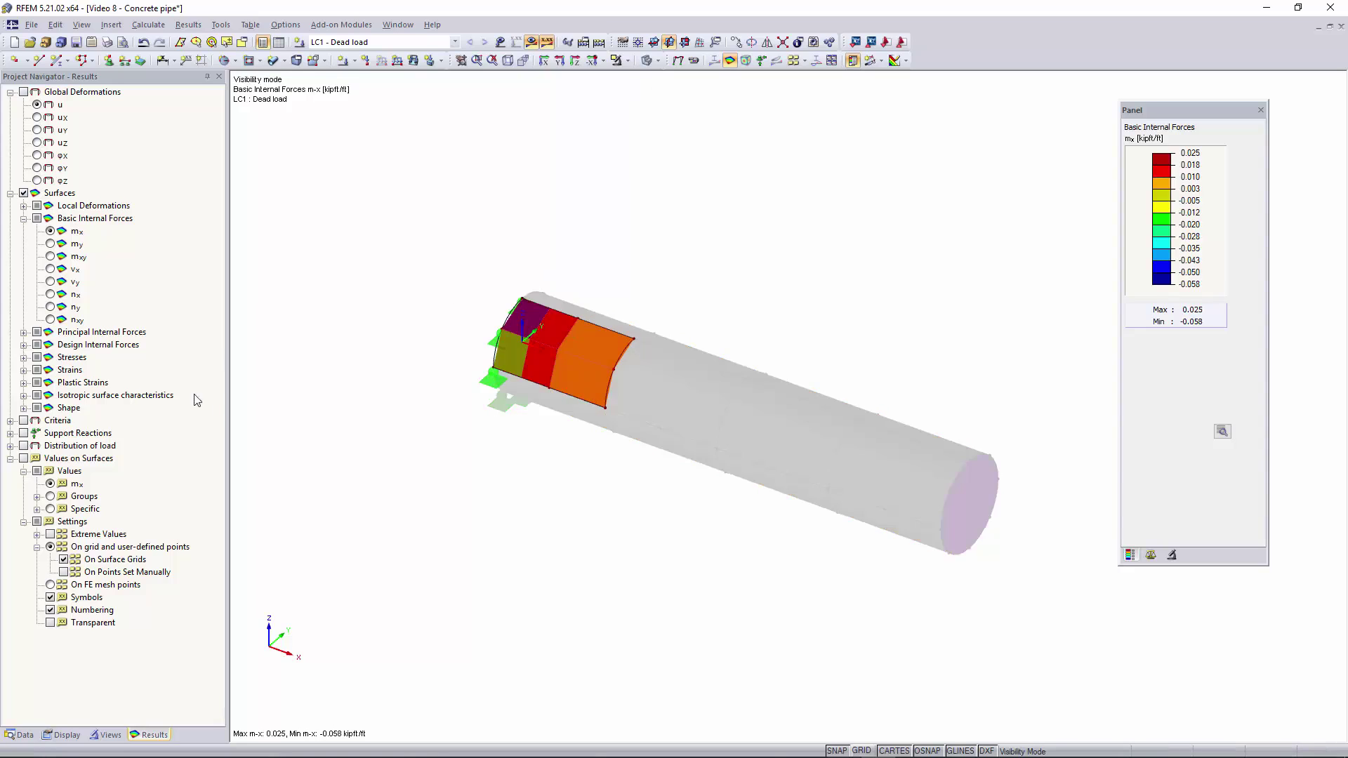
Enable values on surfaces and include the specific stresses σx,+, σy,+, τxy,+, σx,-, σy,-, αm and σeqv,Max,Mises.
left_click(24, 459)
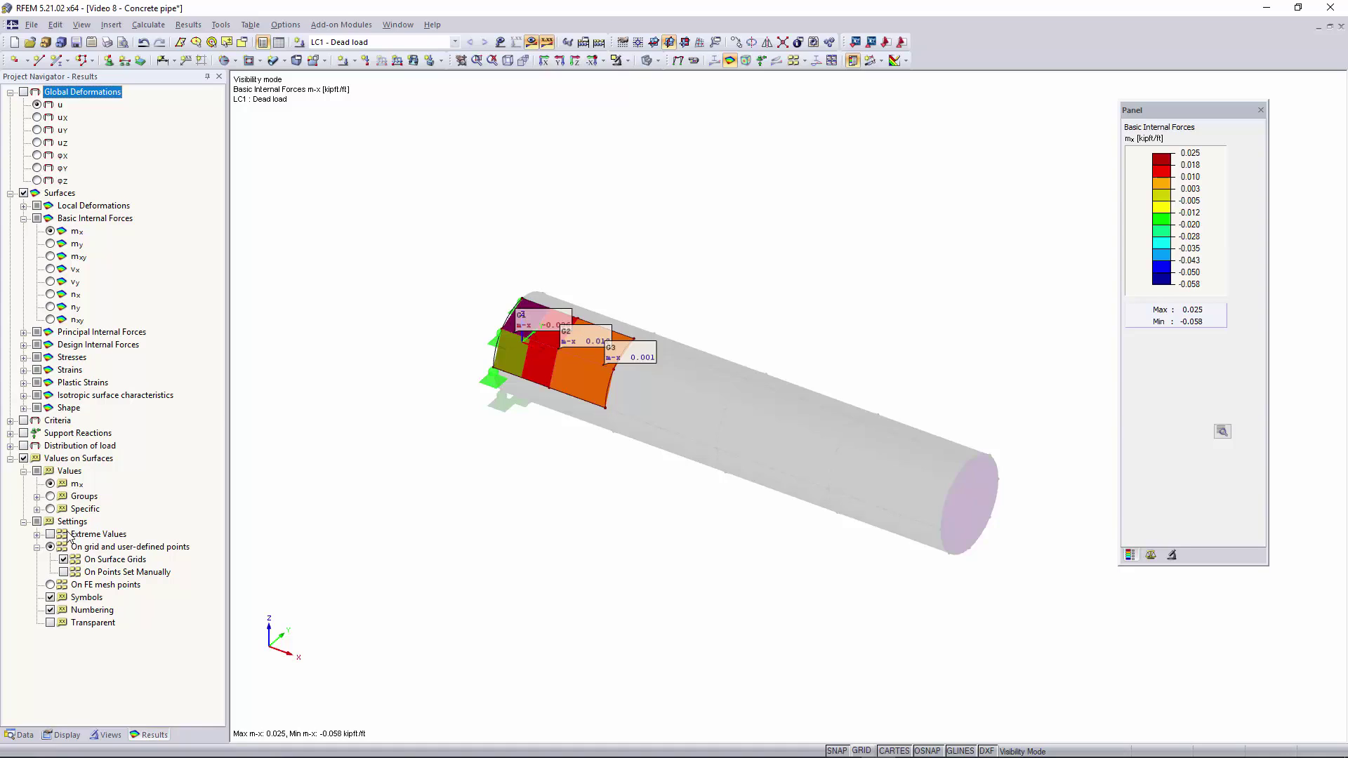
left_click(37, 509)
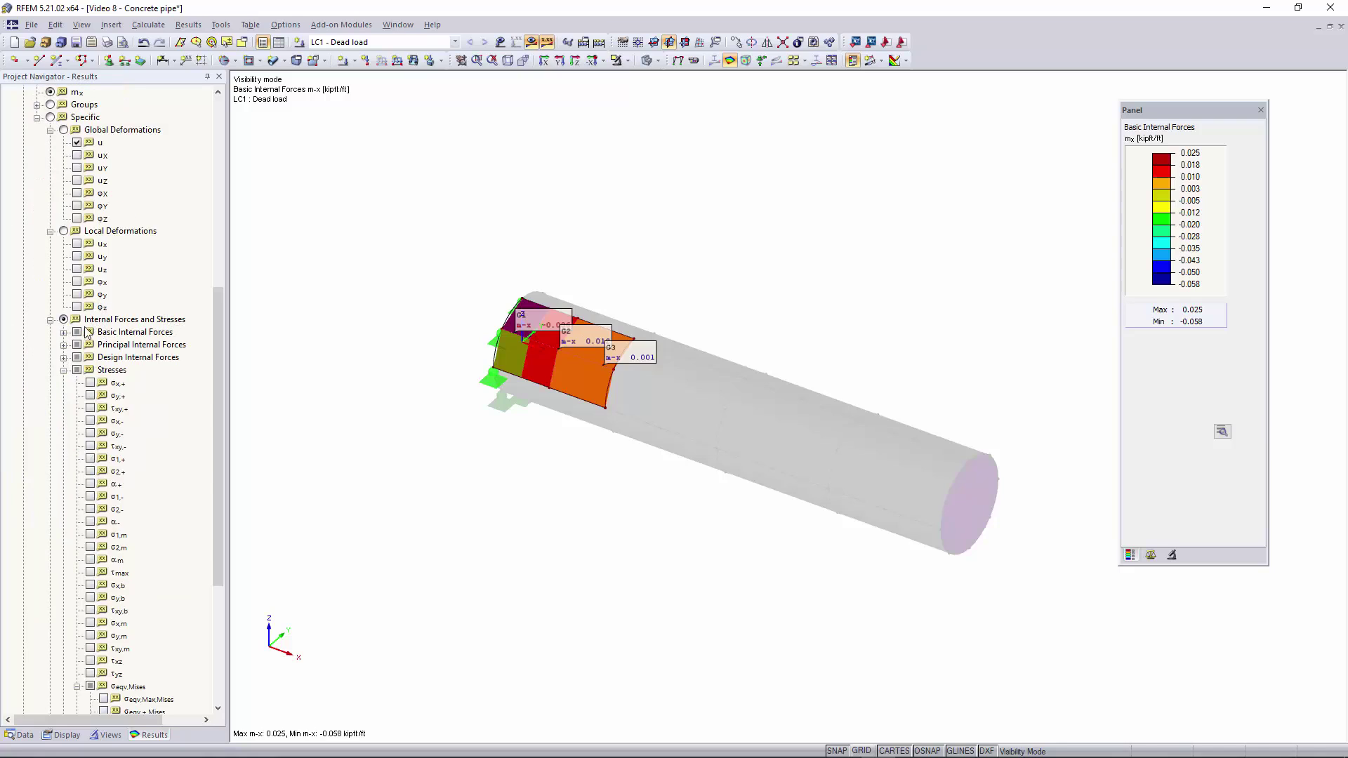
scroll(79, 330, "down", 1)
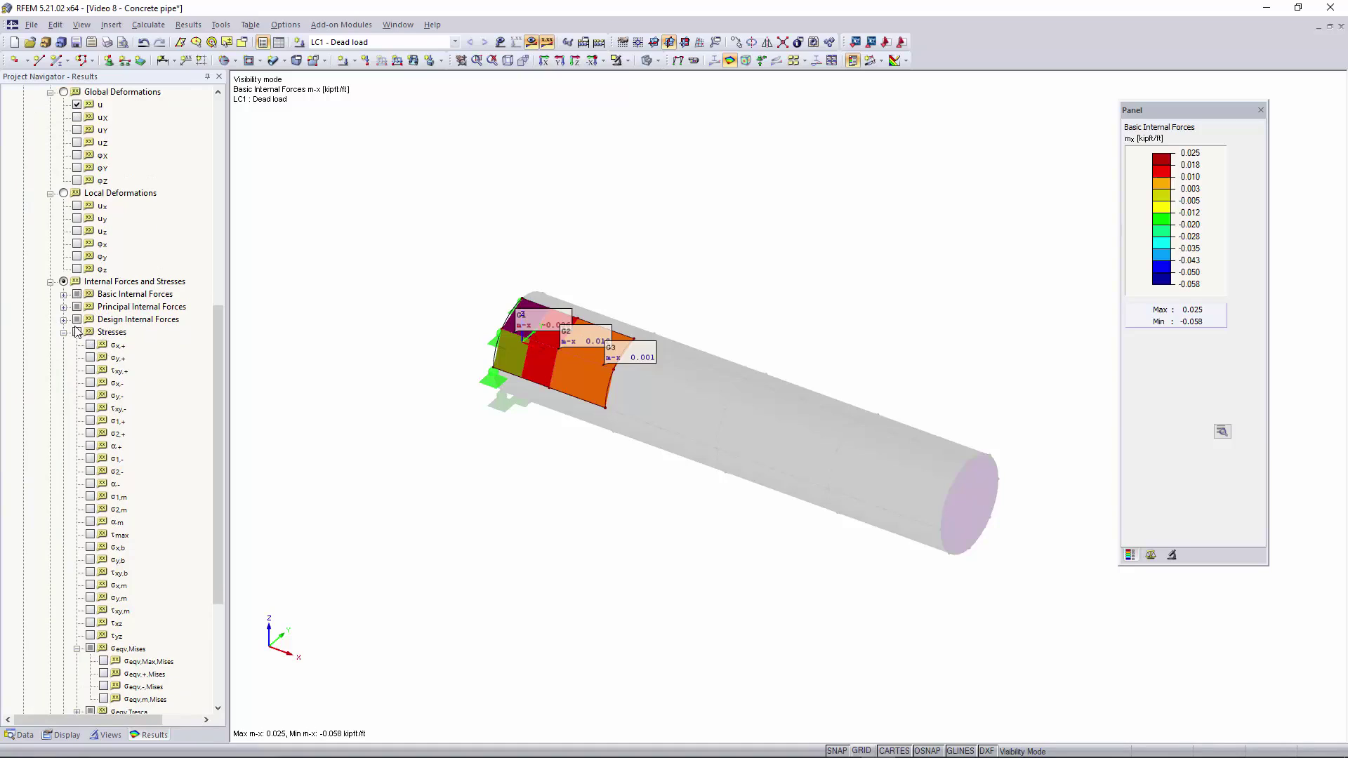
left_click(91, 372)
scroll(118, 425, "down", 1)
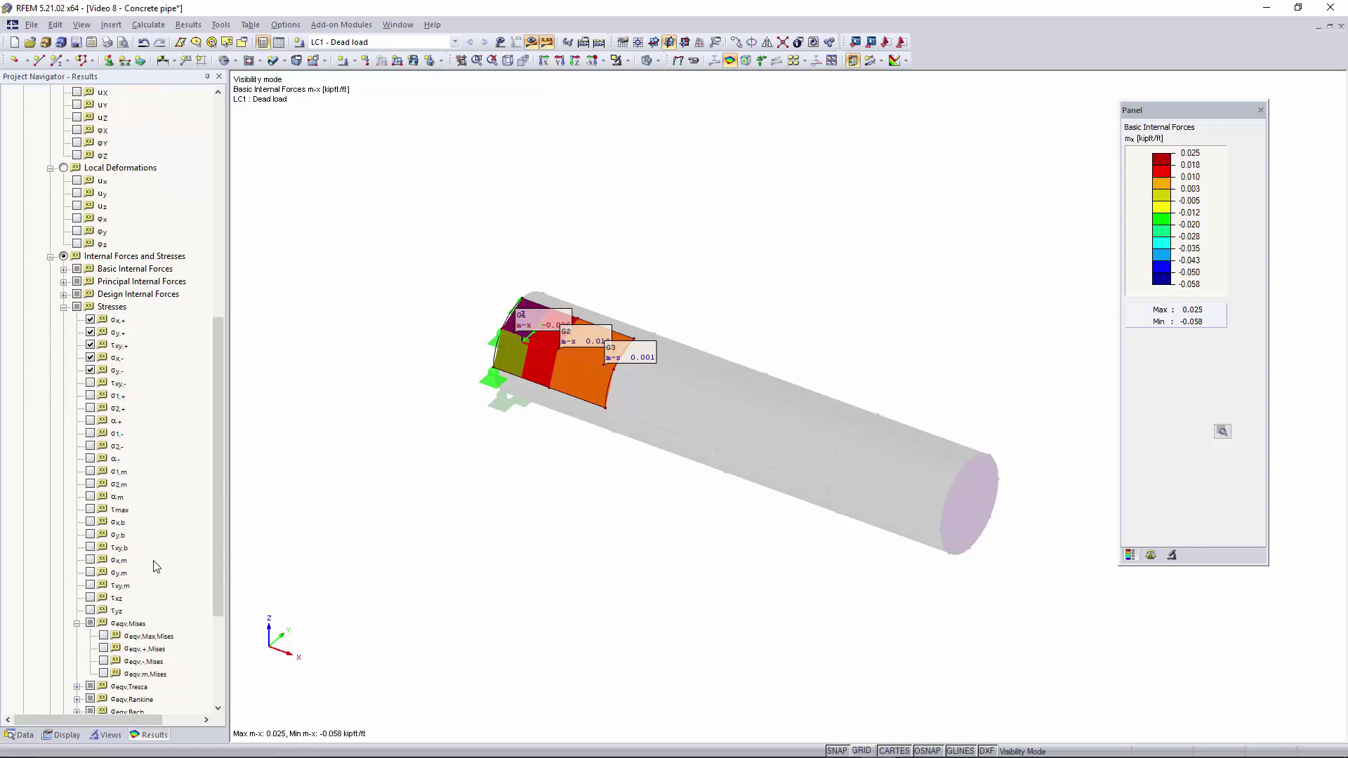
left_click(91, 497)
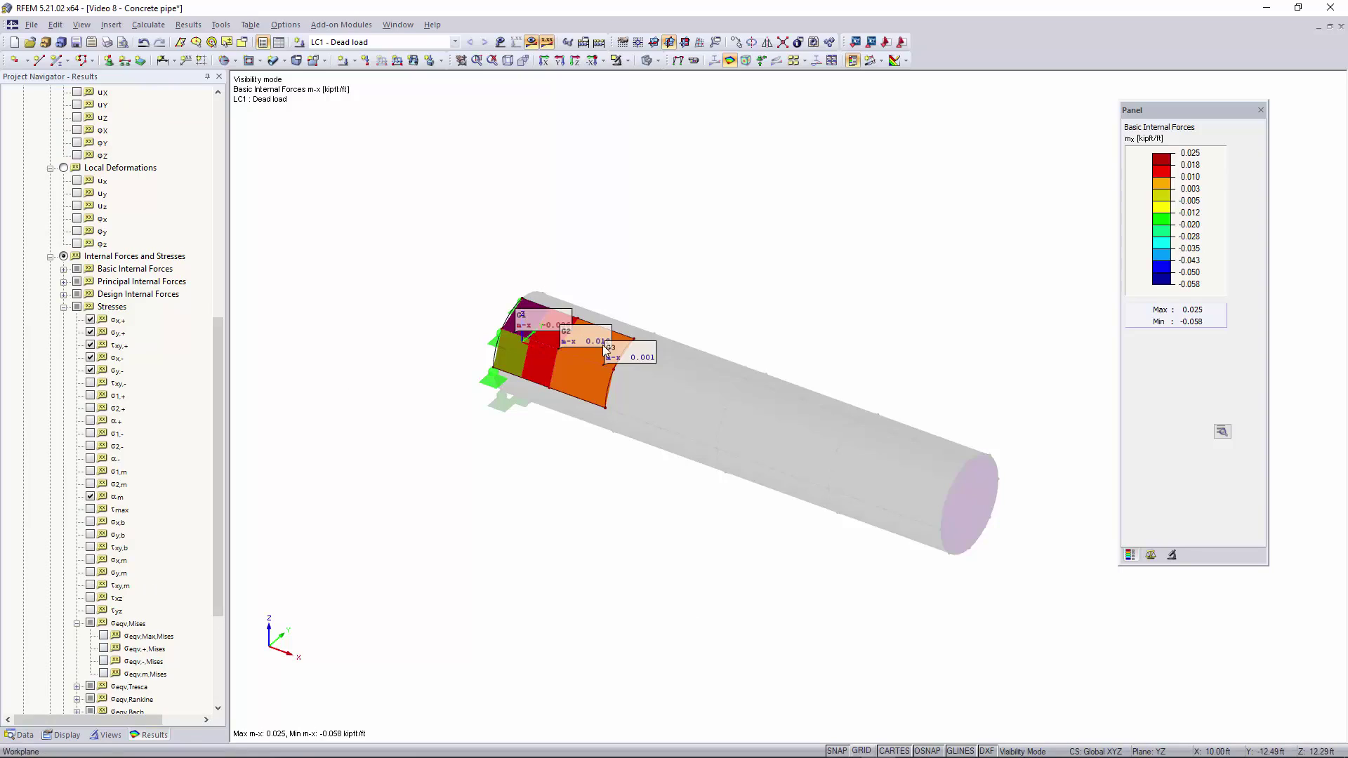
scroll(130, 610, "down", 1)
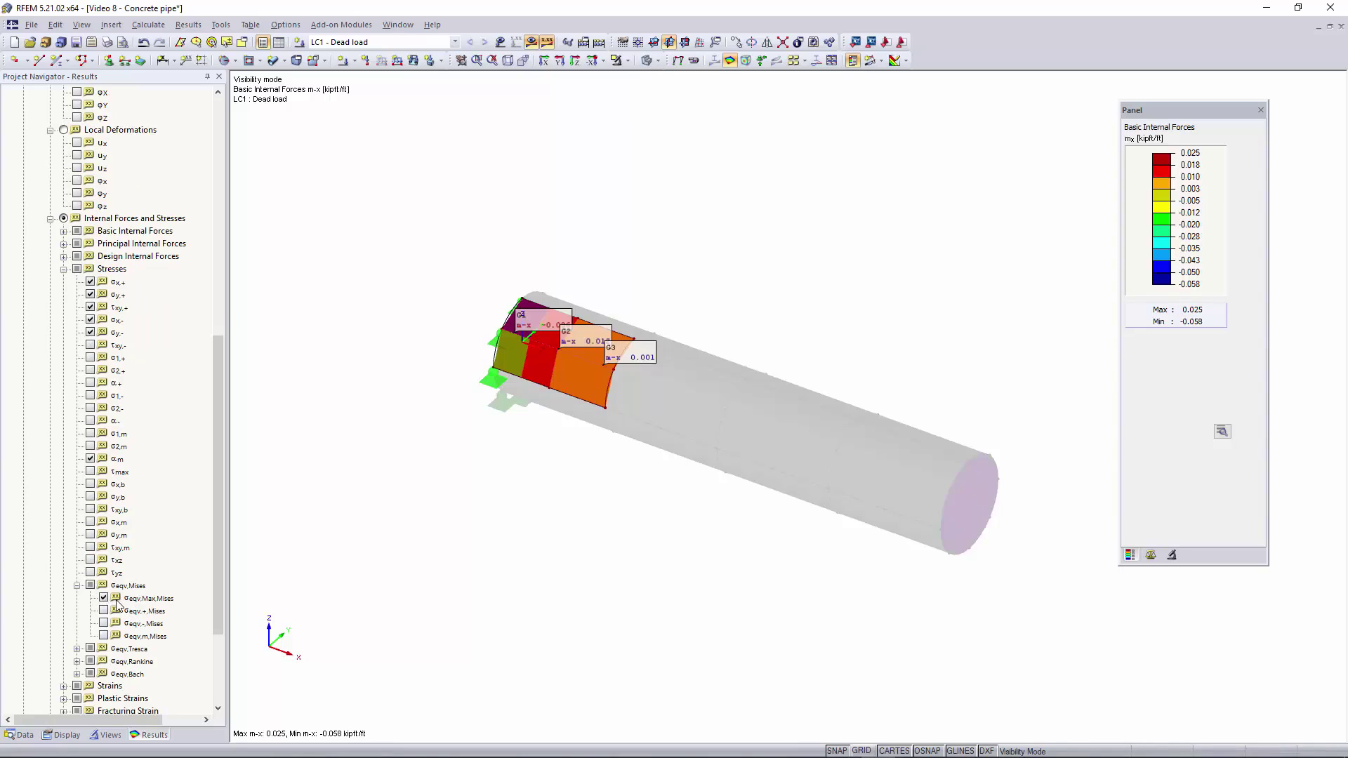
scroll(118, 604, "down", 4)
Switch the displayed surface values to the Specific selection and examine the stress labels at the isolated surface's grid points.
scroll(571, 382, "up", 3)
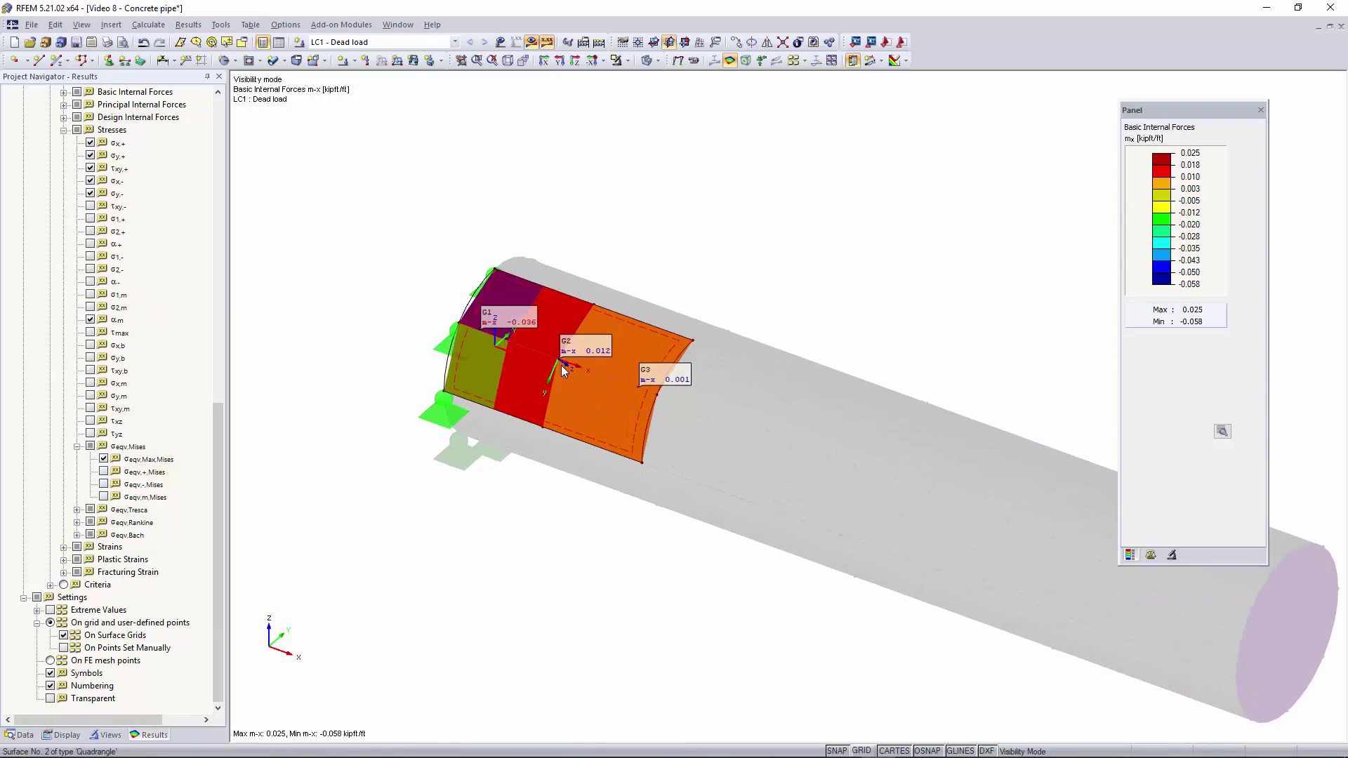
scroll(88, 558, "up", 8)
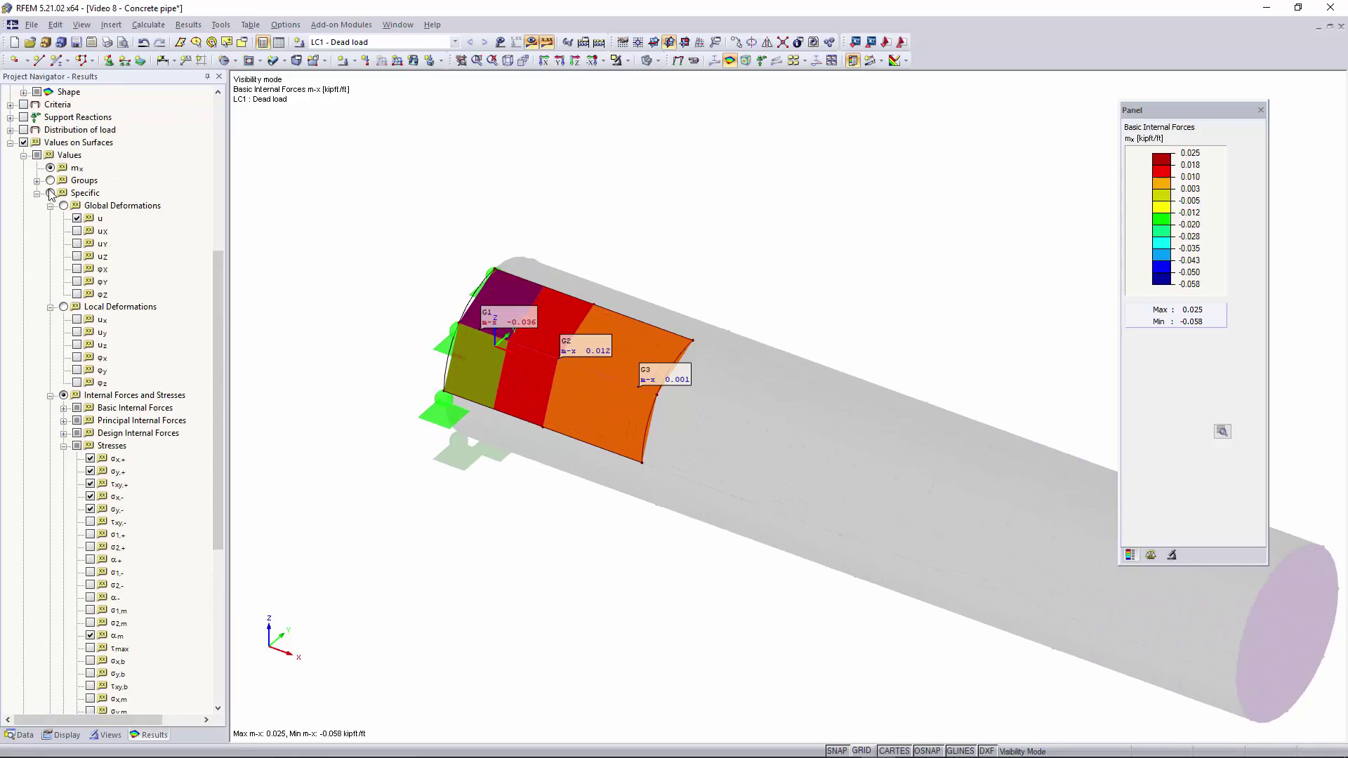
left_click(63, 196)
left_click(50, 194)
scroll(66, 545, "down", 8)
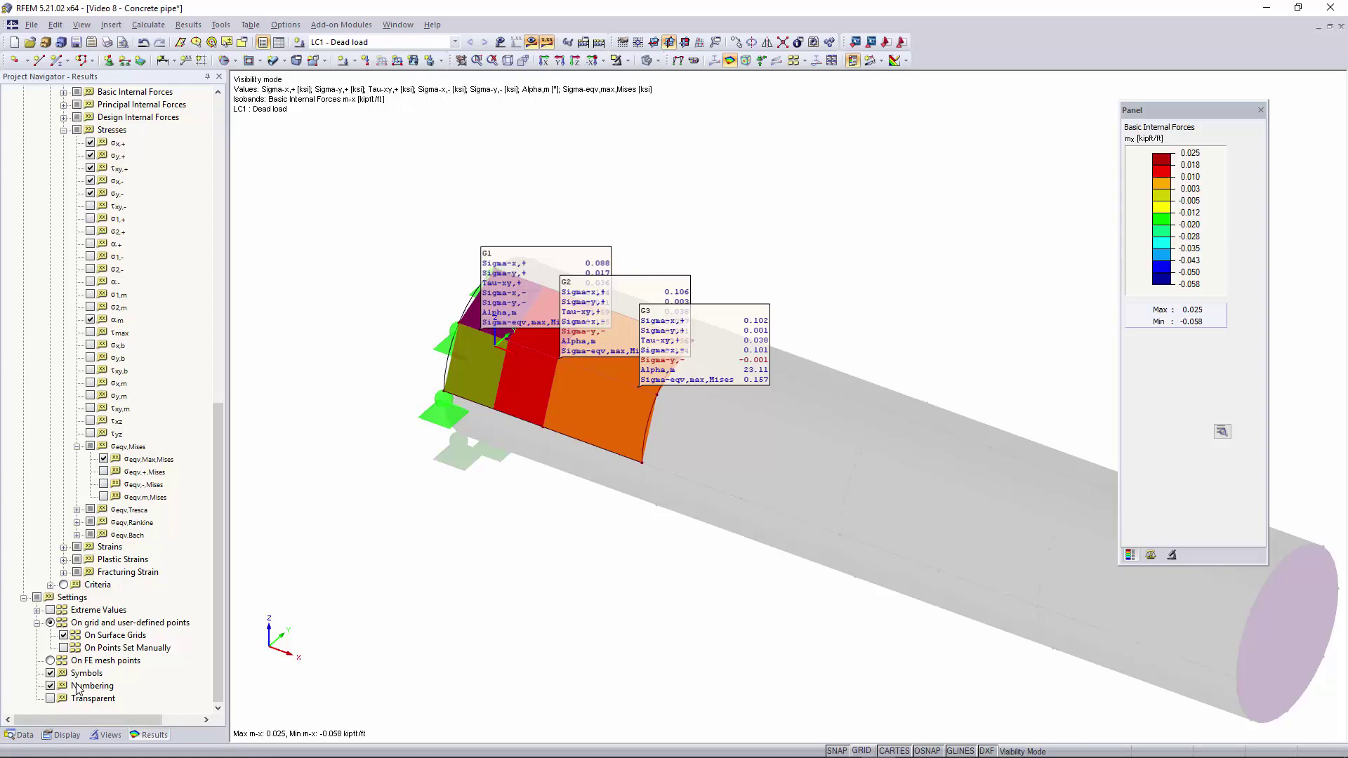
scroll(601, 302, "up", 3)
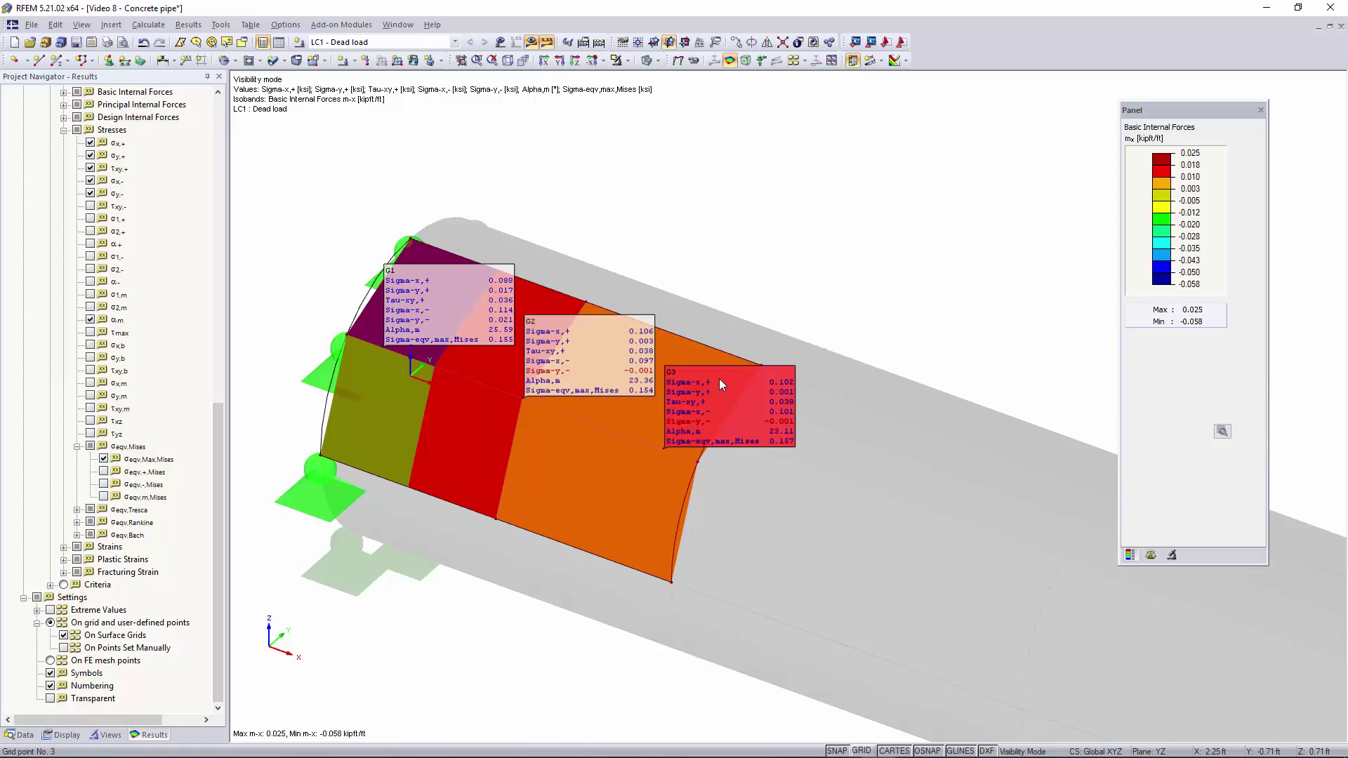
scroll(559, 408, "down", 5)
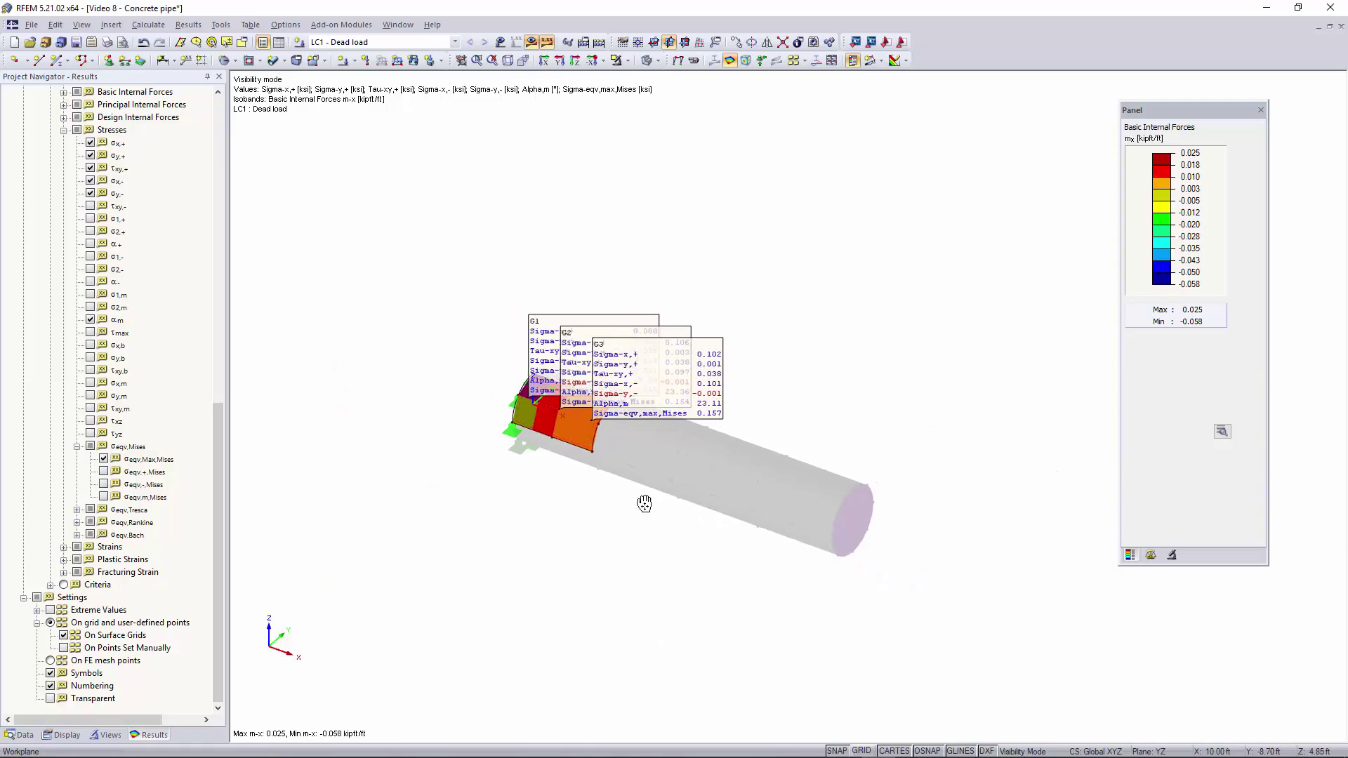
middle_click_drag(642, 503, 562, 533, "ctrl")
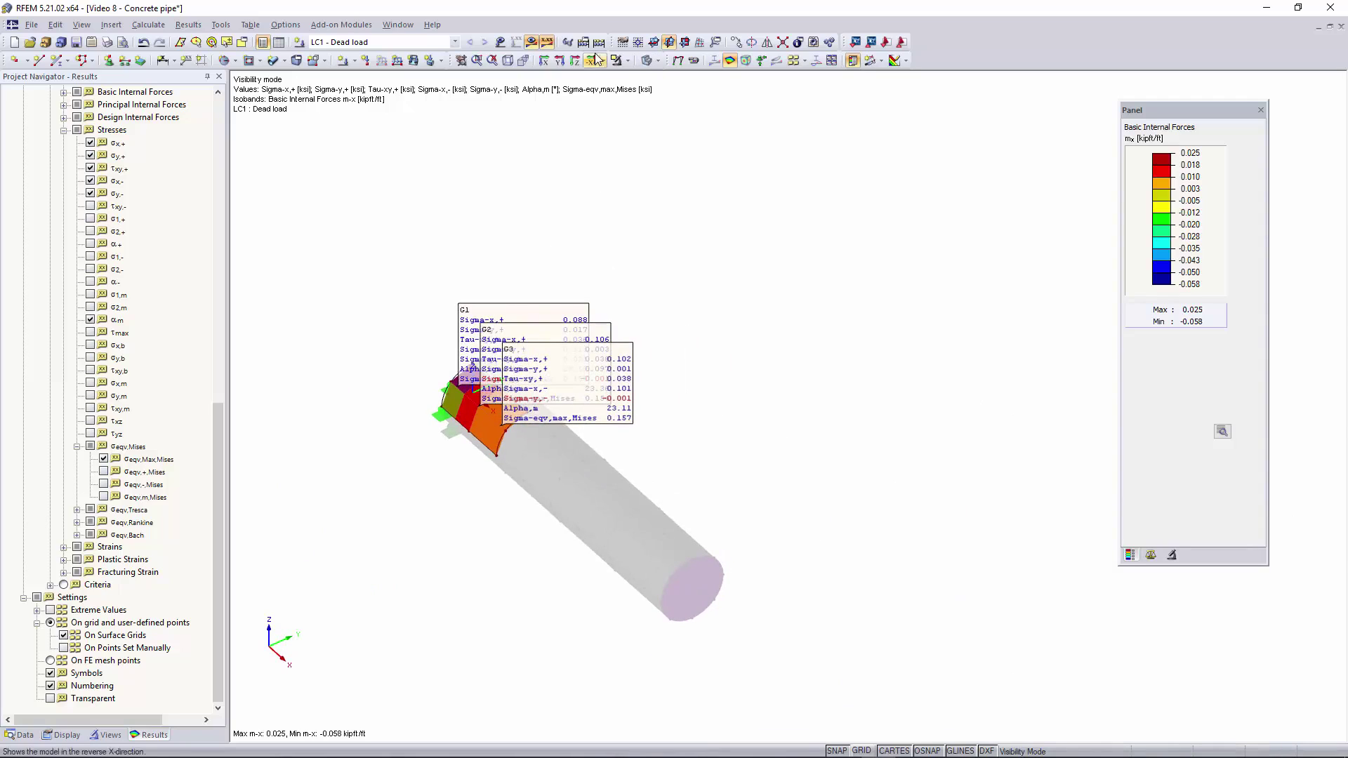
Cancel the visibility mode to bring back the whole pipe, and turn off the results display.
left_click(628, 61)
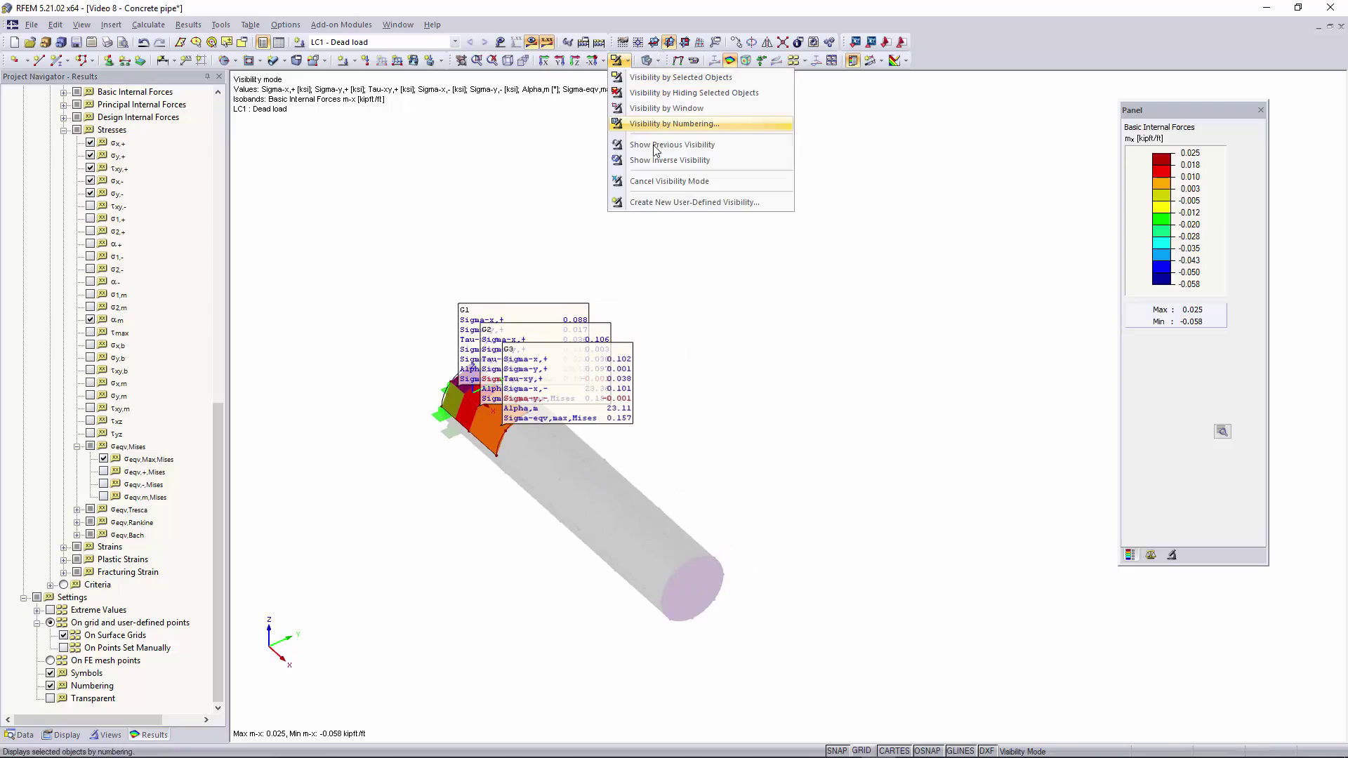
left_click(660, 181)
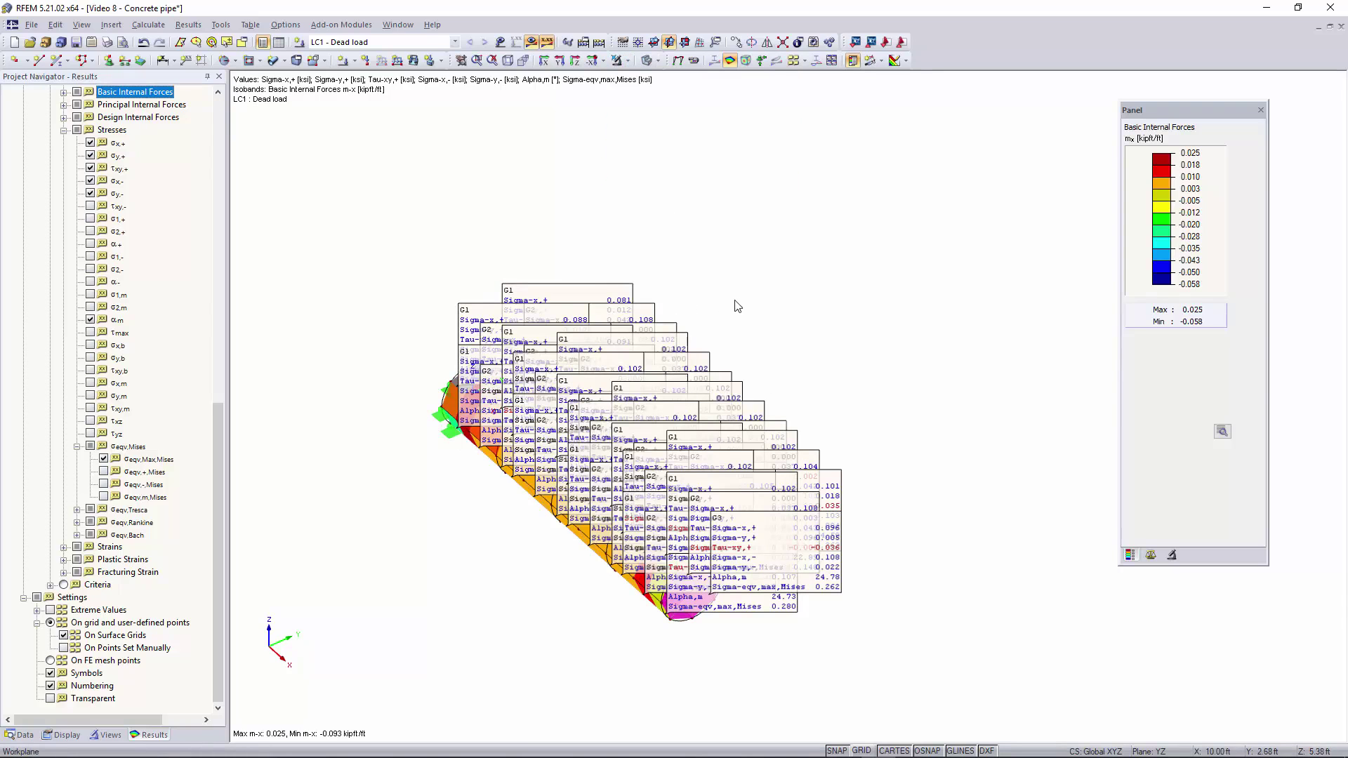
left_click(548, 42)
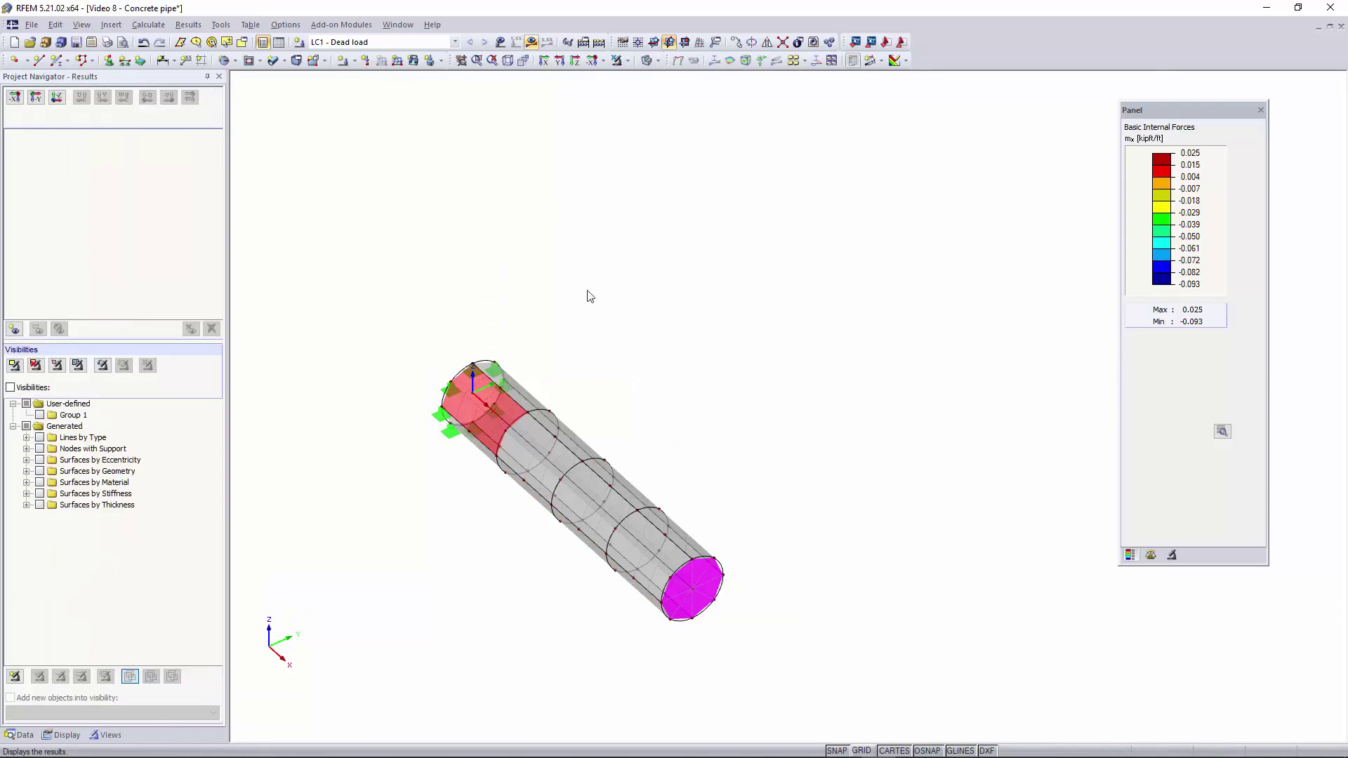
Copy the whole pipe with its nodal supports using a displacement vector of 10 ft in the Y direction.
right_click(623, 383)
left_click(679, 426)
right_click(650, 398)
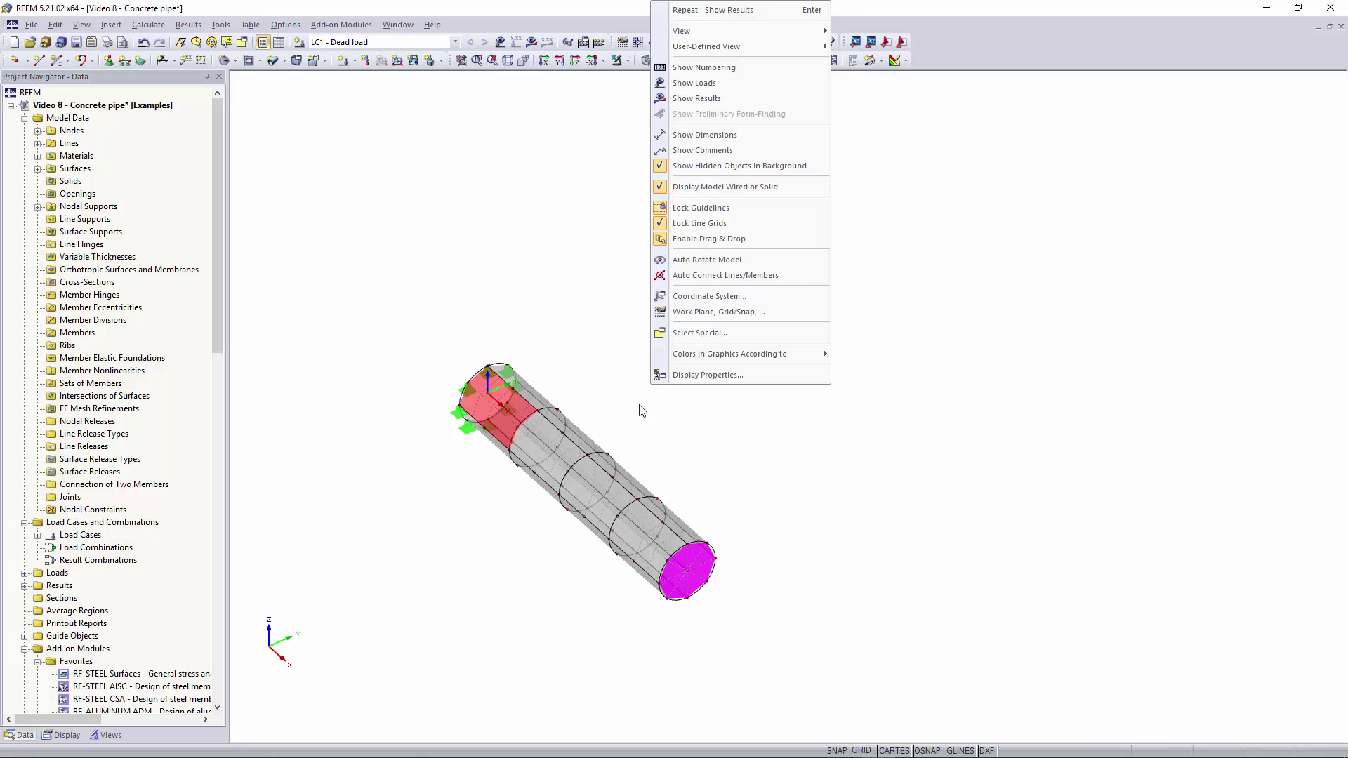
left_click(649, 429)
middle_click_drag(650, 429, 689, 373, "ctrl")
scroll(544, 433, "up", 3)
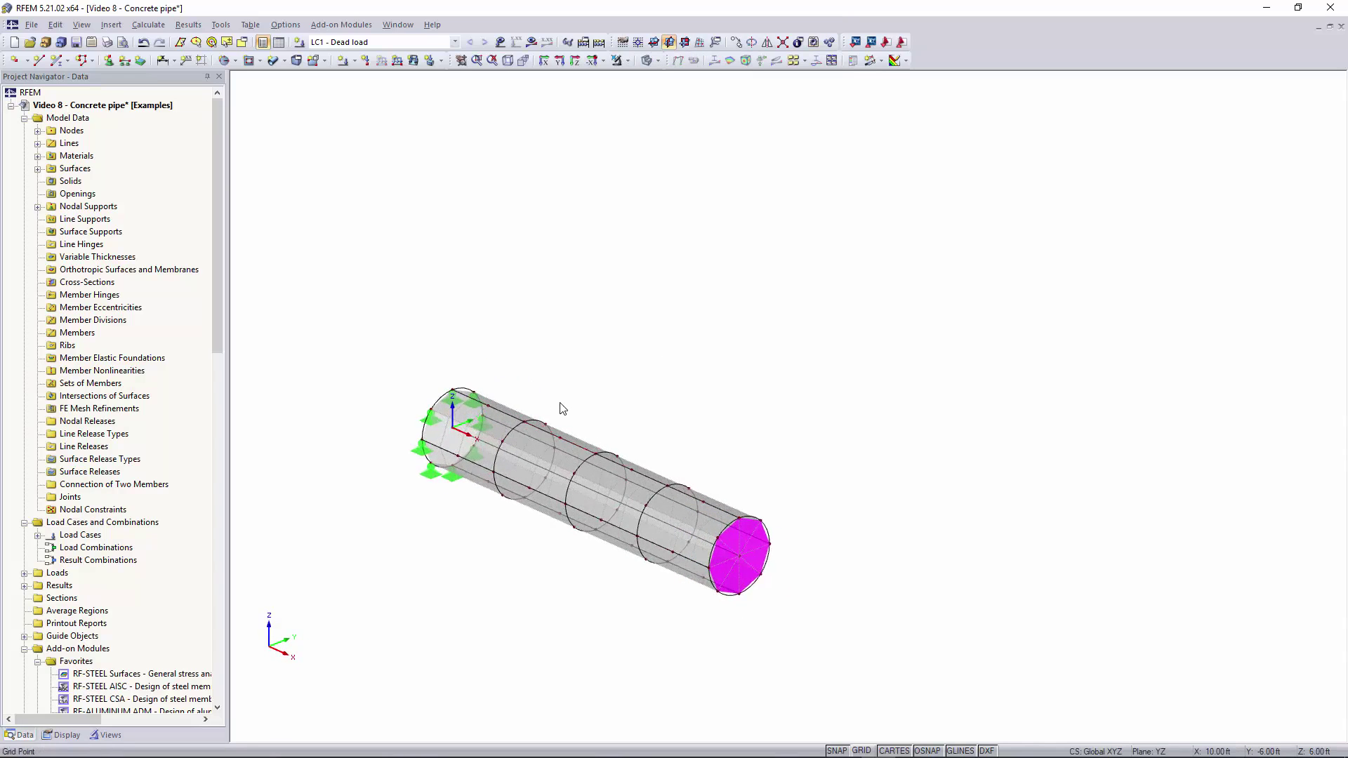
middle_click_drag(634, 447, 614, 352)
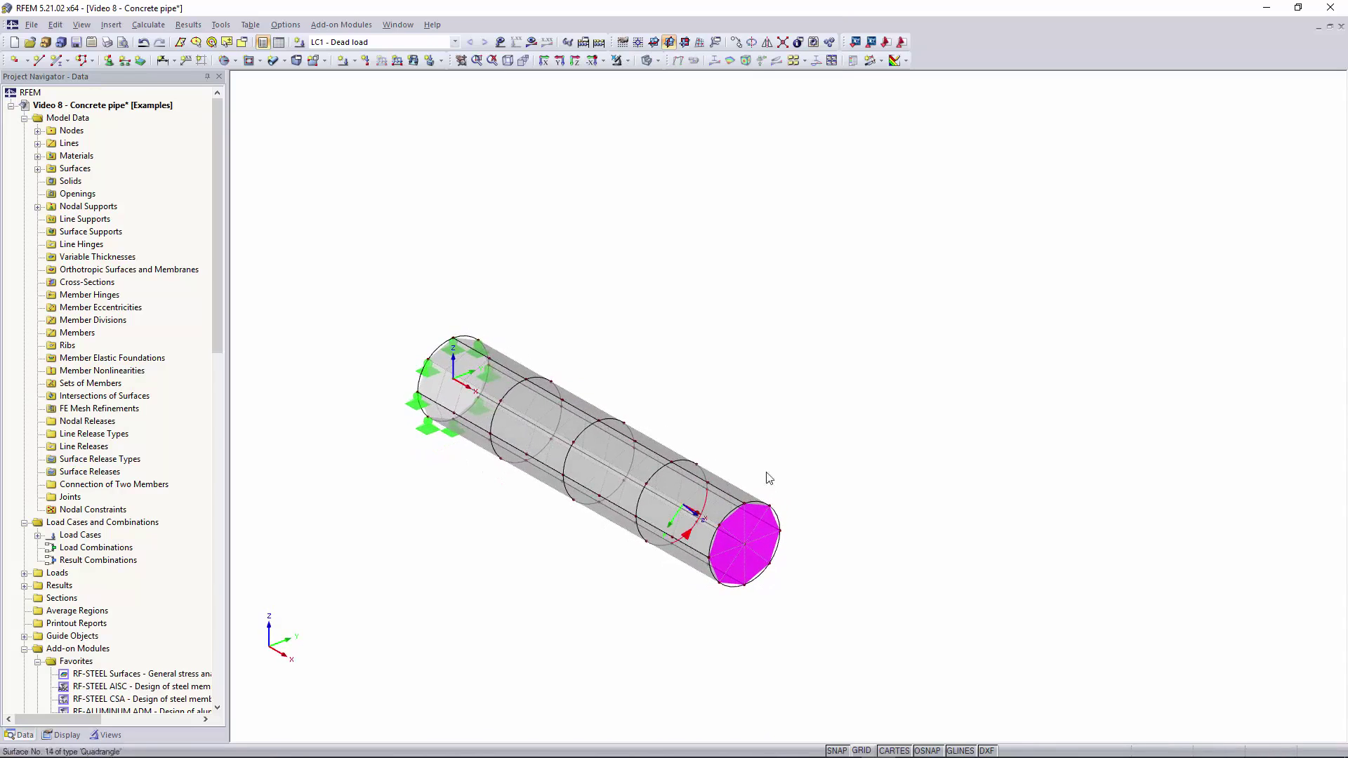
left_click_drag(868, 193, 391, 688)
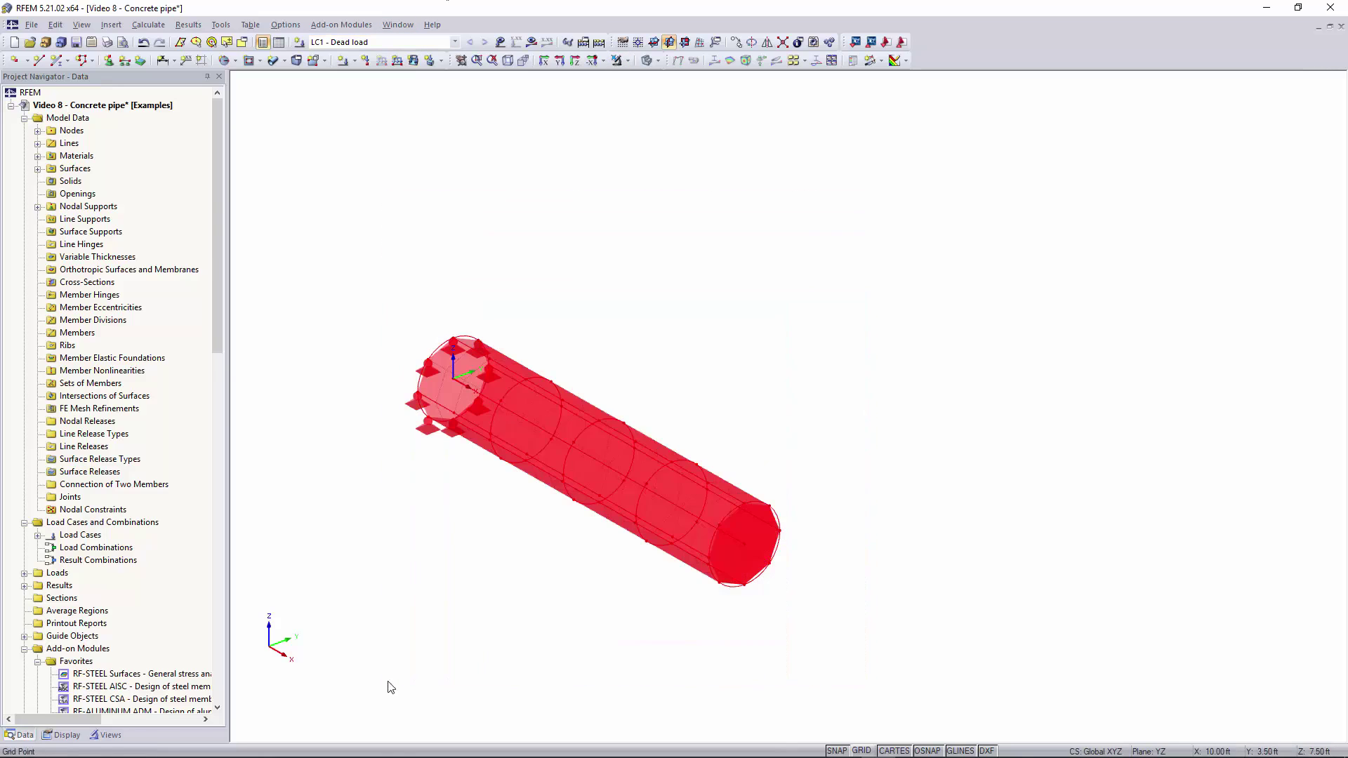
left_click(737, 42)
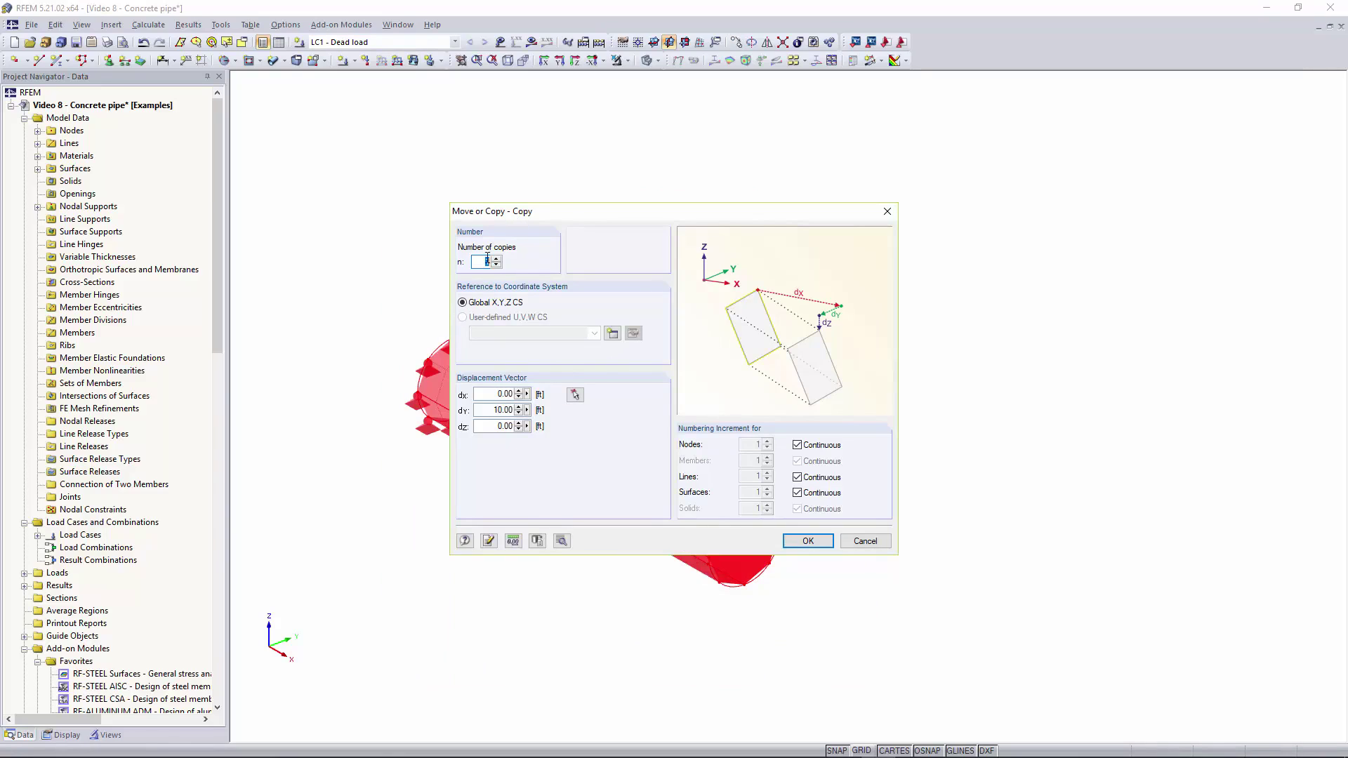
double_click(496, 409)
type("10")
left_click(806, 541)
left_click(649, 413)
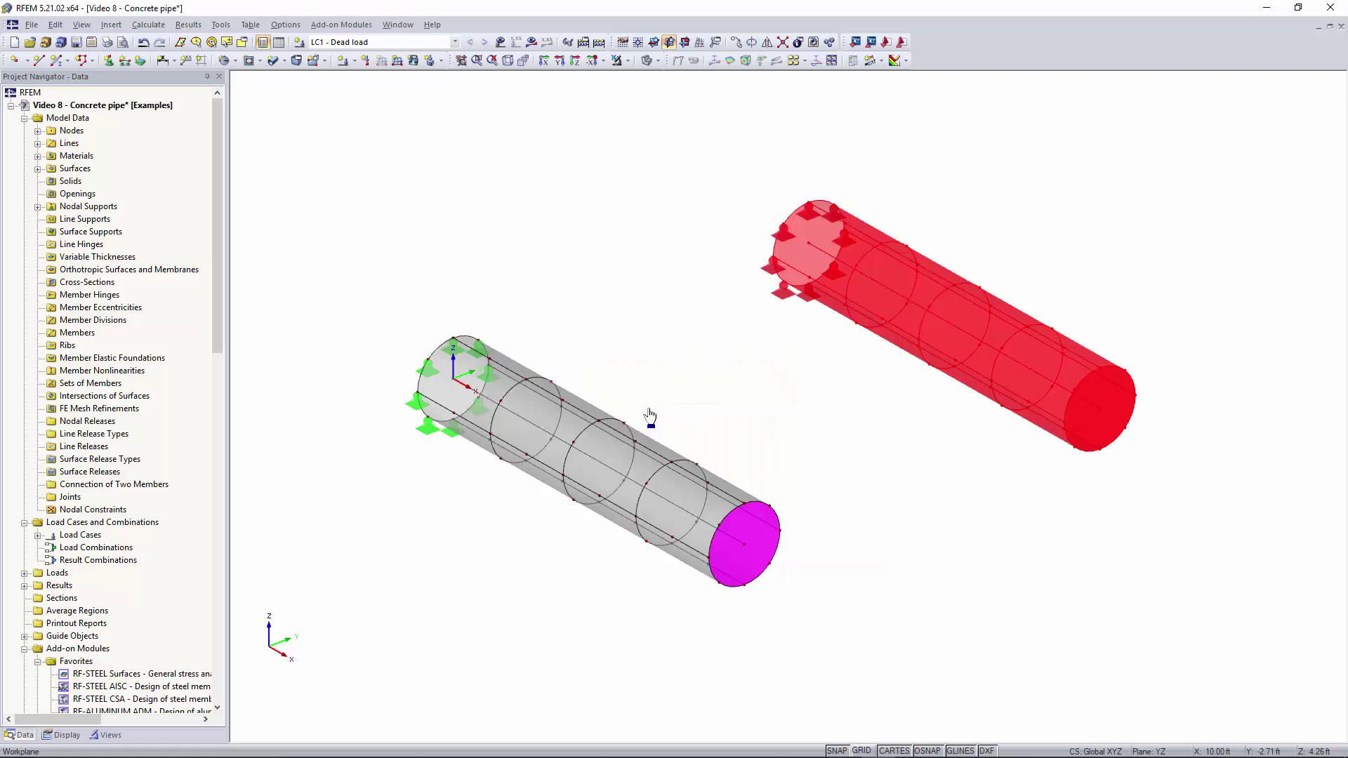
Assign a new surface FE mesh refinement with a target FE length of 0.20 ft to all surfaces of the copied pipe.
middle_click_drag(833, 400, 796, 397)
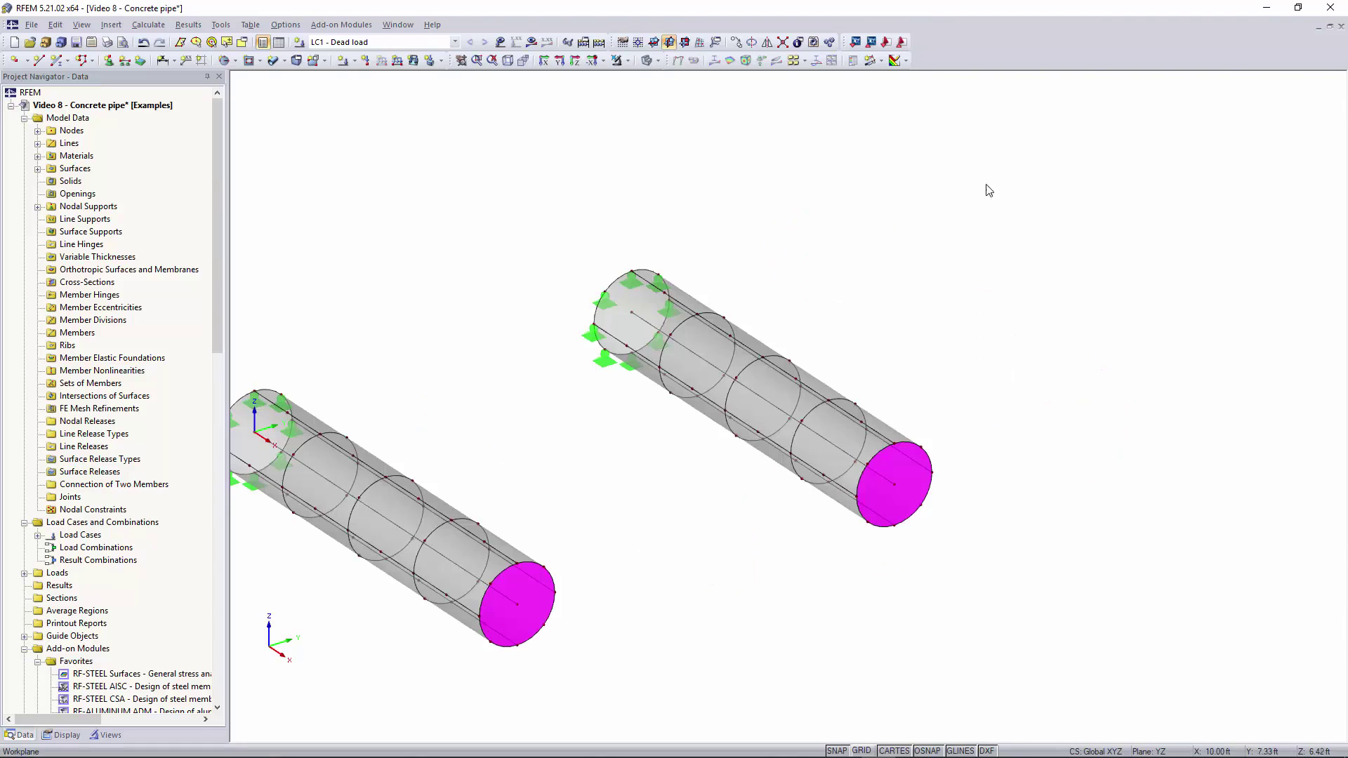
left_click_drag(1002, 160, 589, 581)
right_click(728, 381)
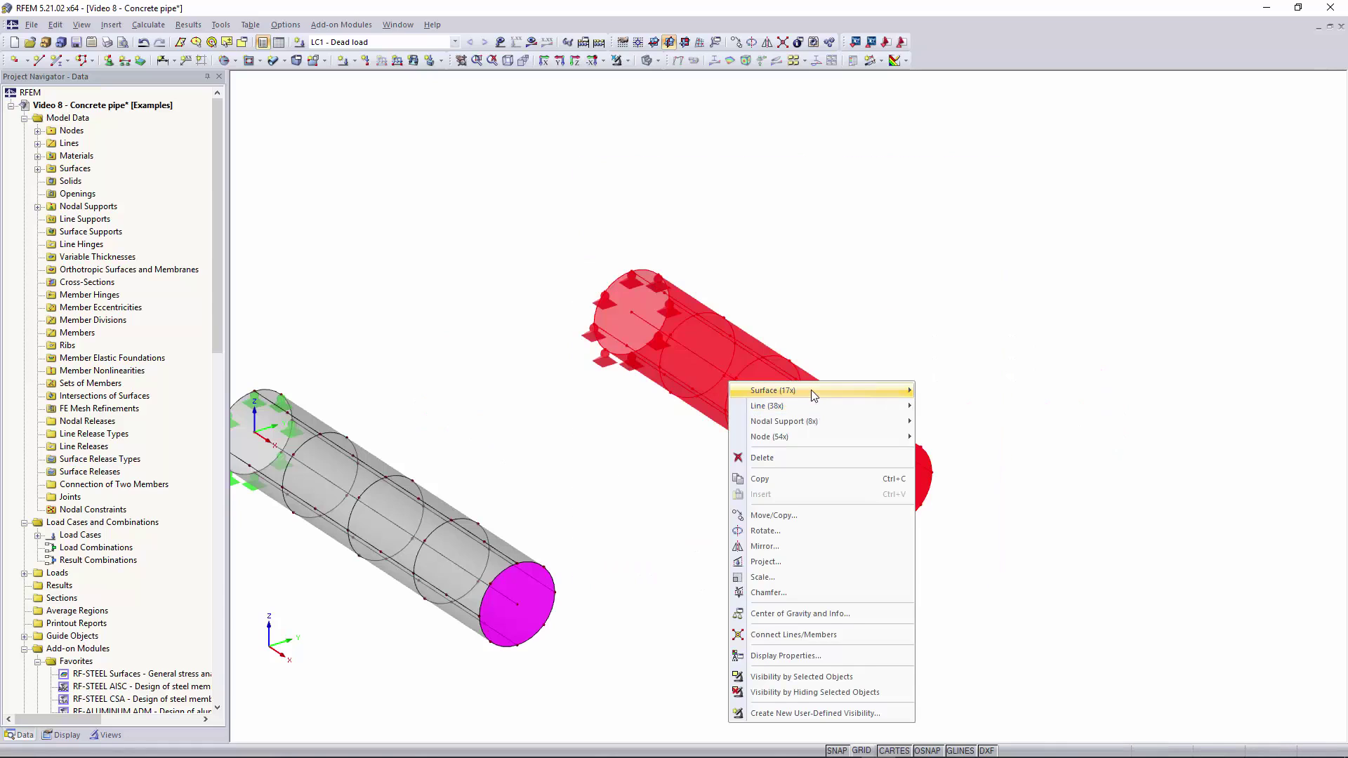
mouse_move(813, 395)
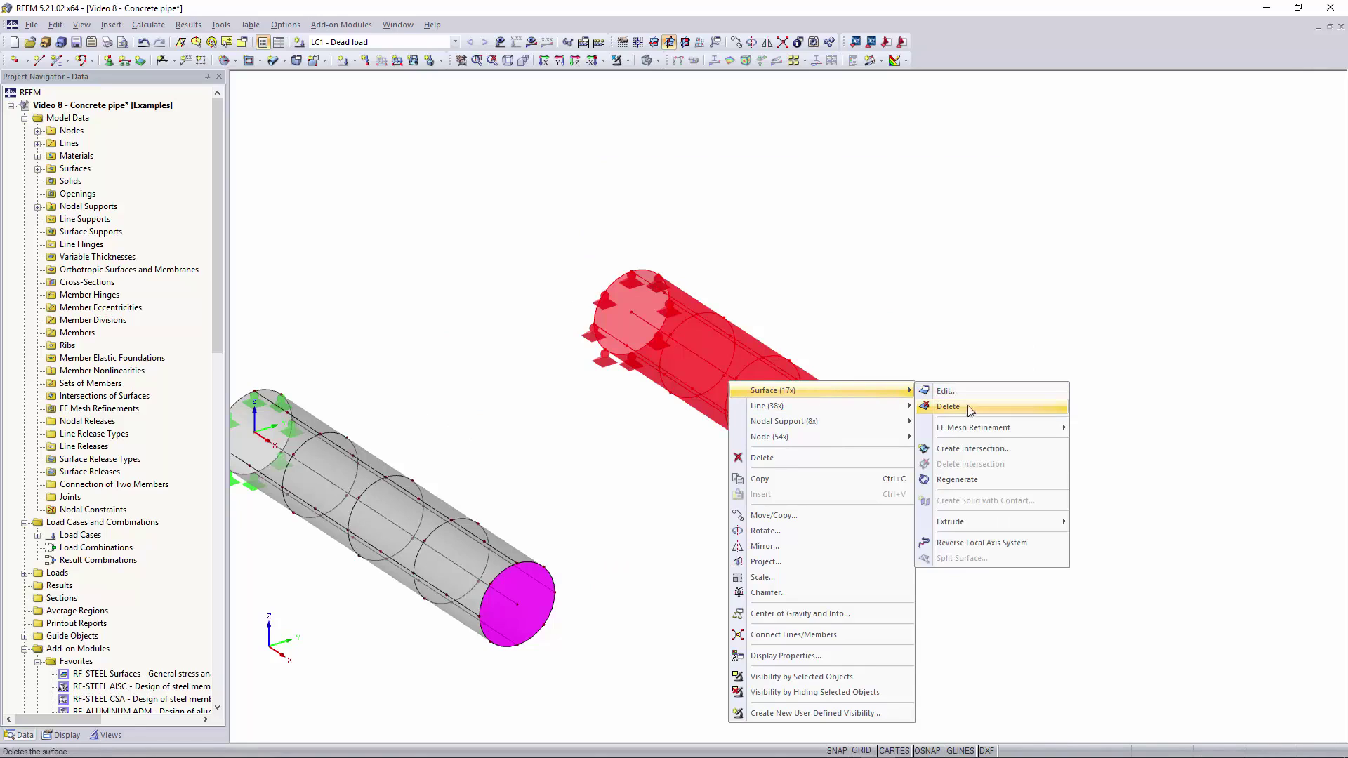
mouse_move(992, 432)
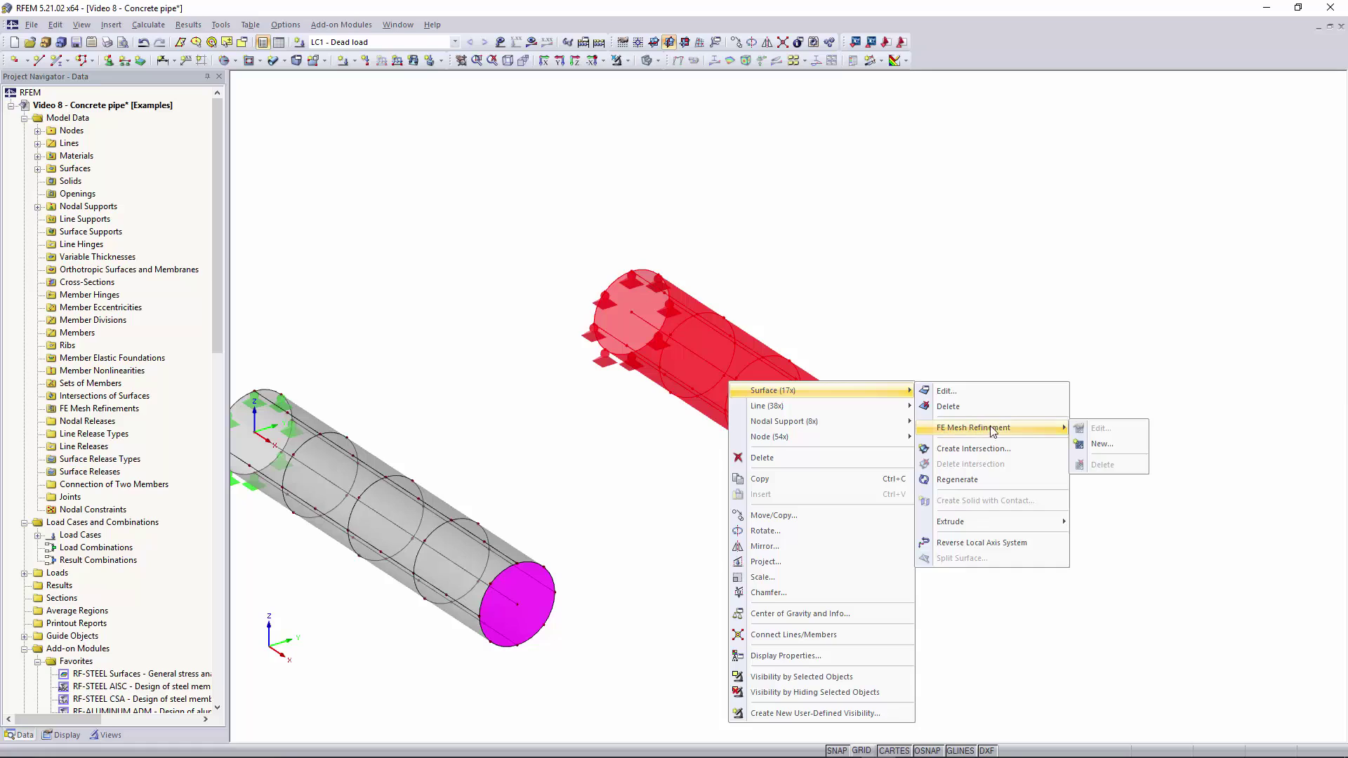
left_click(1101, 444)
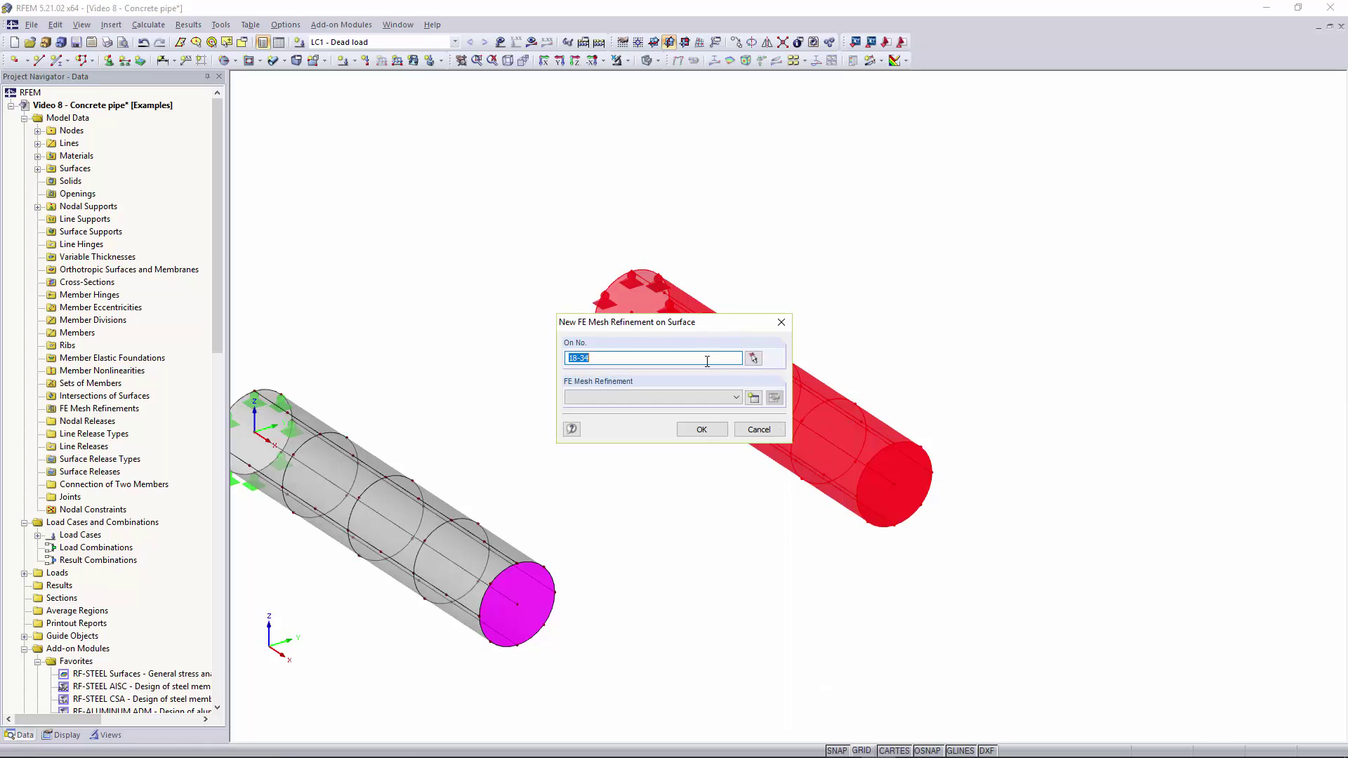
left_click(754, 398)
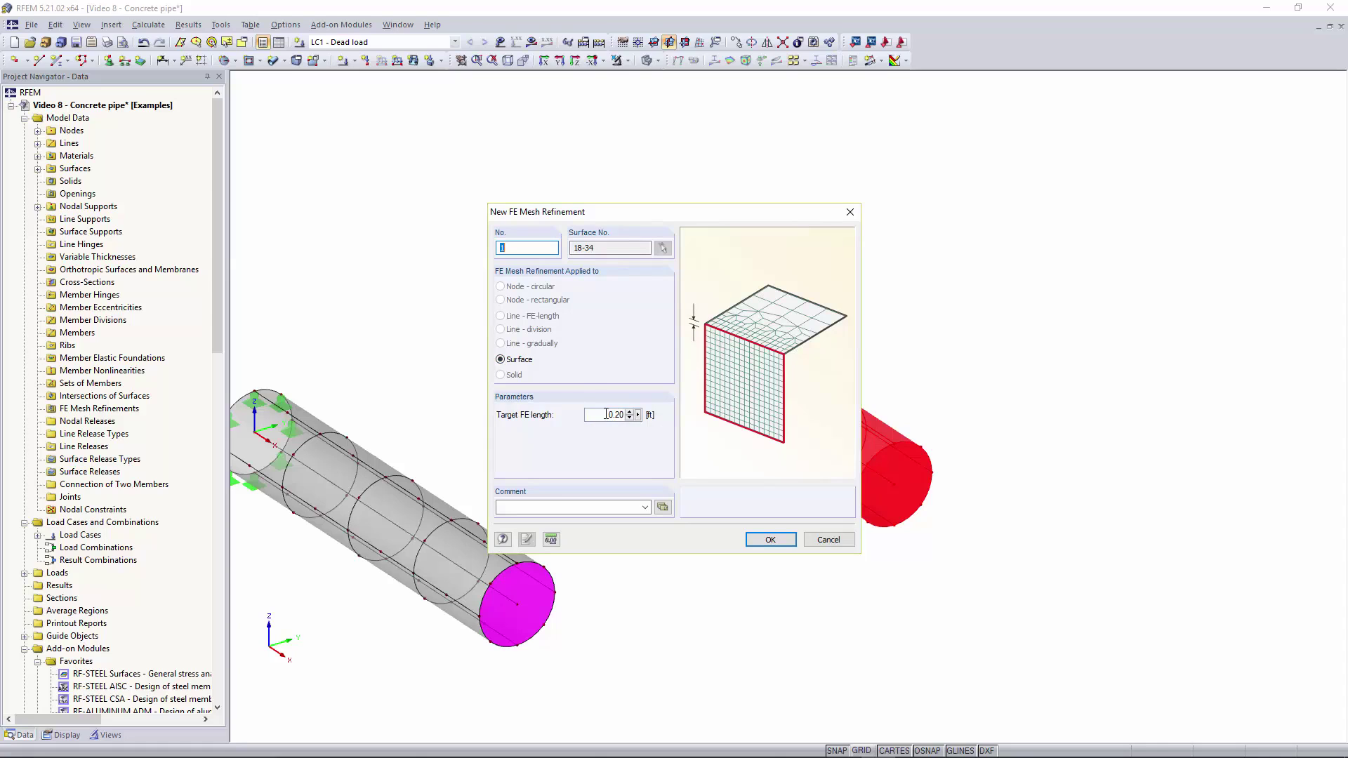
left_click(770, 539)
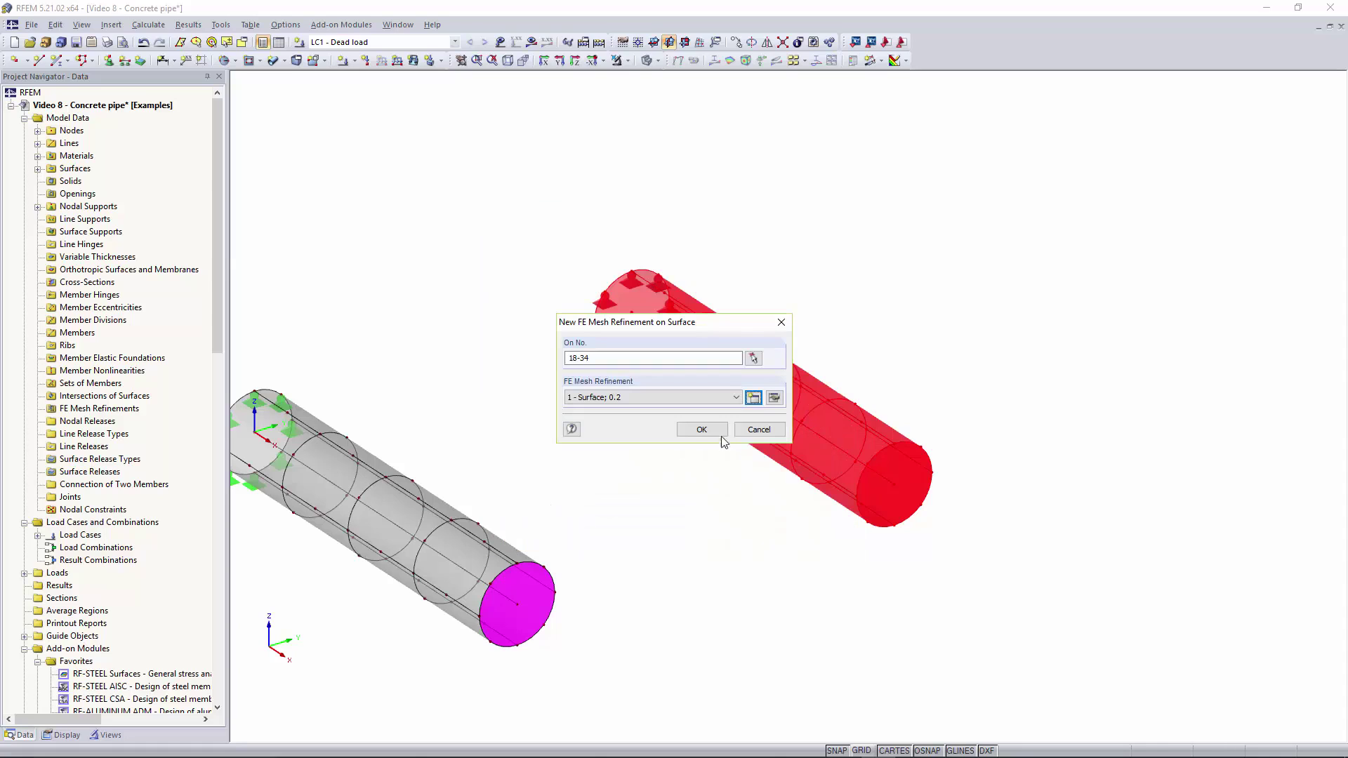
left_click(703, 432)
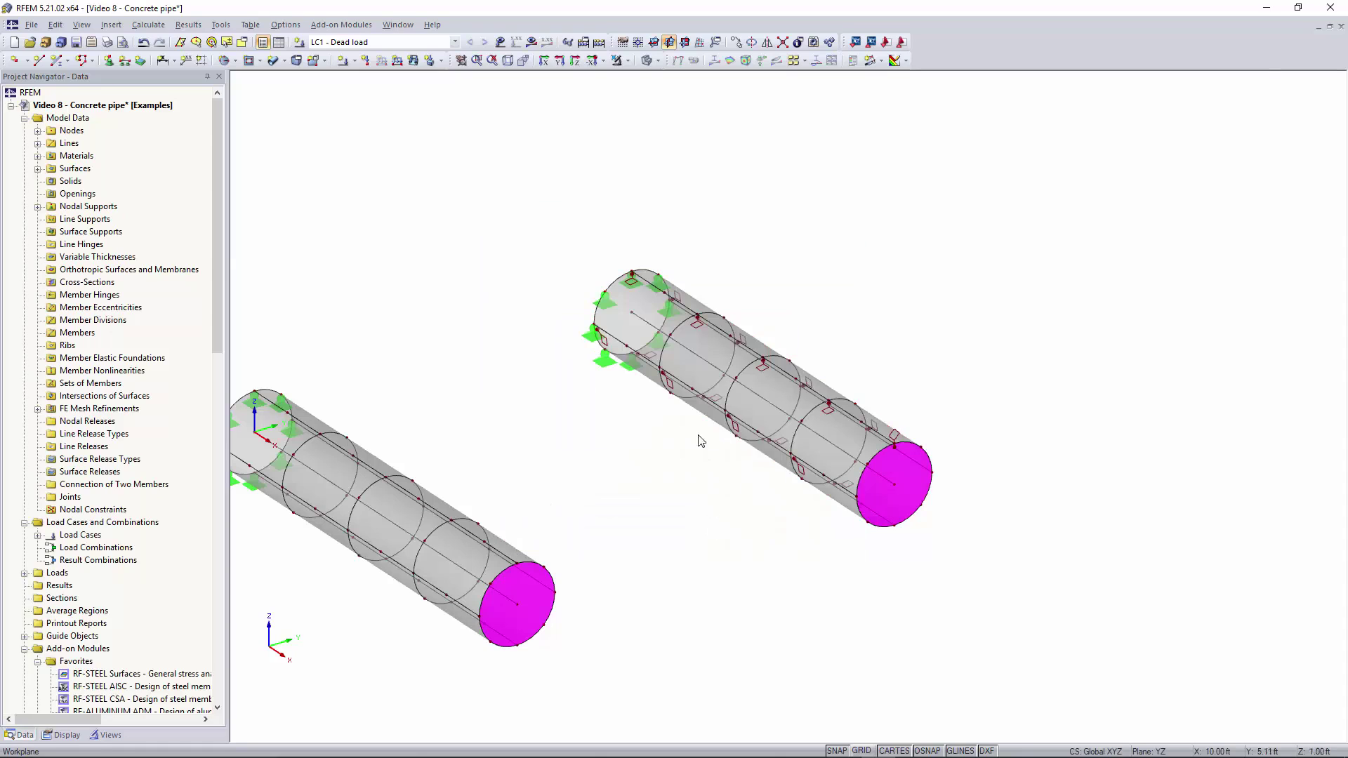
Examine the FE mesh refinement symbols on the copied pipe's surfaces.
scroll(612, 352, "up", 2)
scroll(613, 352, "up", 3)
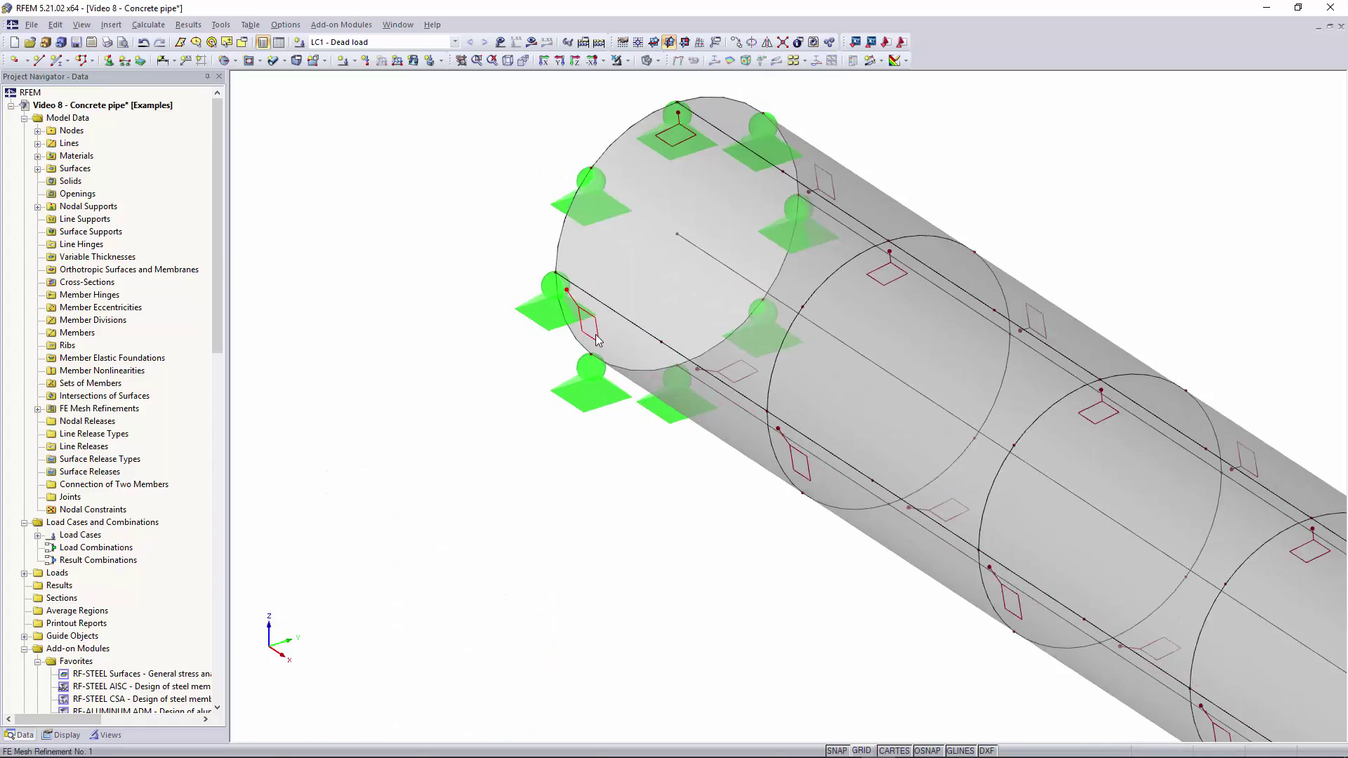
scroll(604, 330, "down", 3)
scroll(602, 325, "up", 1)
scroll(602, 325, "down", 1)
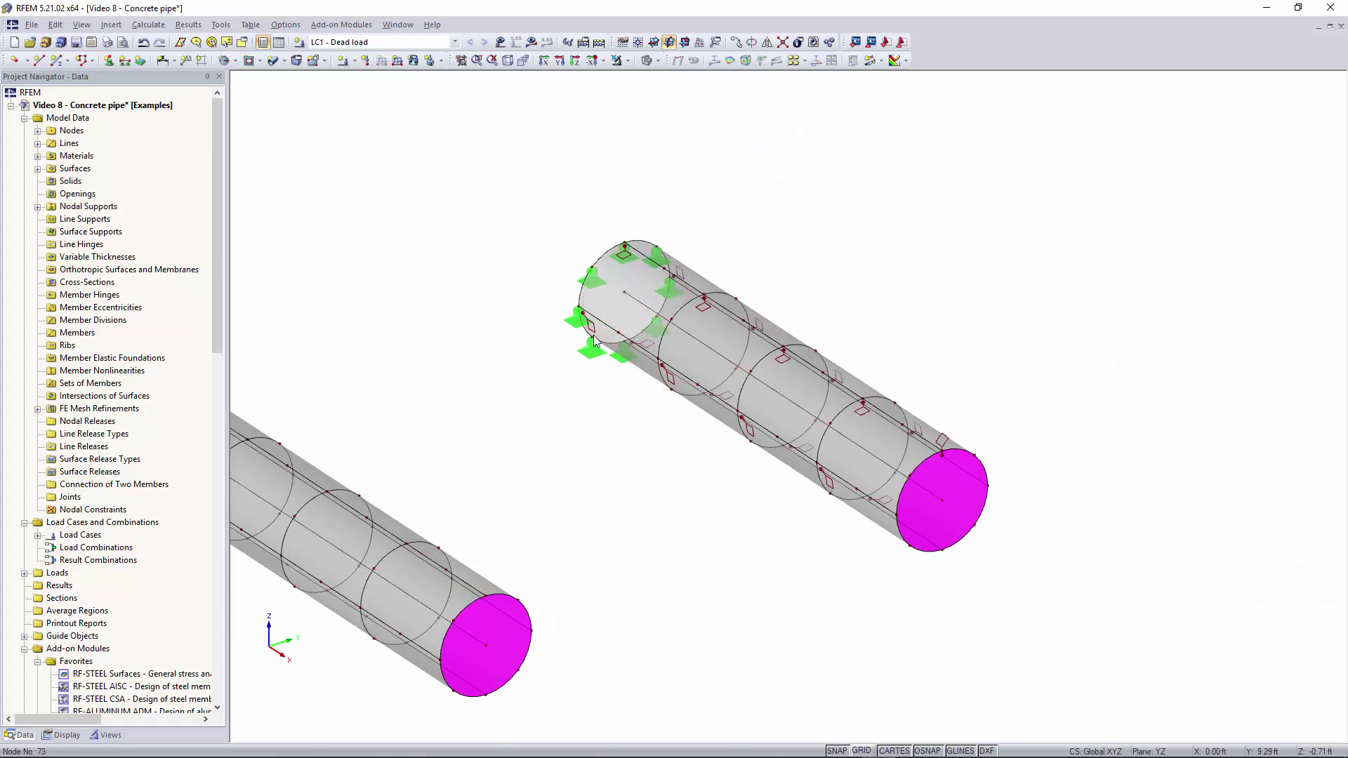
scroll(590, 332, "up", 2)
scroll(689, 455, "down", 1)
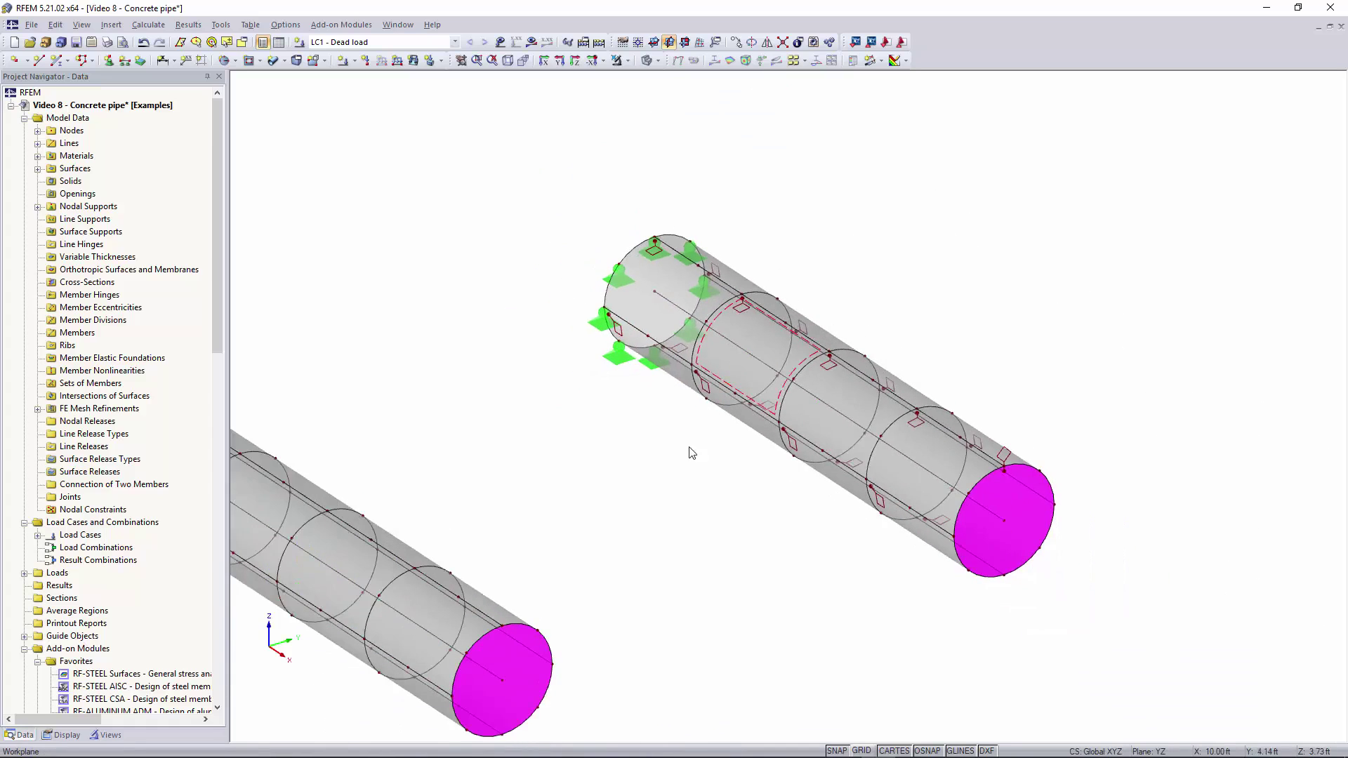
Calculate load case LC1 - Dead load for both pipes and display the results.
scroll(617, 484, "down", 1)
scroll(678, 465, "down", 2)
scroll(678, 465, "up", 1)
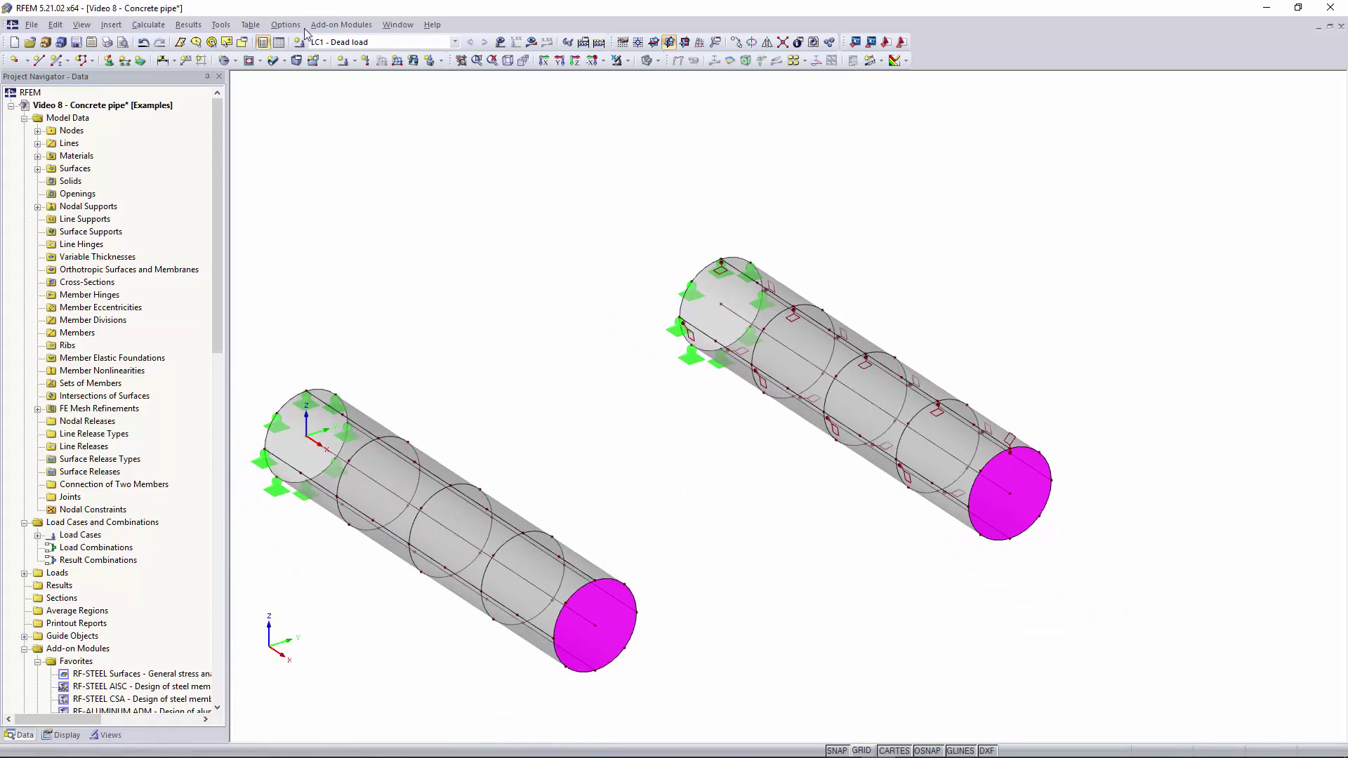
left_click(531, 42)
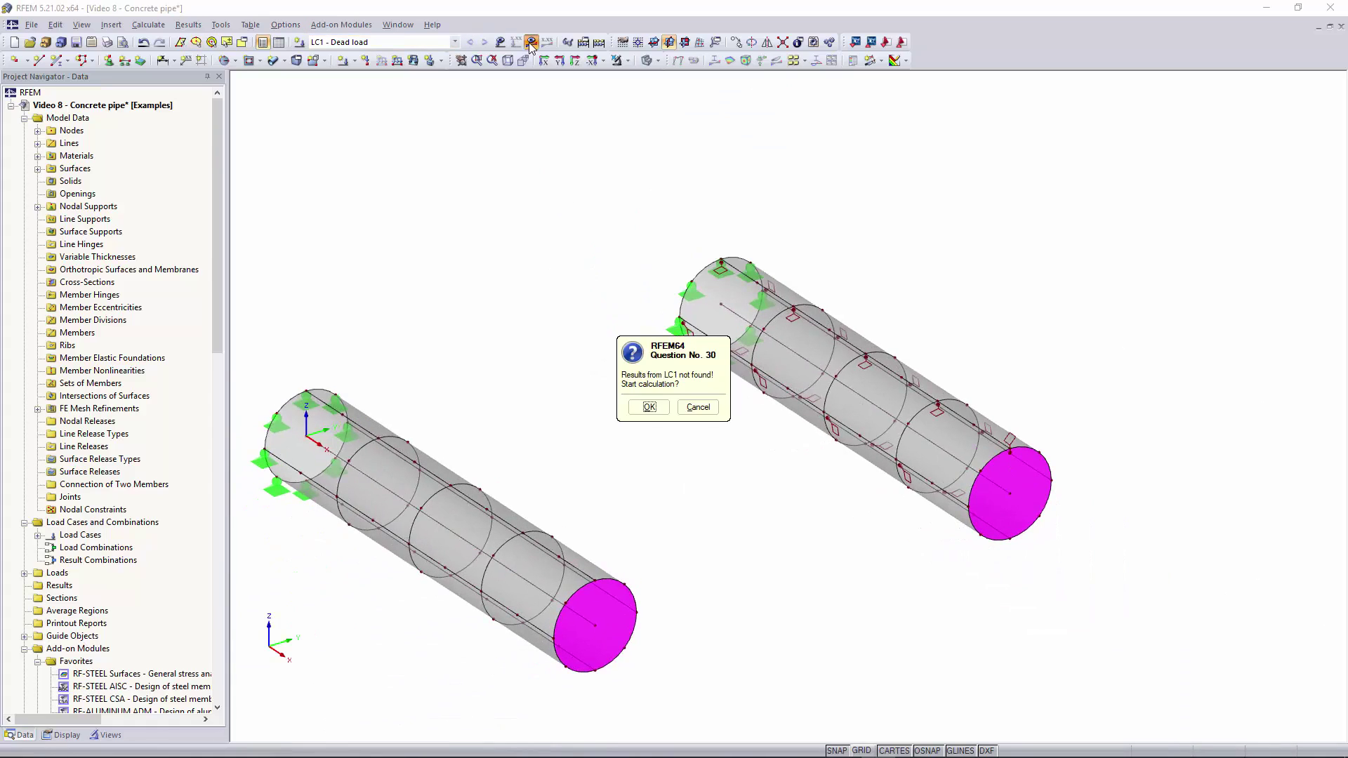
left_click(647, 406)
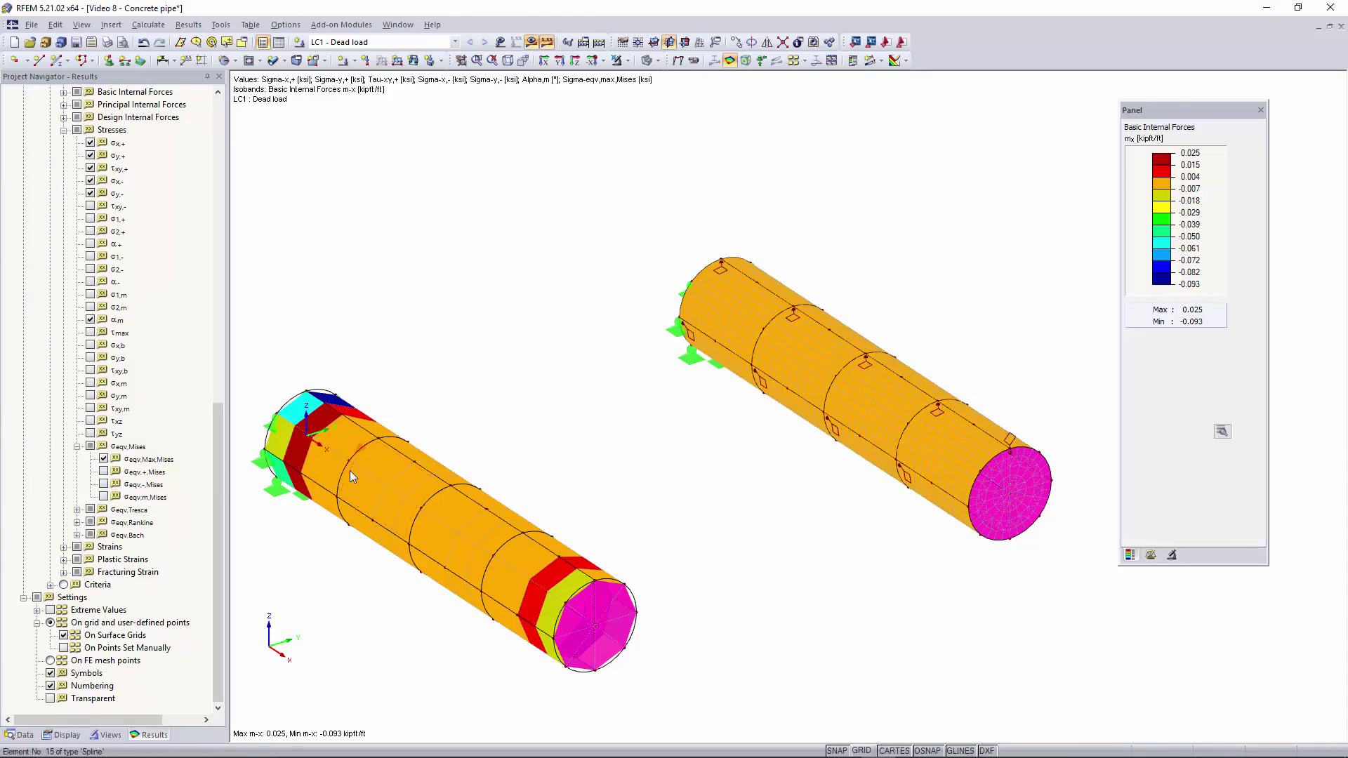
Compare the FE mesh density and mx isobands of the original pipe with those of the refined copy.
scroll(350, 471, "up", 2)
scroll(925, 409, "down", 1)
middle_click_drag(870, 415, 787, 402)
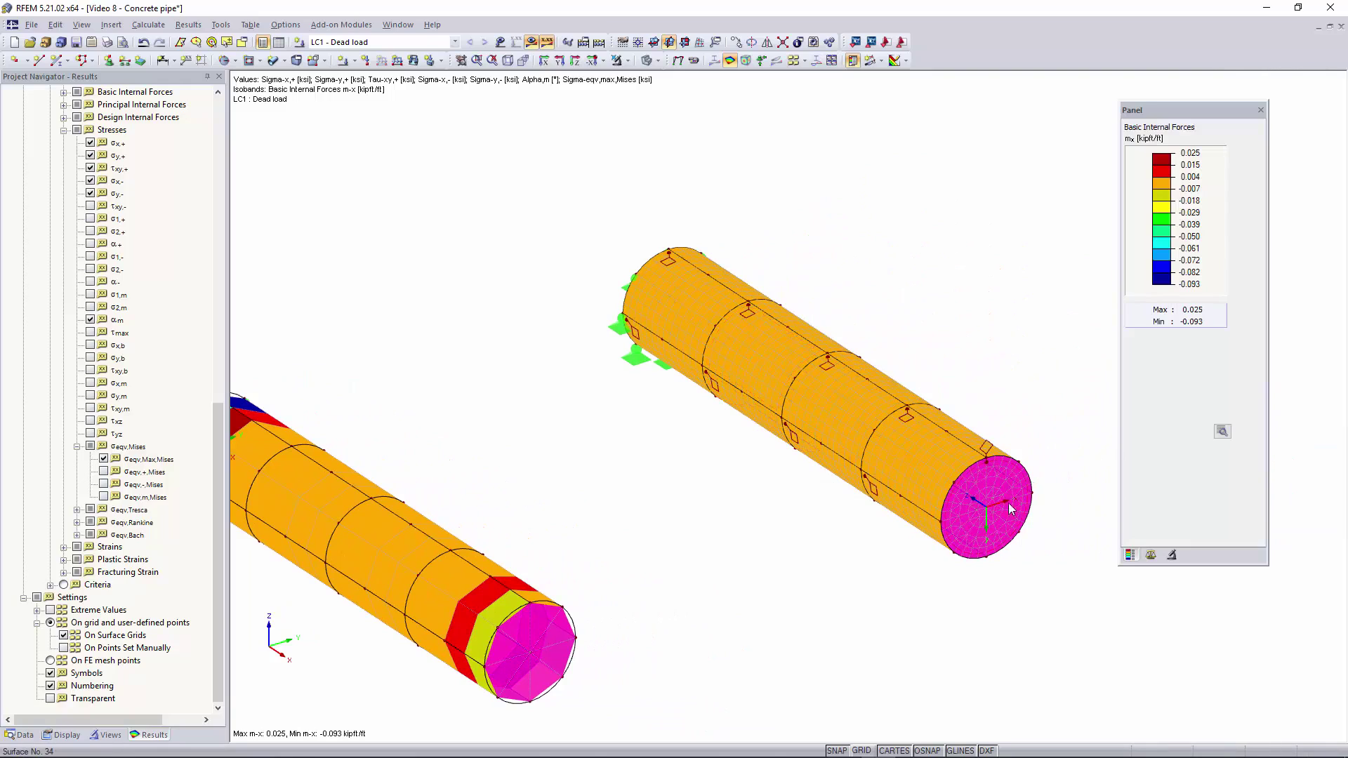
scroll(964, 469, "up", 5)
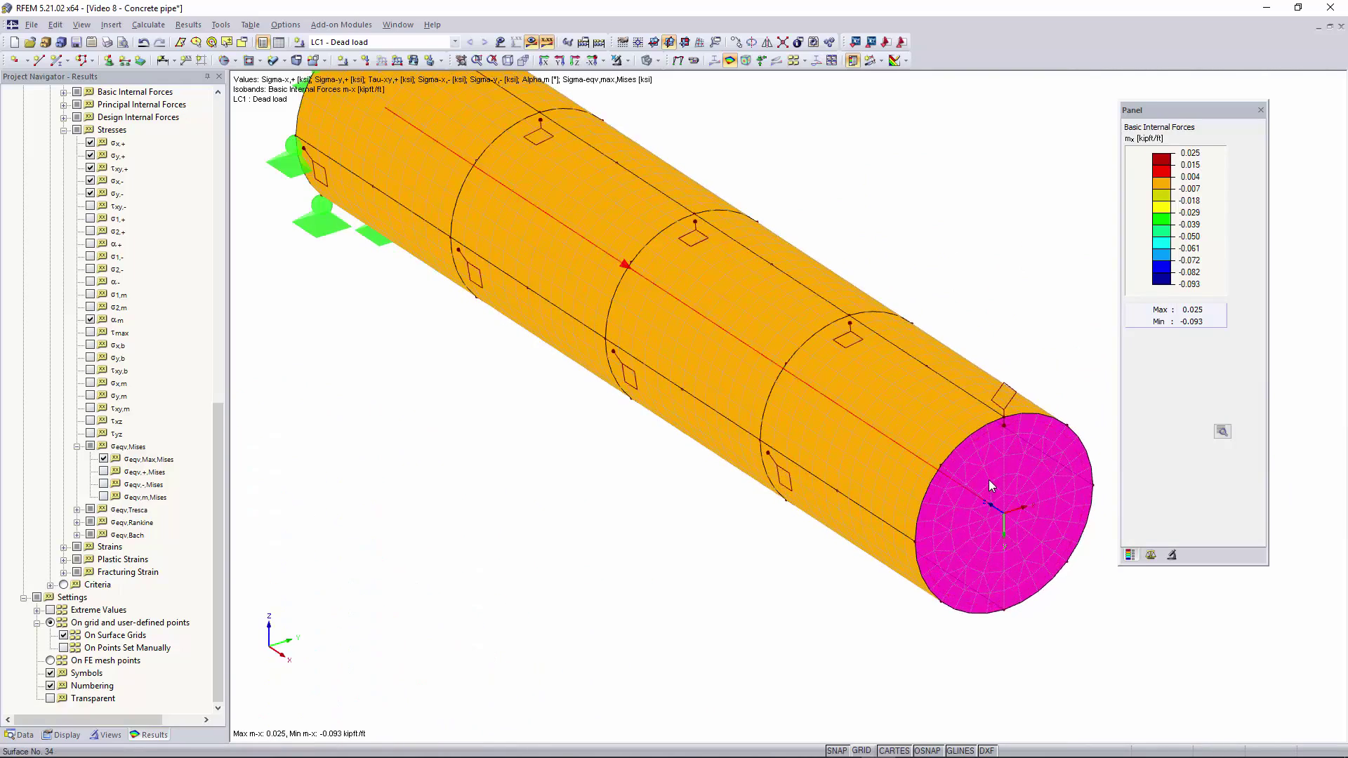
scroll(990, 484, "down", 5)
middle_click_drag(561, 620, 889, 391)
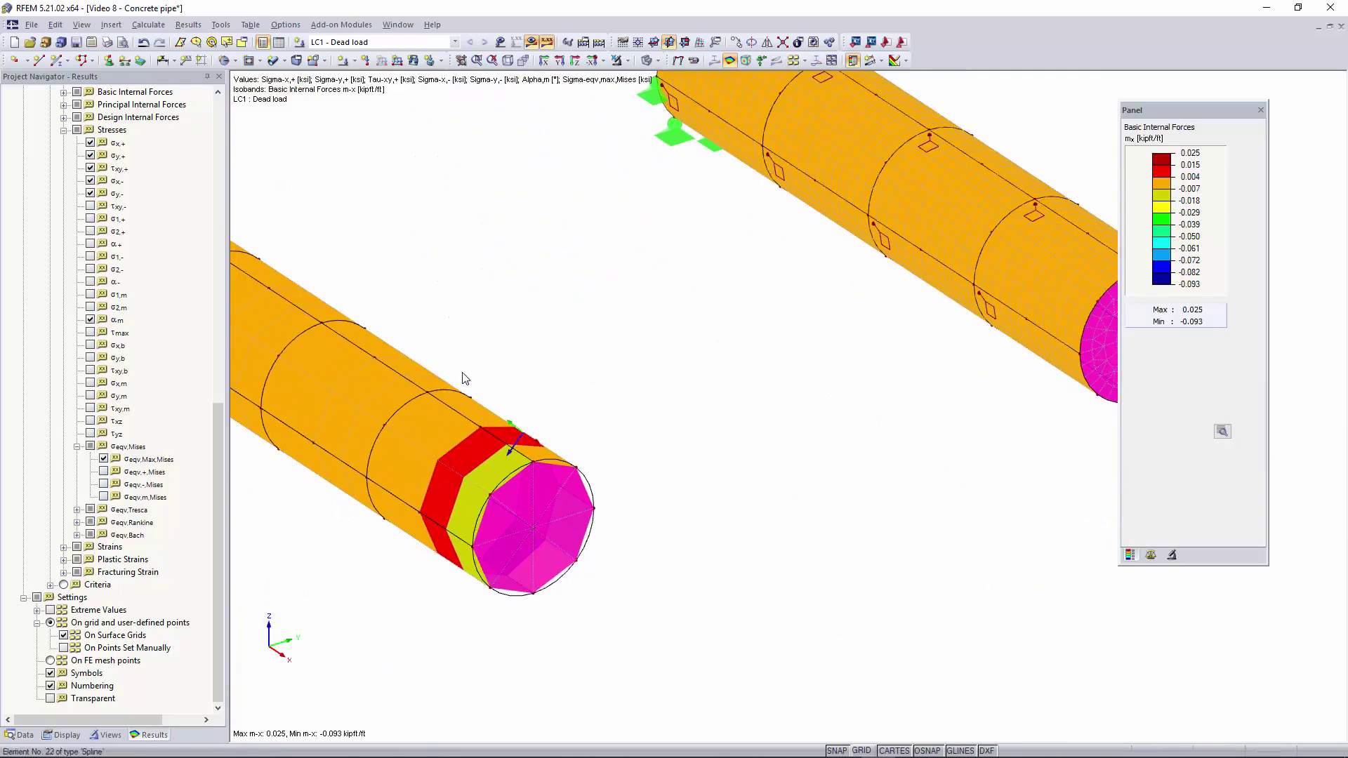
middle_click_drag(464, 382, 639, 457)
middle_click_drag(265, 372, 387, 397)
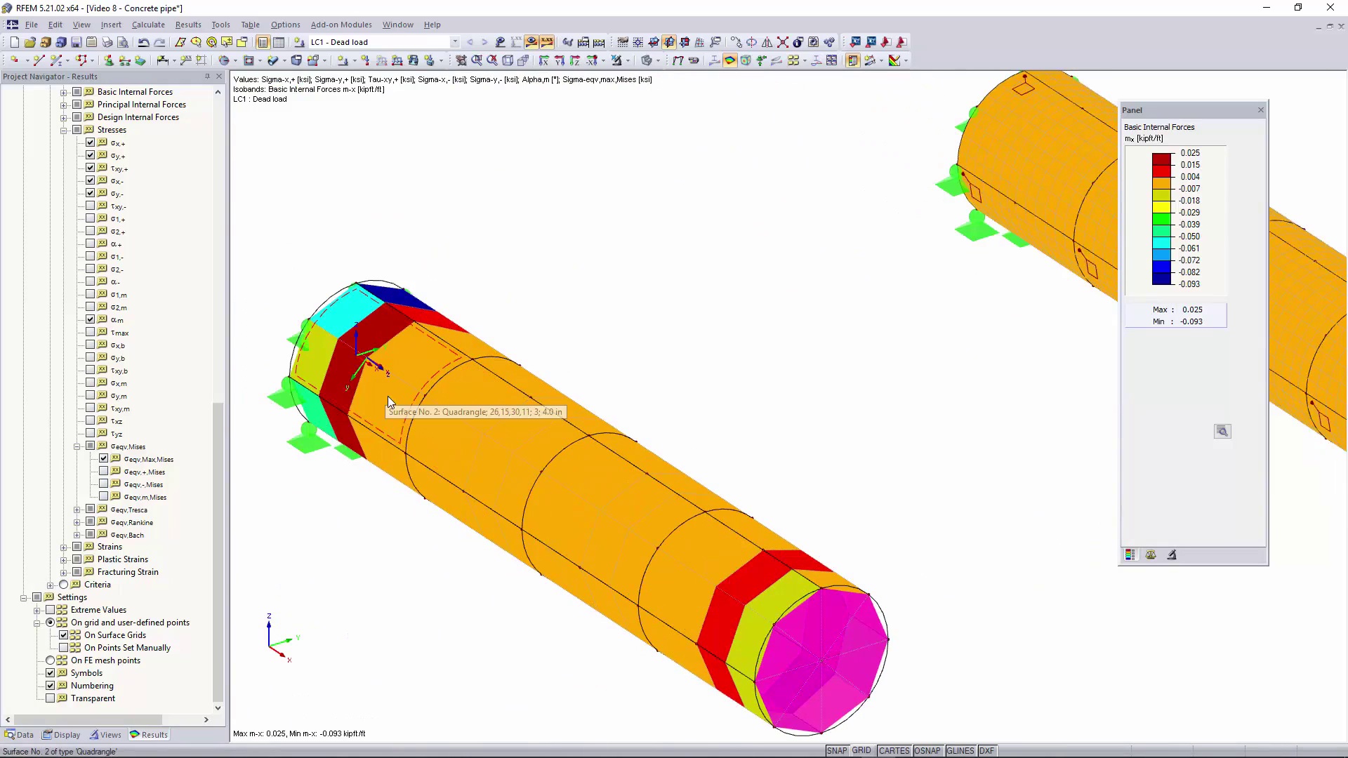
middle_click_drag(679, 554, 457, 531)
scroll(748, 355, "up", 2)
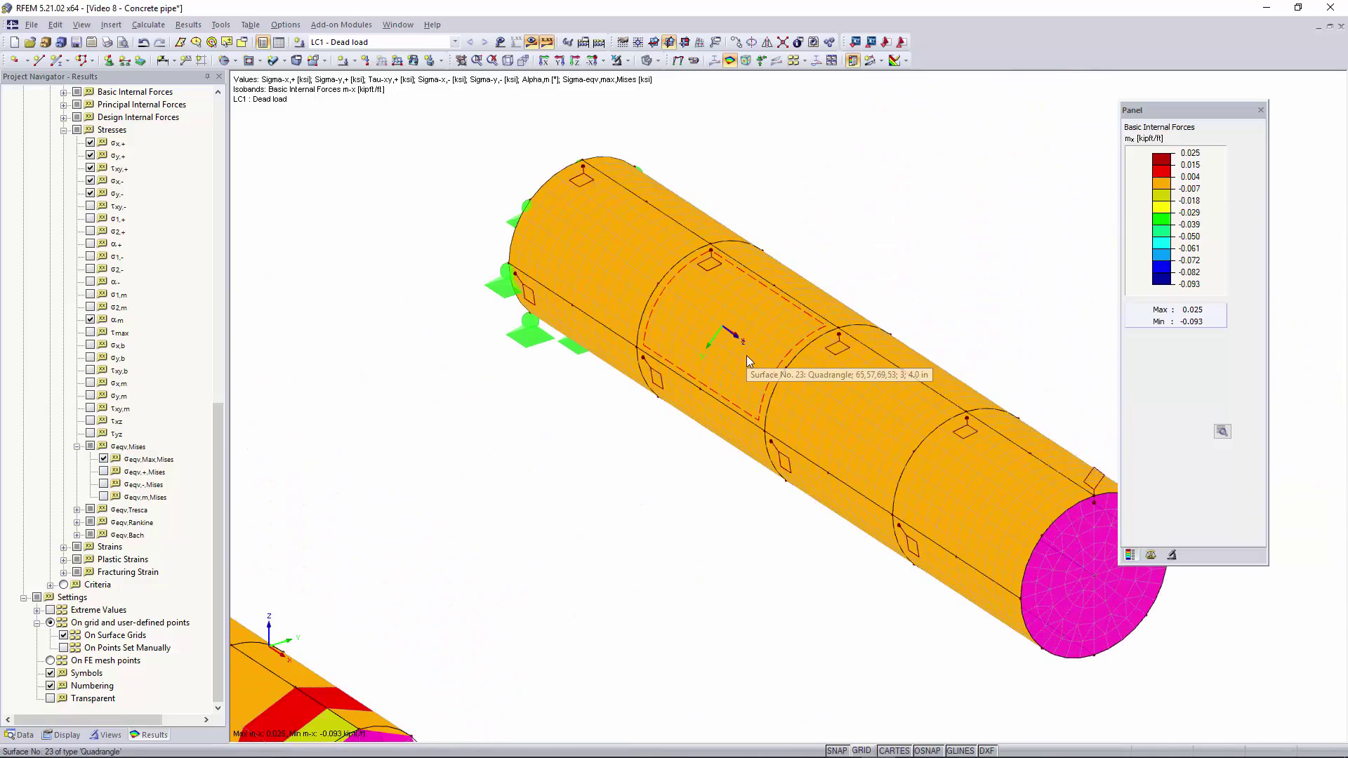
scroll(748, 355, "down", 3)
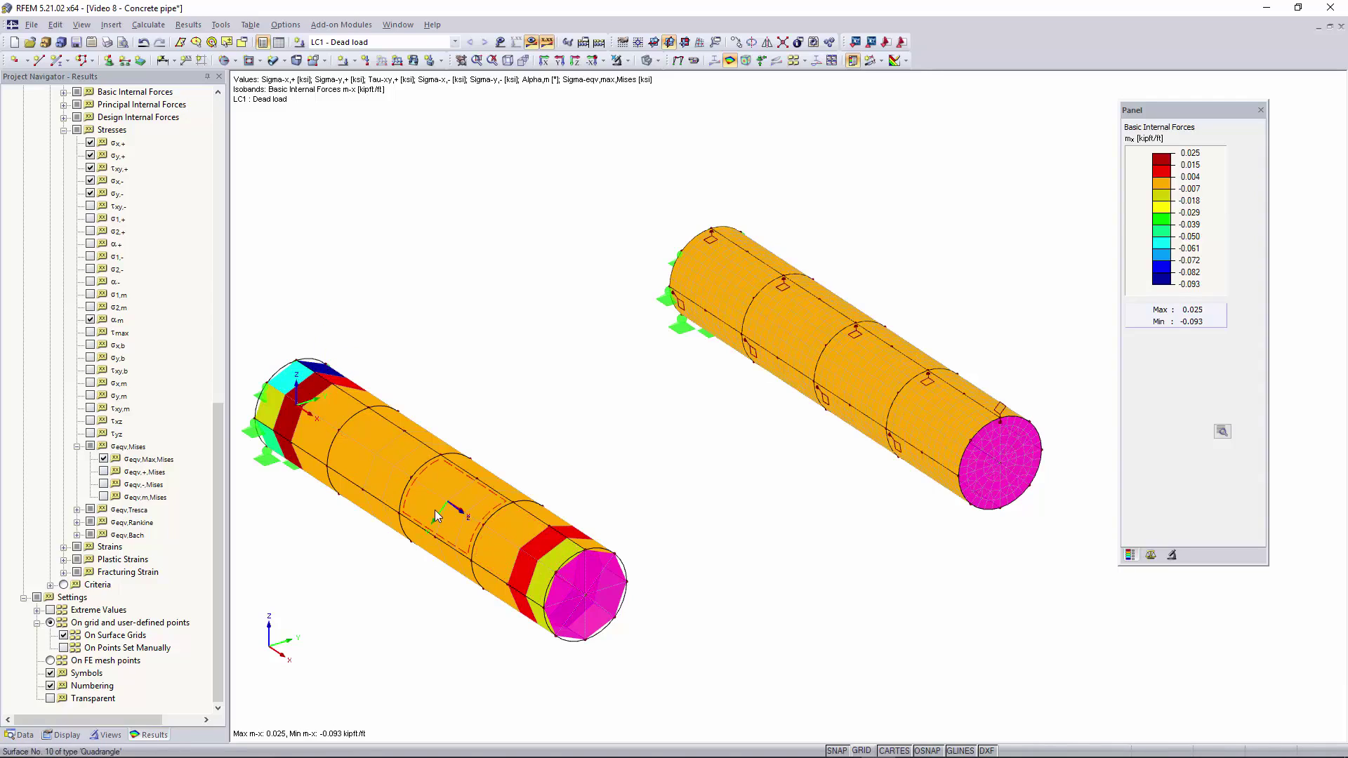
Show the Specific surface values and isolate one support-end surface on each pipe to compare their stress labels.
scroll(72, 517, "up", 8)
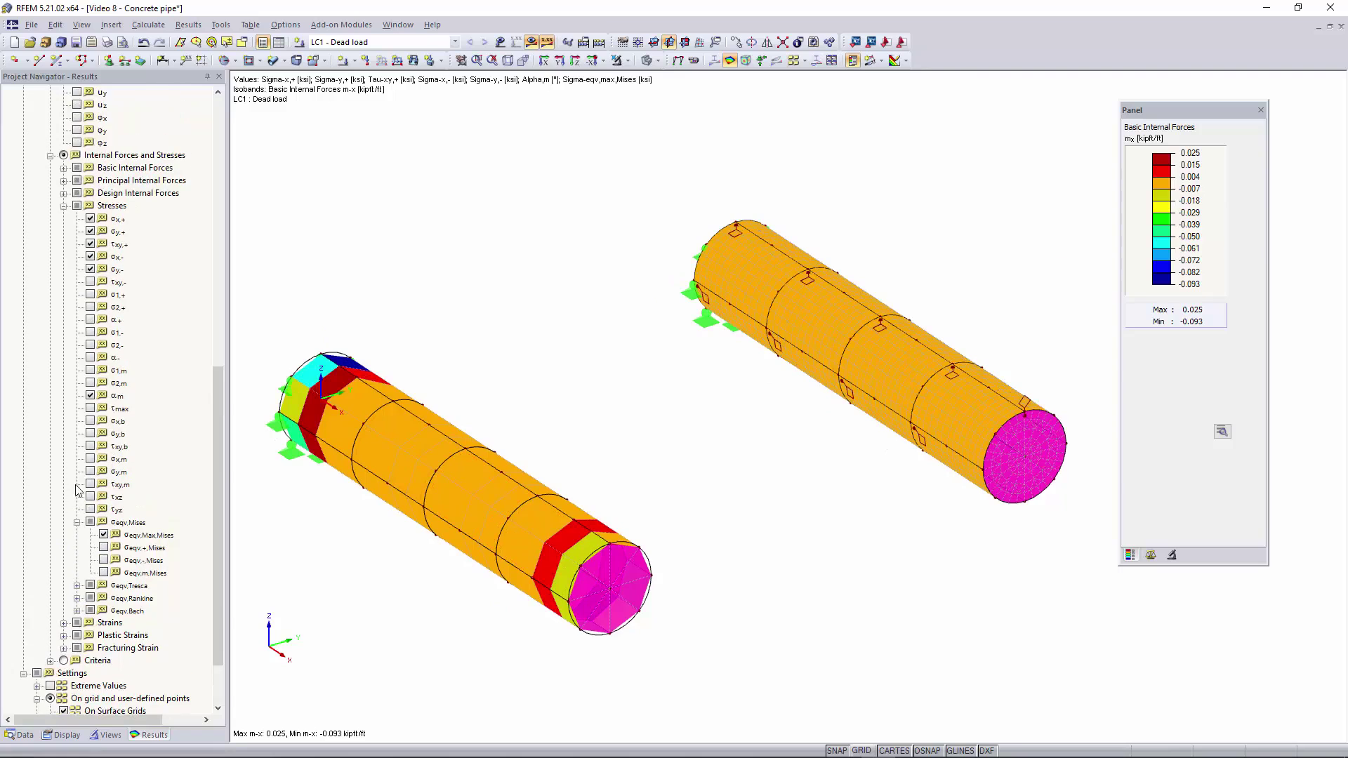
left_click(51, 167)
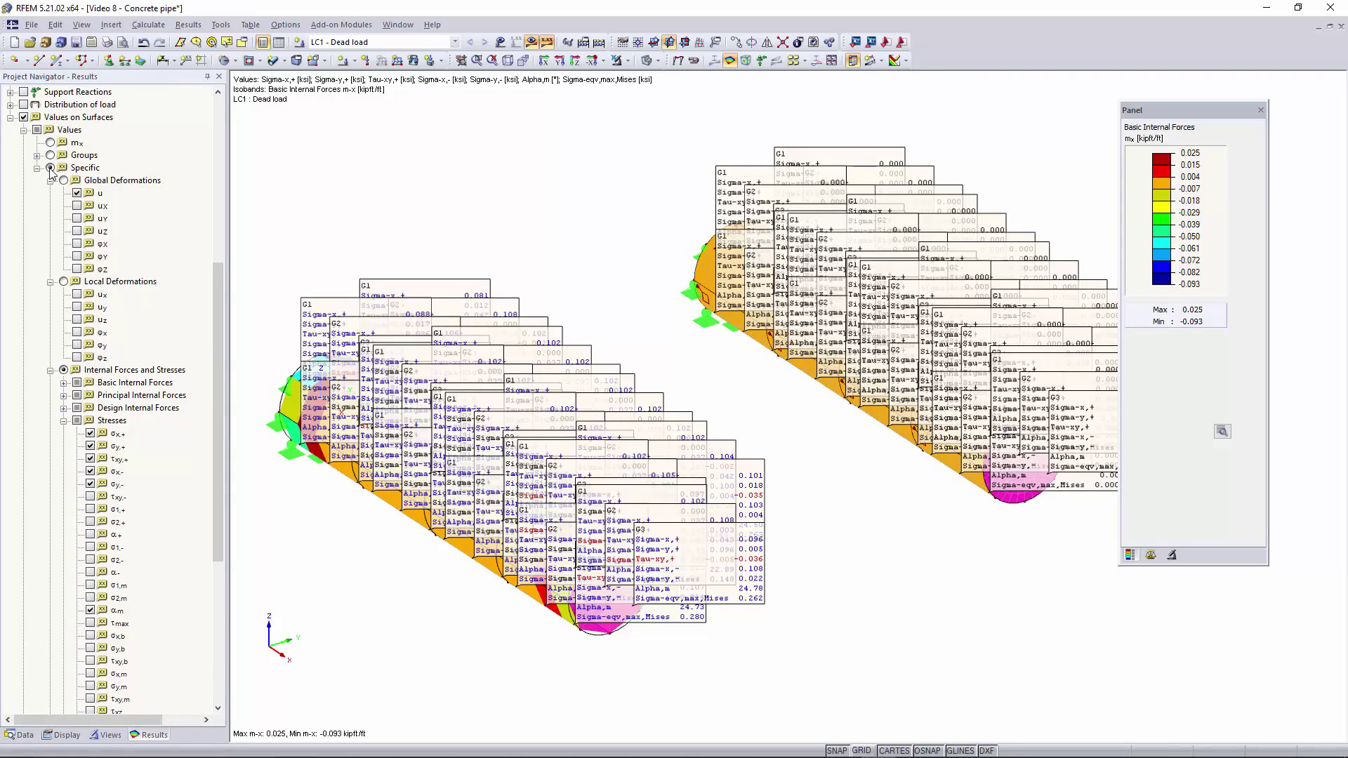
scroll(51, 170, "down", 6)
scroll(355, 453, "up", 1)
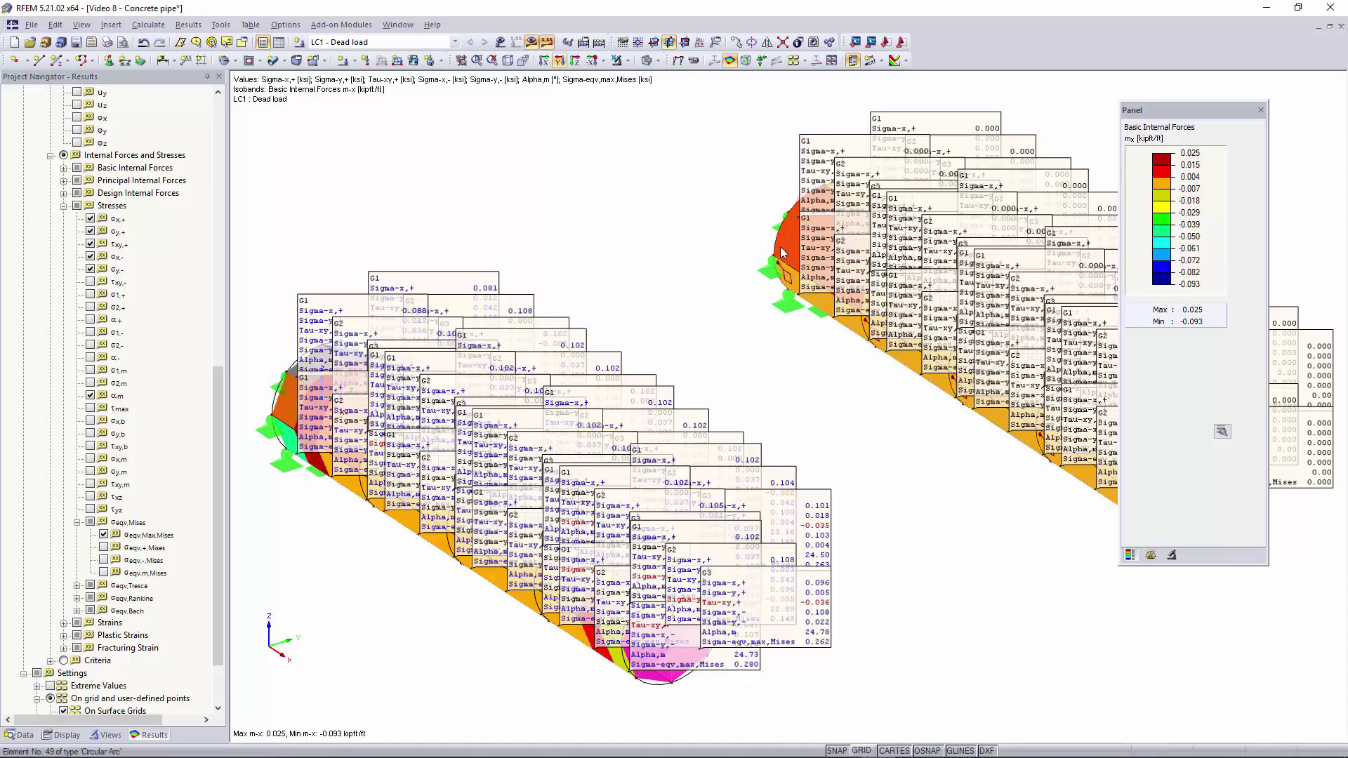
left_click(626, 61)
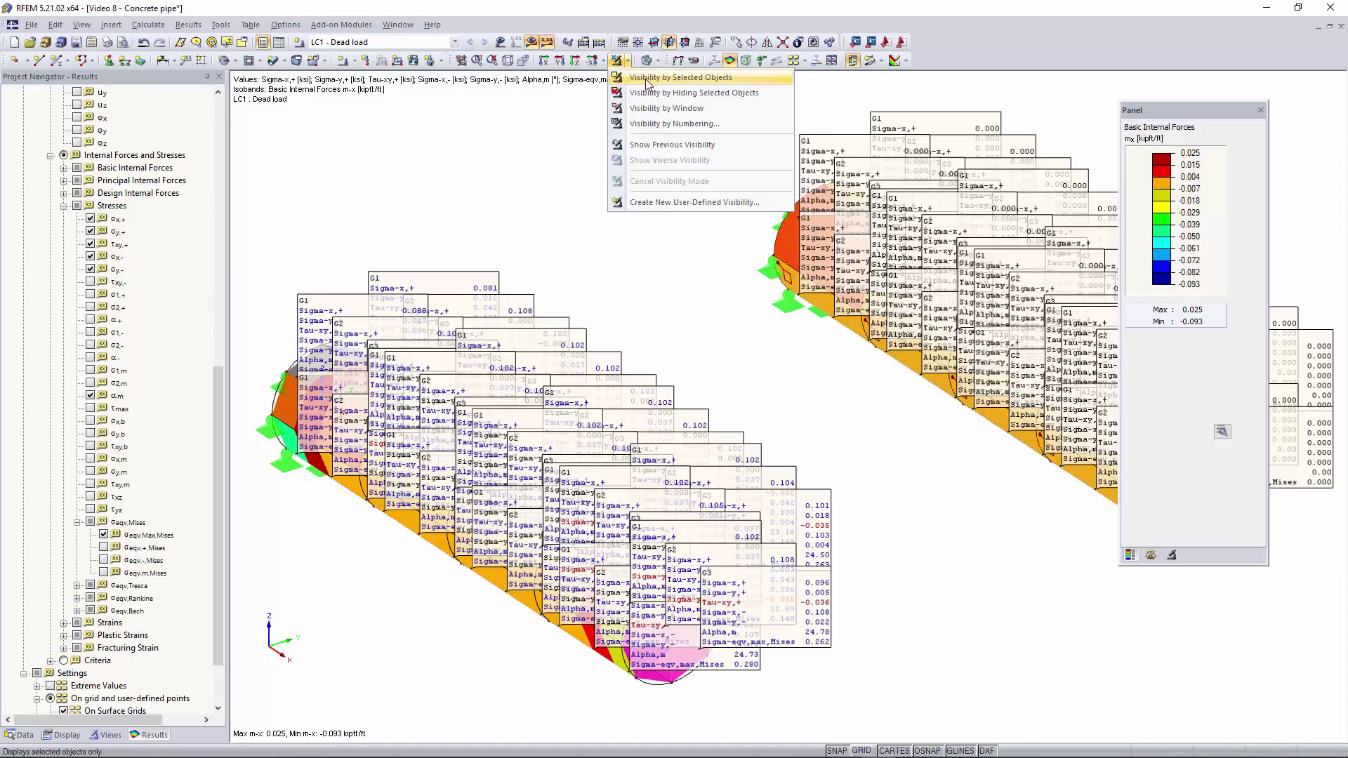
left_click(646, 79)
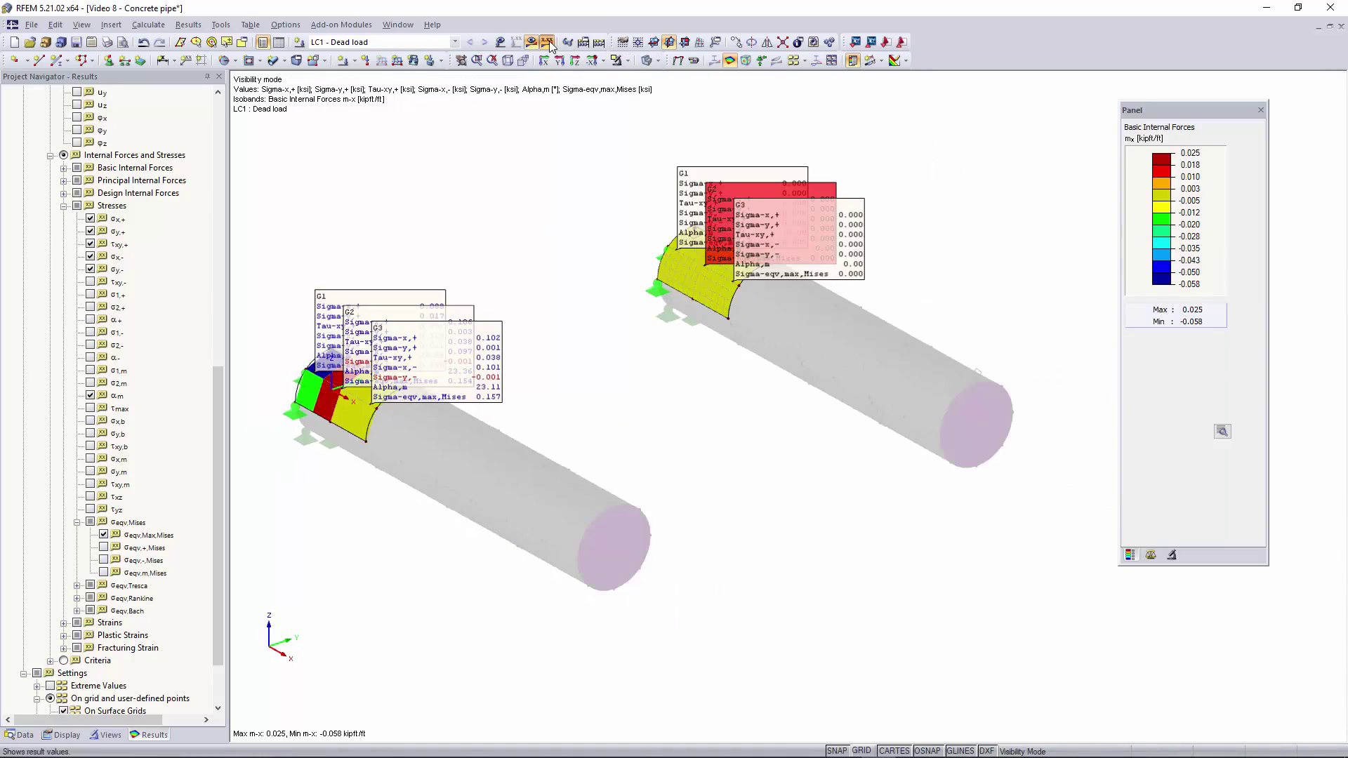
Cancel the visibility mode to bring back both full pipes, and turn off the values on surfaces.
left_click(627, 61)
left_click(669, 184)
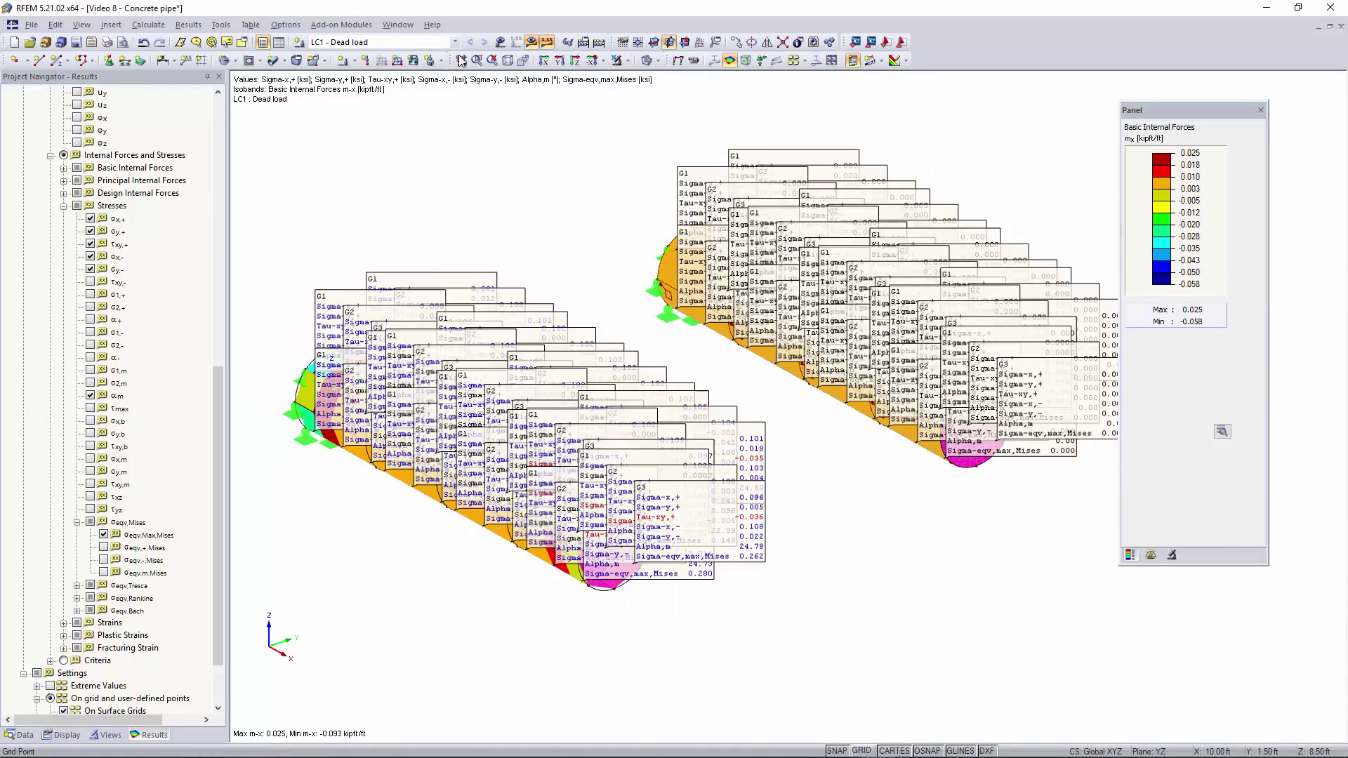
scroll(143, 301, "up", 7)
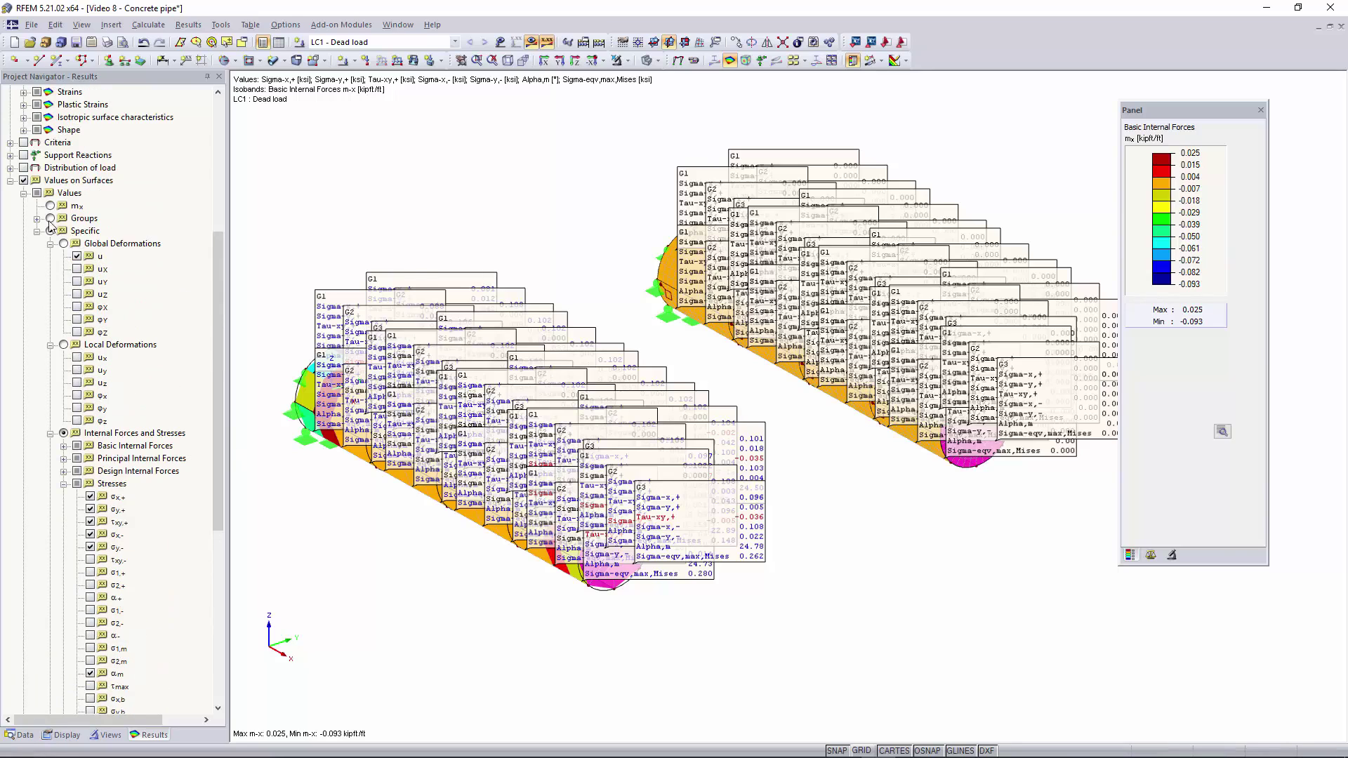
left_click(24, 180)
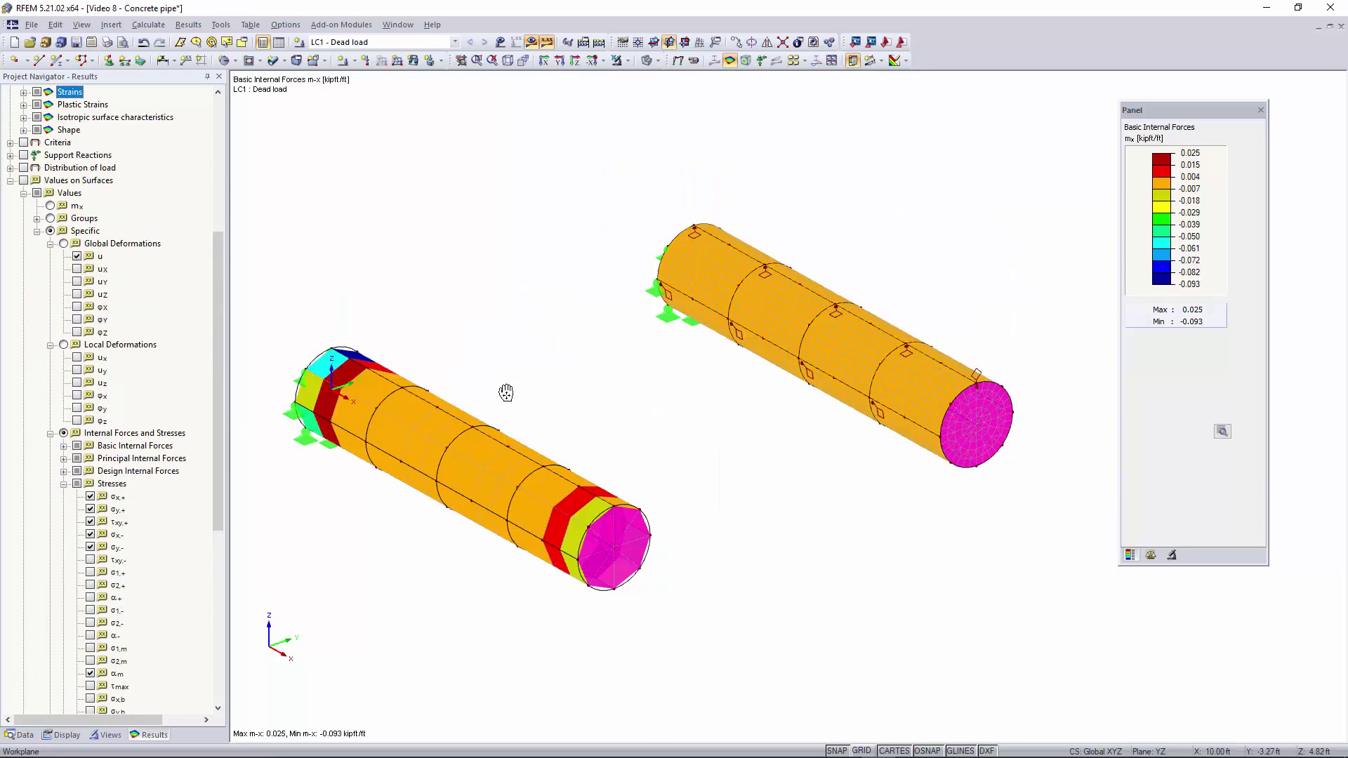
middle_click_drag(495, 392, 488, 428)
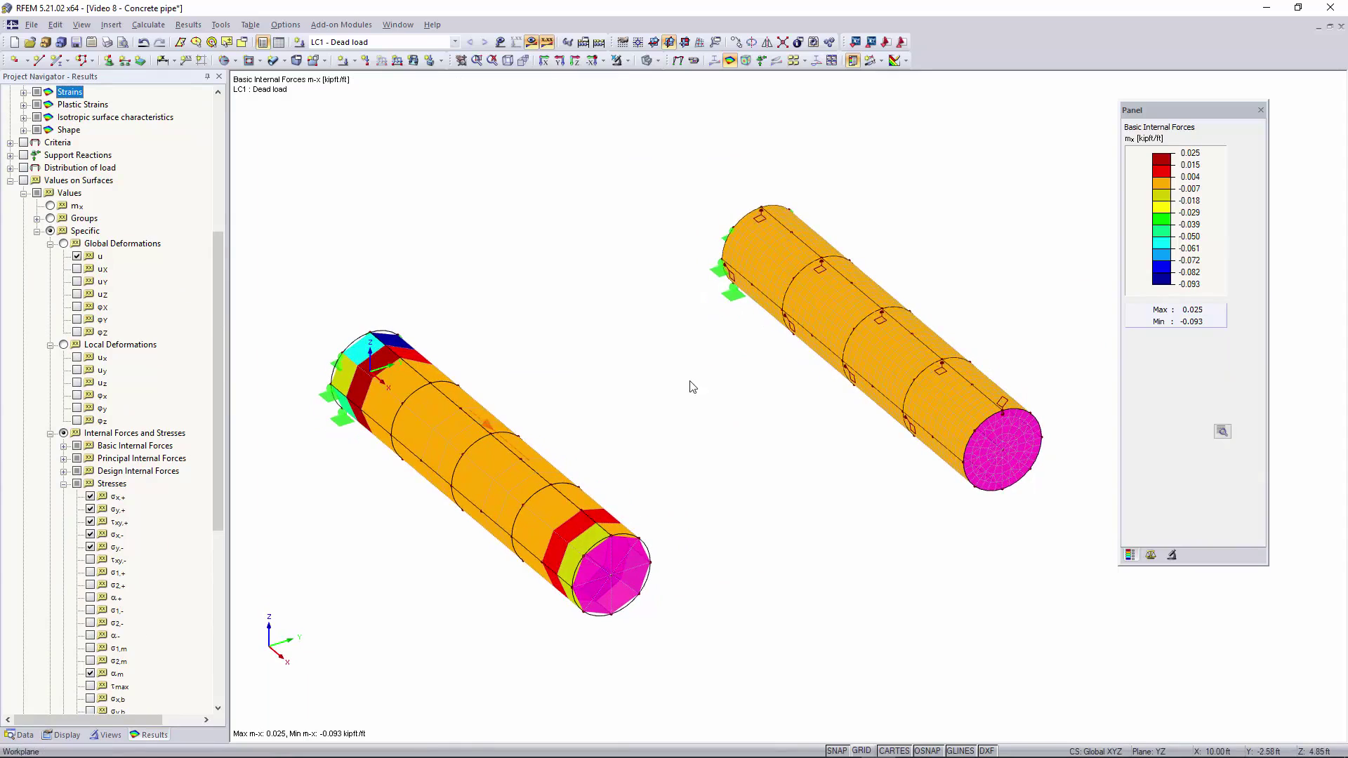
mouse_move(692, 387)
middle_mouse_down("ctrl")
mouse_move(726, 412)
mouse_move(647, 422)
mouse_move(706, 408)
mouse_move(709, 393)
middle_mouse_up("ctrl")
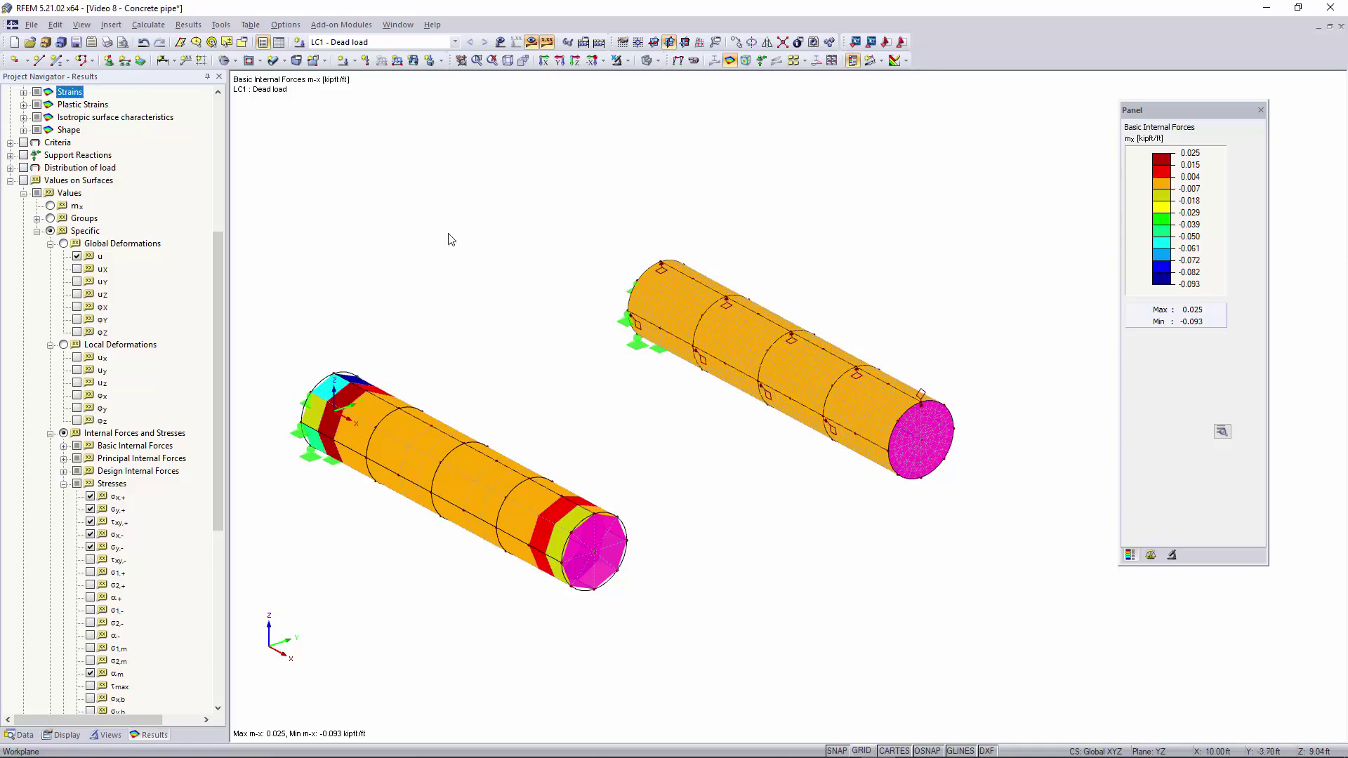
Check the target length of finite elements in the FE mesh settings, accept them, and turn off the results display.
left_click(162, 61)
left_click(157, 26)
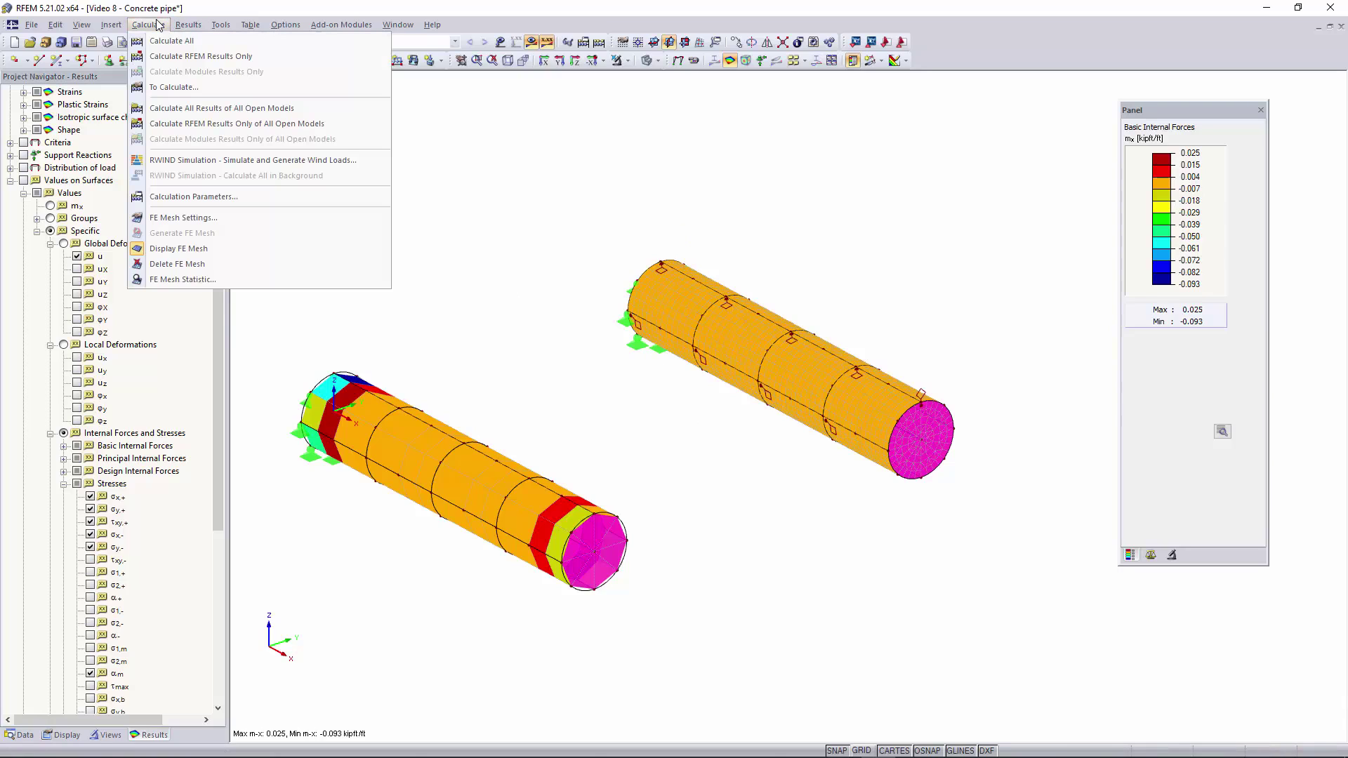
left_click(187, 222)
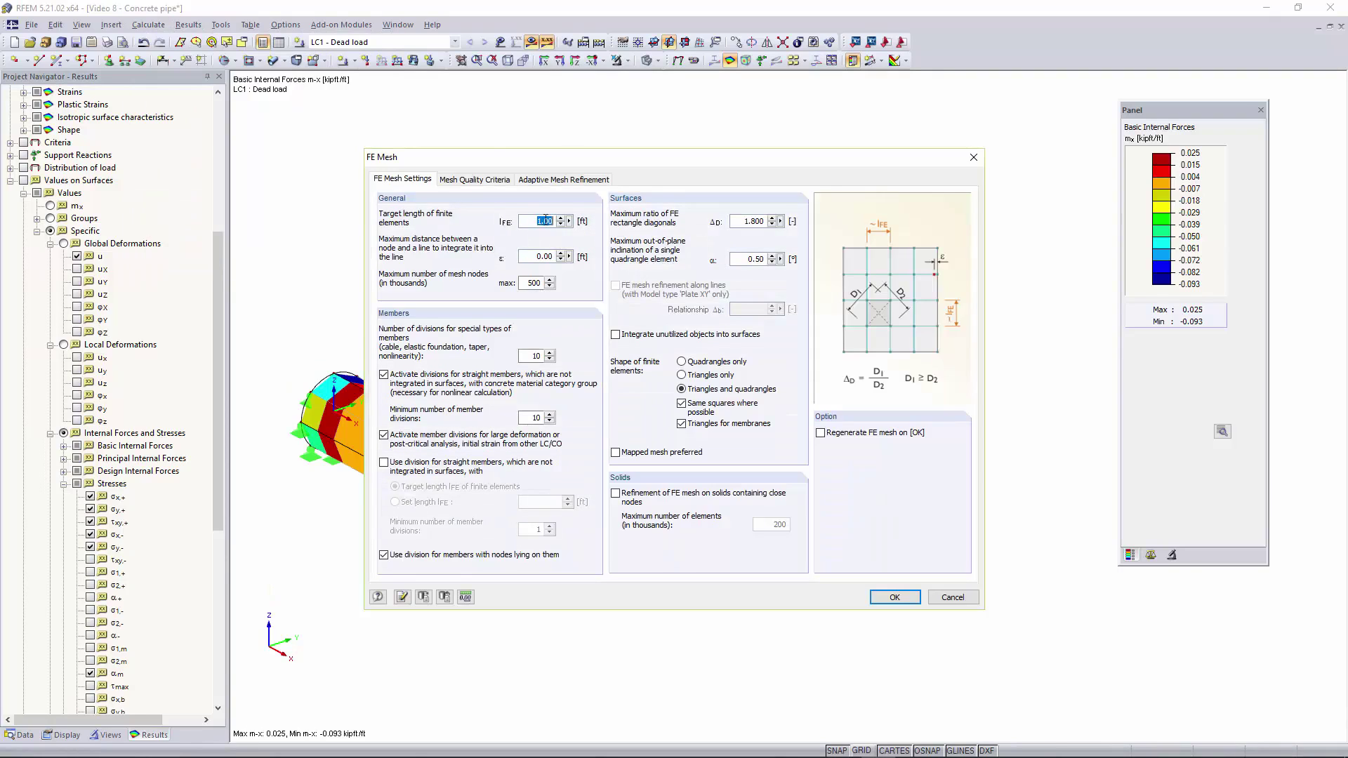
left_click(895, 598)
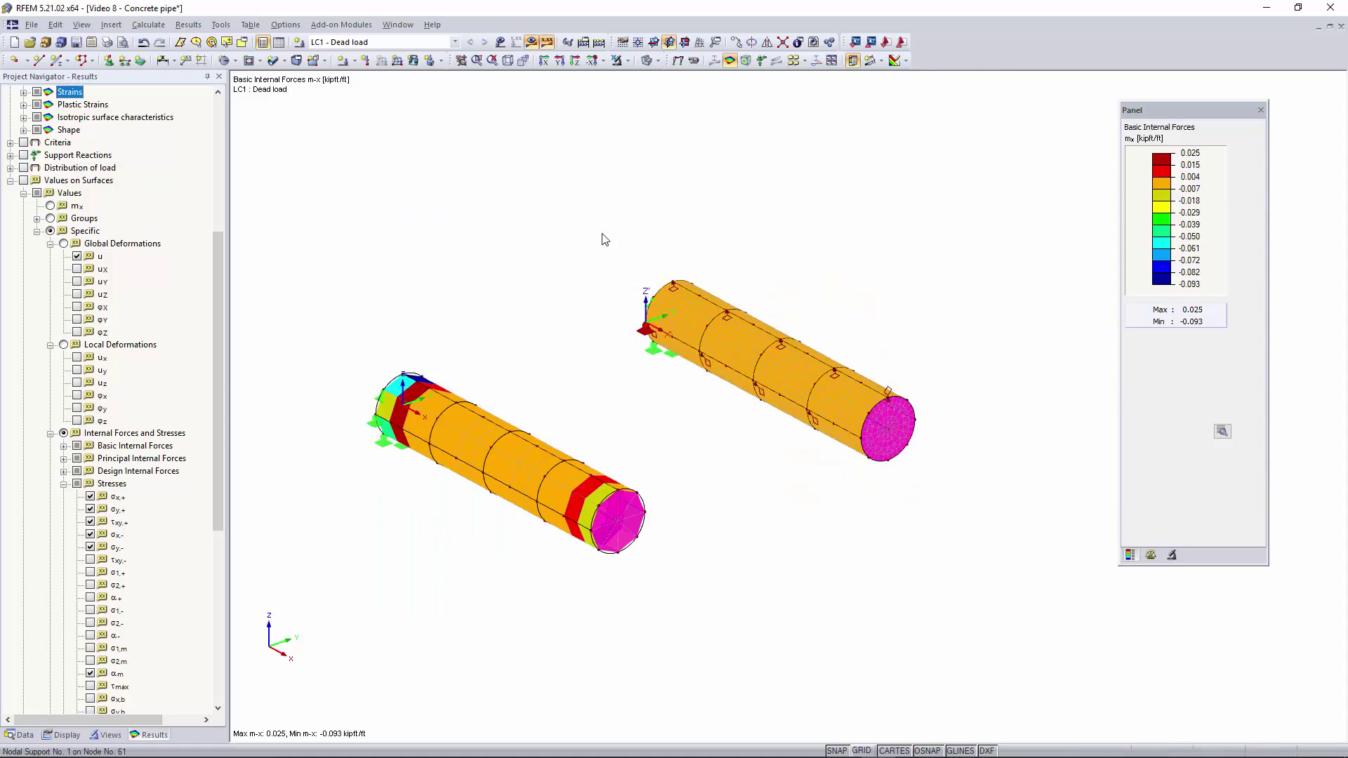
left_click(531, 42)
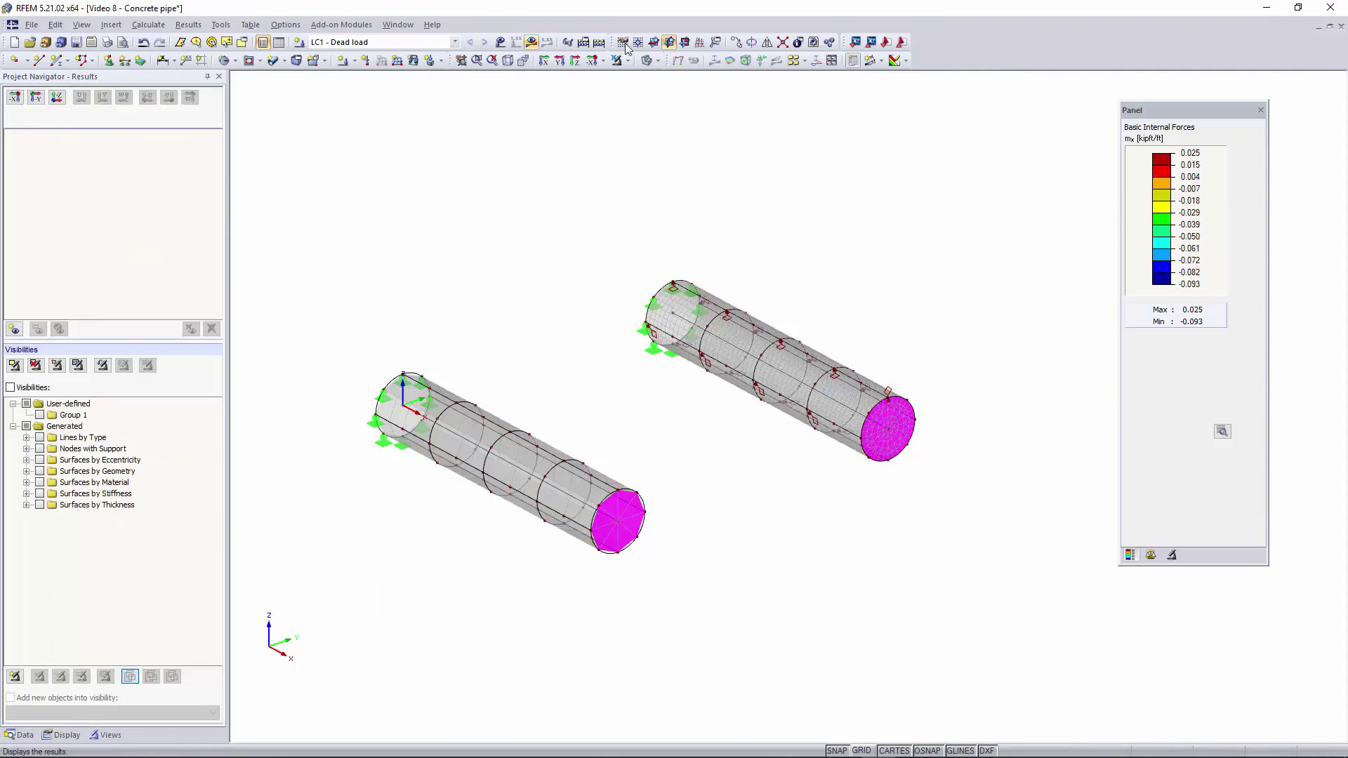